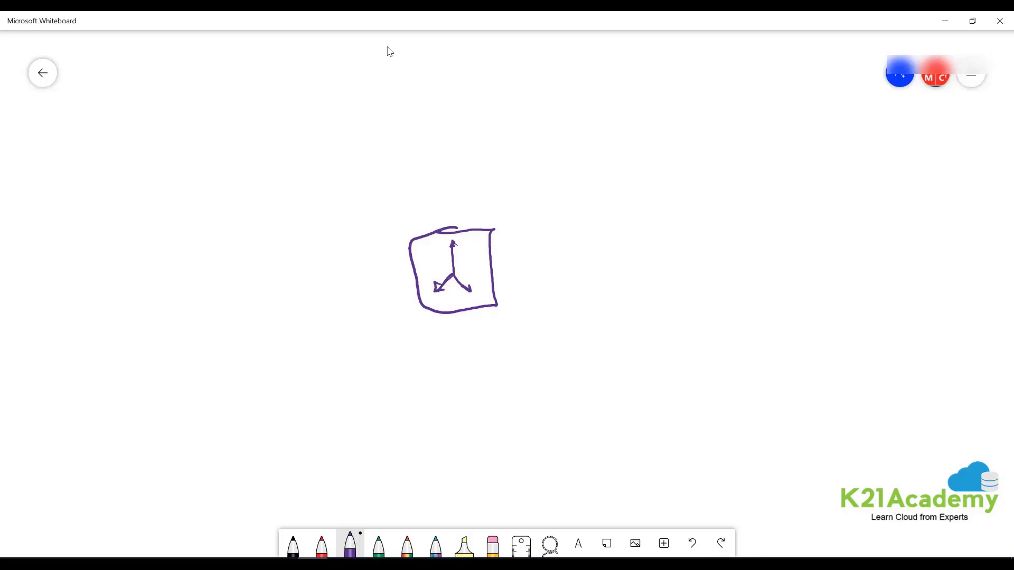
# - In black ink, write and circle 'Internet' and draw an arrow into the box
pyautogui.click(379, 546)
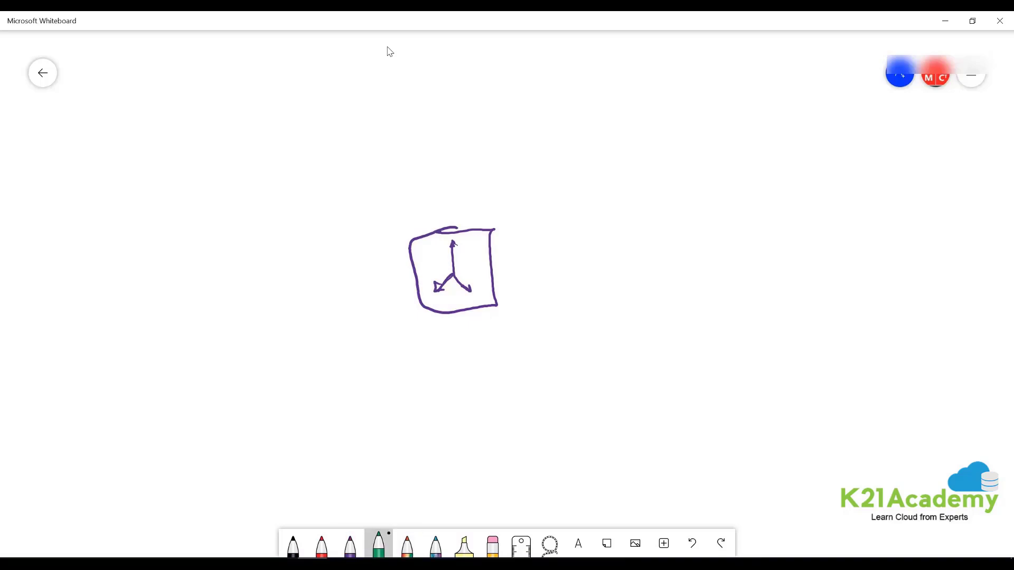
pyautogui.click(293, 547)
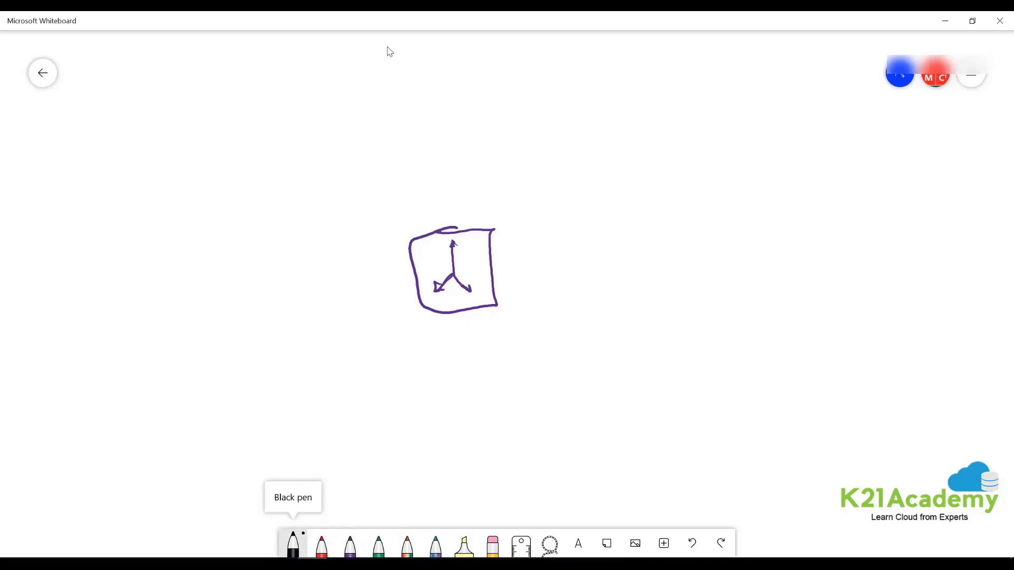
pyautogui.moveTo(483, 262)
pyautogui.mouseDown()
pyautogui.moveTo(502, 267)
pyautogui.moveTo(486, 272)
pyautogui.moveTo(497, 258)
pyautogui.mouseUp()
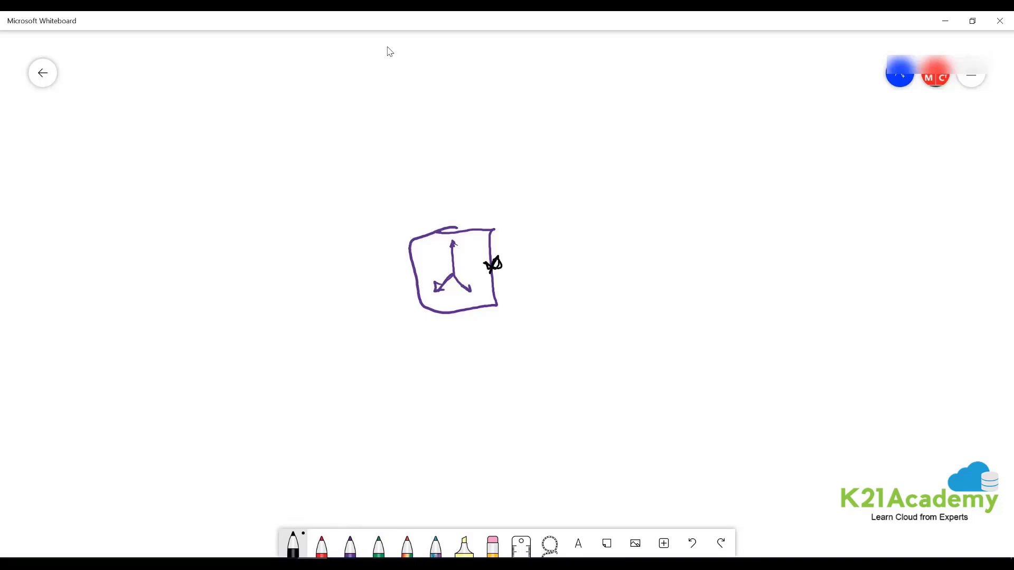
pyautogui.moveTo(702, 239)
pyautogui.mouseDown()
pyautogui.moveTo(706, 268)
pyautogui.moveTo(727, 245)
pyautogui.moveTo(739, 251)
pyautogui.moveTo(793, 227)
pyautogui.mouseUp()
pyautogui.moveTo(789, 211)
pyautogui.mouseDown()
pyautogui.moveTo(679, 280)
pyautogui.moveTo(731, 214)
pyautogui.mouseUp()
pyautogui.moveTo(514, 259)
pyautogui.mouseDown()
pyautogui.moveTo(666, 248)
pyautogui.moveTo(520, 254)
pyautogui.moveTo(531, 265)
pyautogui.mouseUp()
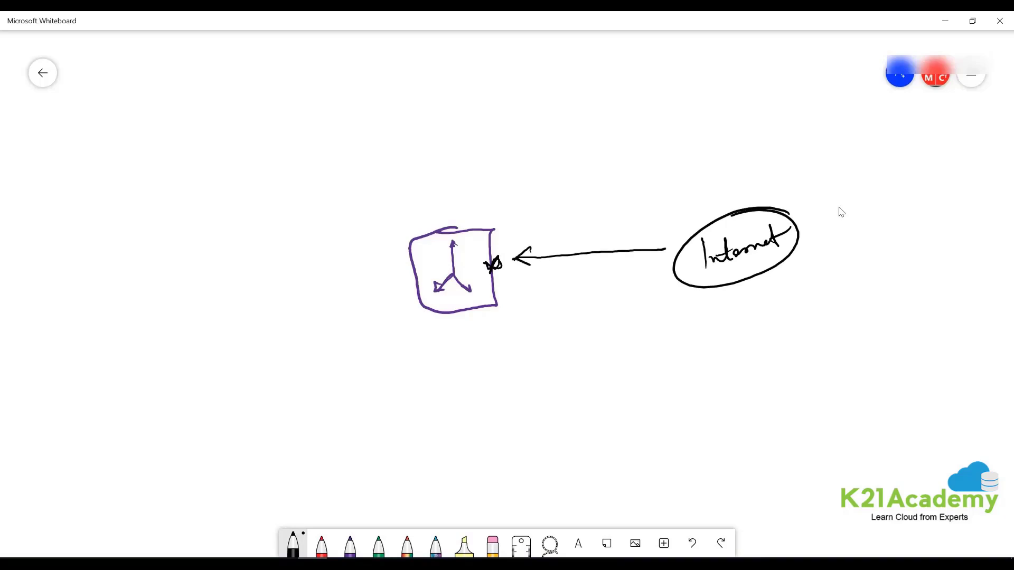
# - Draw a dashed vertical divider through the box from top to bottom
pyautogui.moveTo(440, 96); pyautogui.dragTo(442, 149)
pyautogui.moveTo(444, 170); pyautogui.dragTo(447, 231)
pyautogui.moveTo(461, 311); pyautogui.dragTo(463, 410)
pyautogui.moveTo(466, 422); pyautogui.dragTo(466, 433)
pyautogui.moveTo(471, 500); pyautogui.dragTo(472, 510)
# - Write 'Frontend' right of the divider and 'Backend' left of it
pyautogui.moveTo(566, 112); pyautogui.dragTo(565, 143)
pyautogui.moveTo(564, 113)
pyautogui.mouseDown()
pyautogui.moveTo(582, 107)
pyautogui.moveTo(576, 126)
pyautogui.mouseUp()
pyautogui.moveTo(579, 135); pyautogui.dragTo(597, 126)
pyautogui.moveTo(597, 130)
pyautogui.mouseDown()
pyautogui.moveTo(609, 114)
pyautogui.moveTo(650, 128)
pyautogui.mouseUp()
pyautogui.moveTo(294, 119); pyautogui.dragTo(297, 149)
pyautogui.moveTo(291, 119)
pyautogui.mouseDown()
pyautogui.moveTo(308, 133)
pyautogui.moveTo(299, 147)
pyautogui.mouseUp()
pyautogui.moveTo(318, 128); pyautogui.dragTo(319, 134)
pyautogui.moveTo(328, 109)
pyautogui.mouseDown()
pyautogui.moveTo(325, 133)
pyautogui.moveTo(335, 118)
pyautogui.mouseUp()
pyautogui.moveTo(338, 121); pyautogui.dragTo(373, 109)
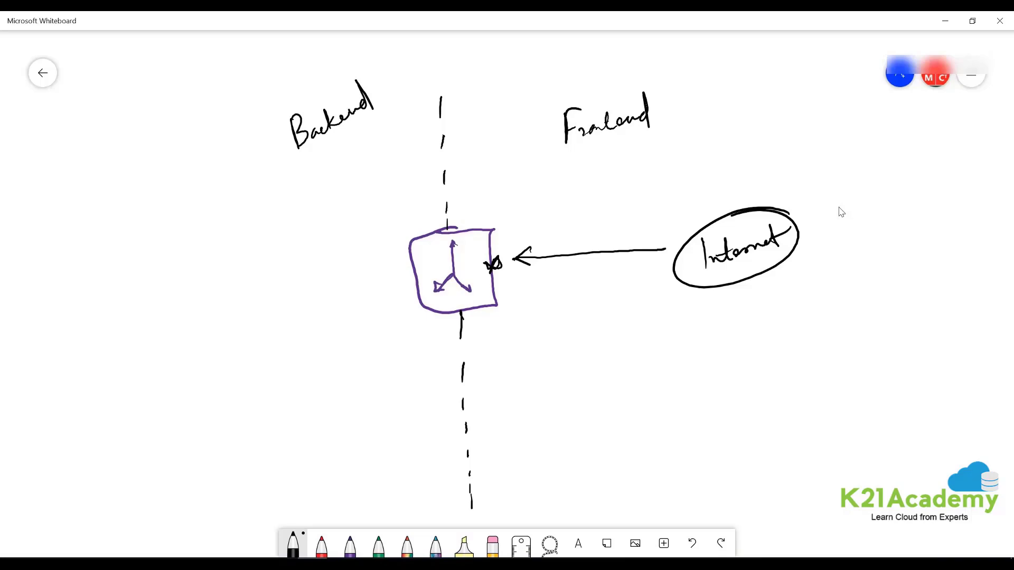
pyautogui.click(350, 544)
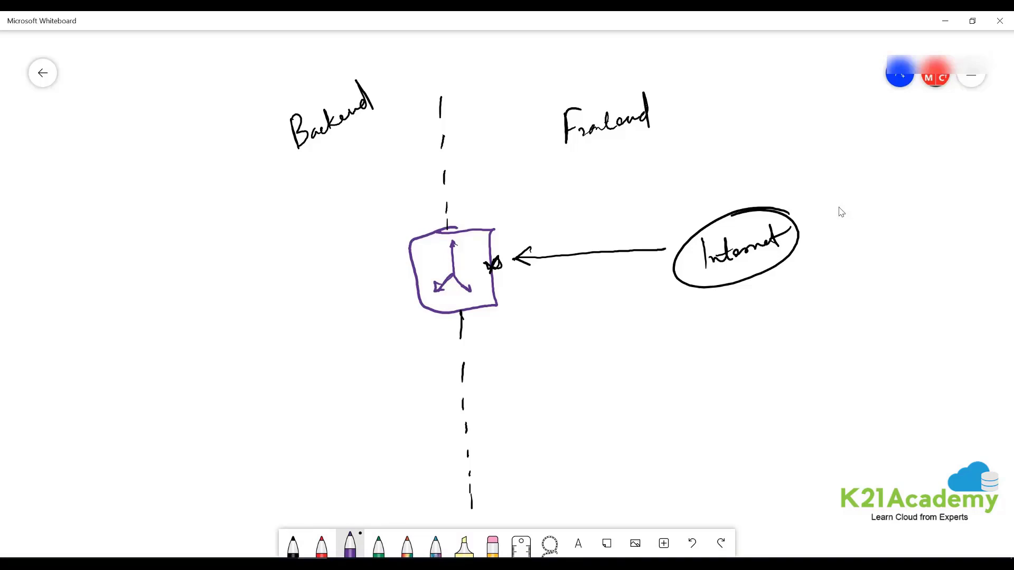
# - Draw a long purple line under Backend and three circled VM nodes to its left
pyautogui.moveTo(294, 162); pyautogui.dragTo(263, 522)
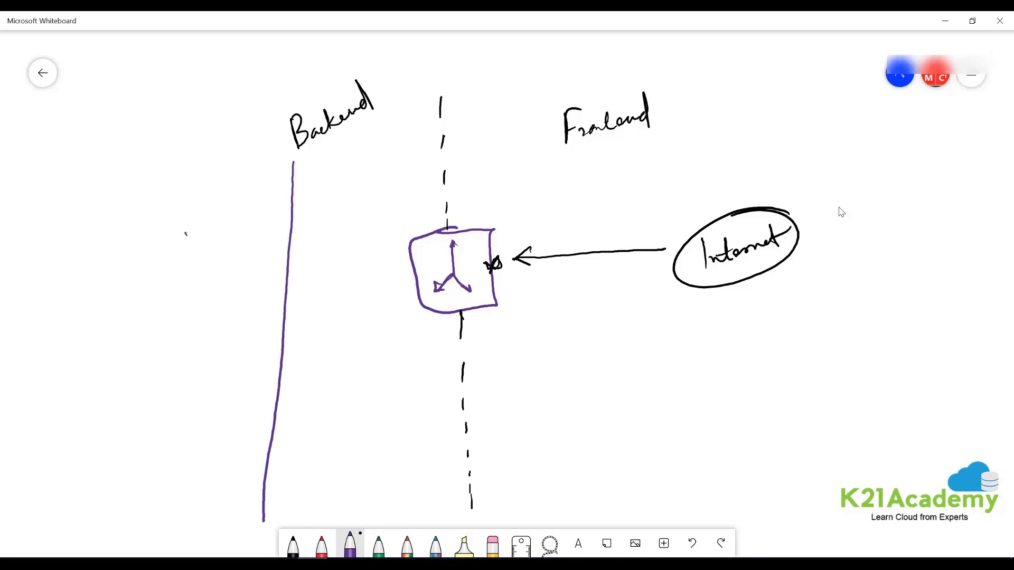
pyautogui.moveTo(184, 227)
pyautogui.mouseDown()
pyautogui.moveTo(223, 224)
pyautogui.moveTo(185, 210)
pyautogui.mouseUp()
pyautogui.moveTo(214, 295)
pyautogui.mouseDown()
pyautogui.moveTo(193, 331)
pyautogui.moveTo(196, 304)
pyautogui.moveTo(219, 326)
pyautogui.moveTo(241, 318)
pyautogui.mouseUp()
pyautogui.moveTo(204, 394)
pyautogui.mouseDown()
pyautogui.moveTo(186, 447)
pyautogui.moveTo(175, 419)
pyautogui.moveTo(221, 404)
pyautogui.mouseUp()
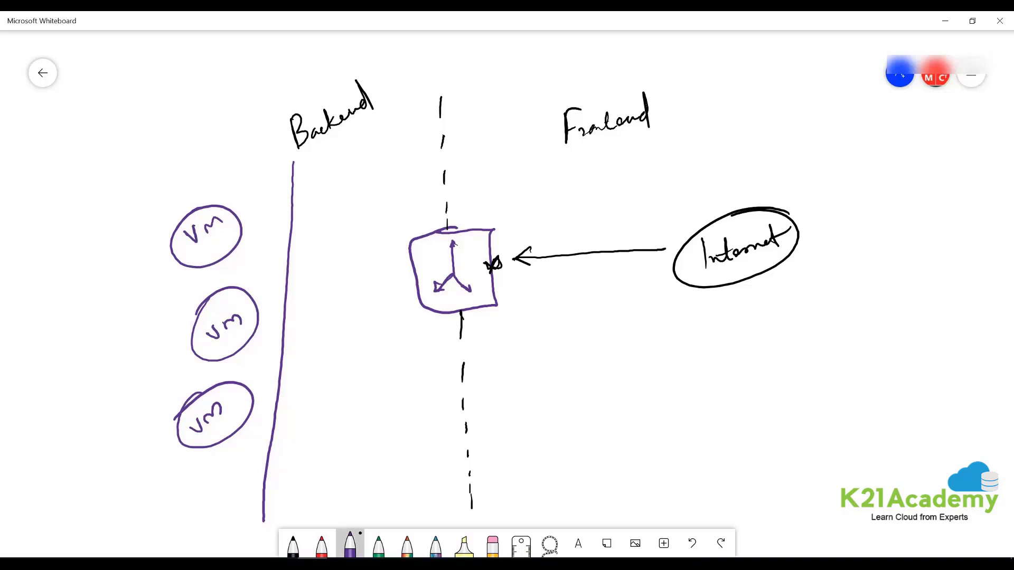
# - Switch to pink ink and draw two vertical lane lines through the box
pyautogui.click(324, 547)
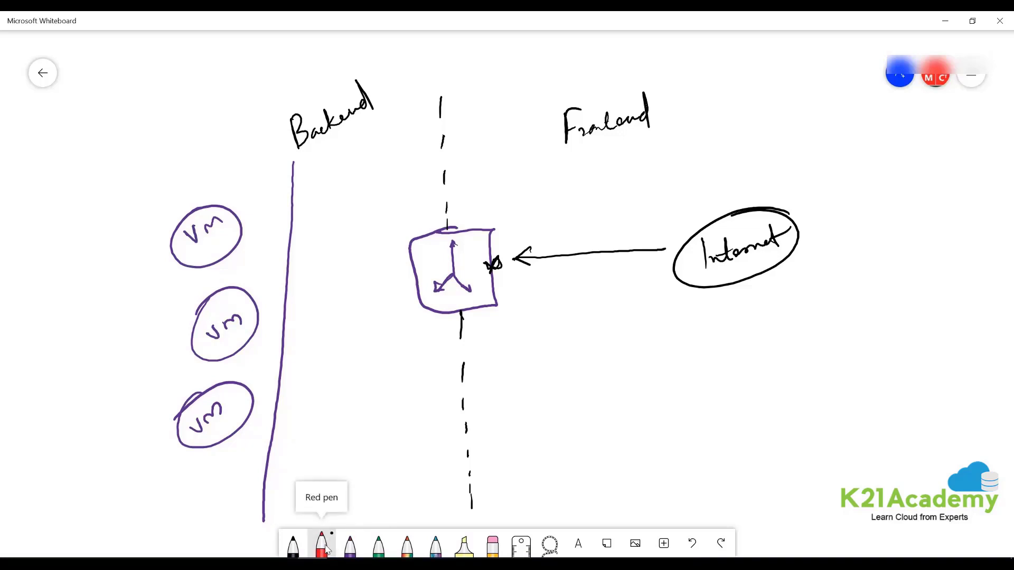
pyautogui.click(324, 547)
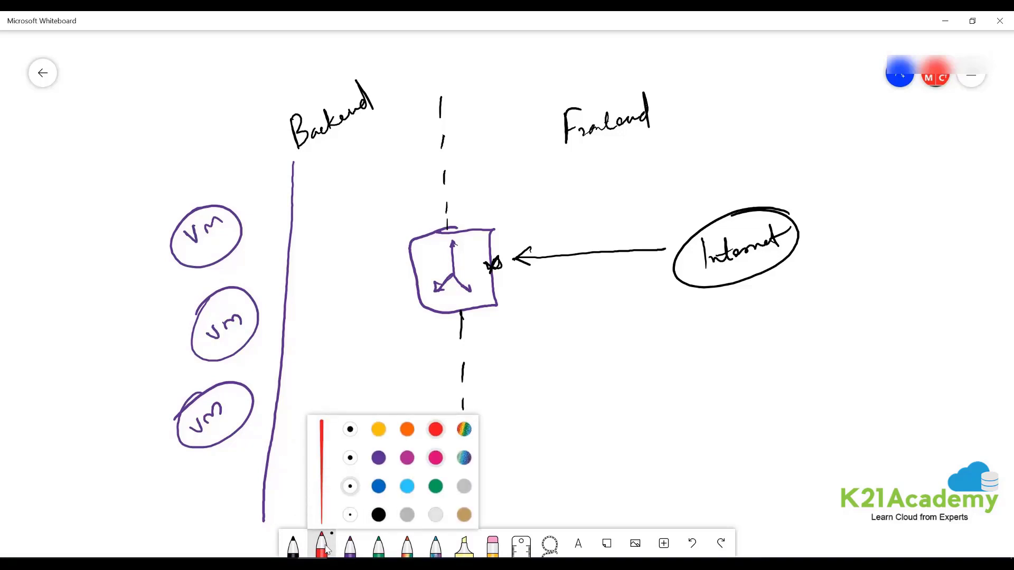
pyautogui.click(435, 458)
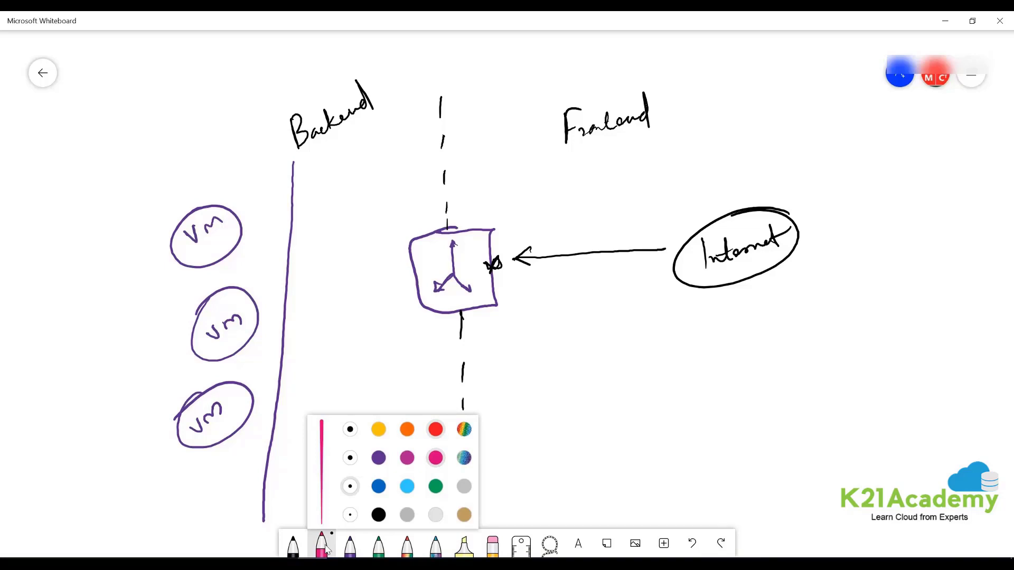
pyautogui.moveTo(428, 98); pyautogui.dragTo(399, 505)
pyautogui.moveTo(467, 104)
pyautogui.mouseDown()
pyautogui.moveTo(474, 304)
pyautogui.moveTo(458, 510)
pyautogui.mouseUp()
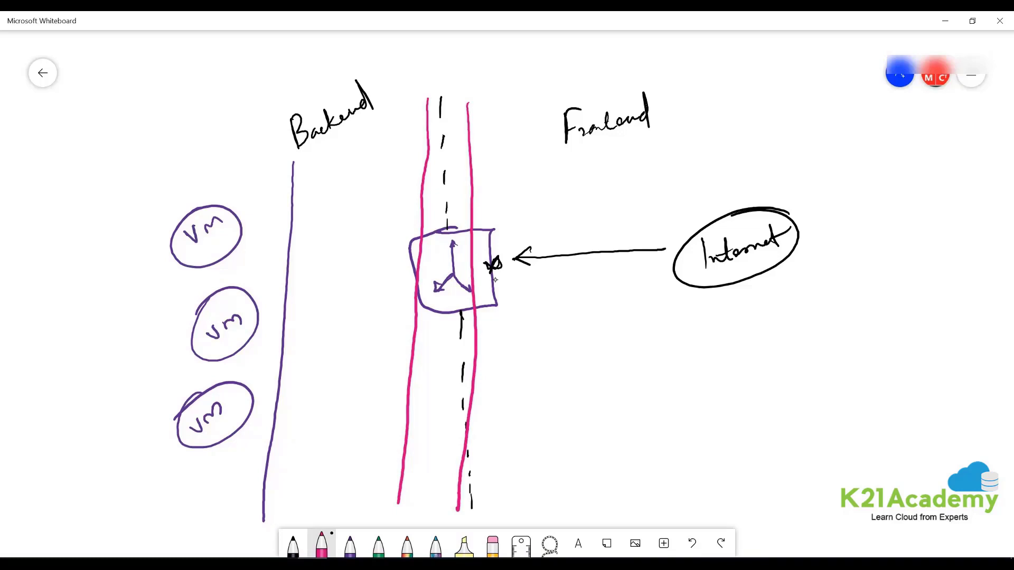
# - Label the incoming arrow 80 and draw port-80 arrows from the box to each VM
pyautogui.moveTo(510, 234)
pyautogui.mouseDown()
pyautogui.moveTo(503, 240)
pyautogui.moveTo(522, 228)
pyautogui.mouseUp()
pyautogui.moveTo(417, 259)
pyautogui.mouseDown()
pyautogui.moveTo(242, 229)
pyautogui.moveTo(258, 244)
pyautogui.mouseUp()
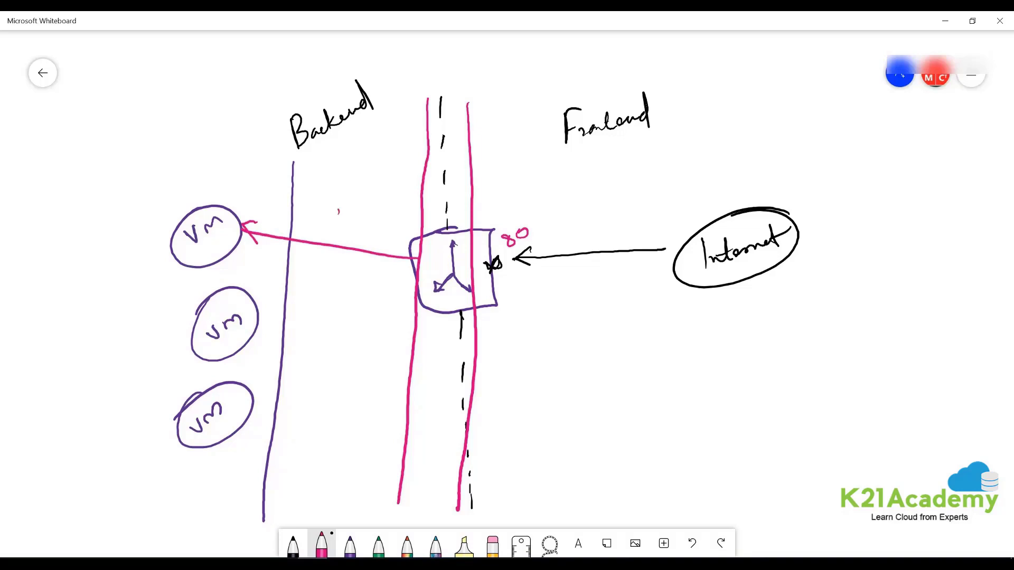
pyautogui.moveTo(338, 211); pyautogui.dragTo(340, 210)
pyautogui.moveTo(413, 279)
pyautogui.mouseDown()
pyautogui.moveTo(262, 334)
pyautogui.moveTo(290, 340)
pyautogui.mouseUp()
pyautogui.moveTo(323, 287)
pyautogui.mouseDown()
pyautogui.moveTo(317, 296)
pyautogui.moveTo(337, 287)
pyautogui.mouseUp()
pyautogui.moveTo(415, 306)
pyautogui.mouseDown()
pyautogui.moveTo(266, 417)
pyautogui.moveTo(288, 418)
pyautogui.mouseUp()
pyautogui.moveTo(314, 382)
pyautogui.mouseDown()
pyautogui.moveTo(321, 395)
pyautogui.moveTo(334, 384)
pyautogui.mouseUp()
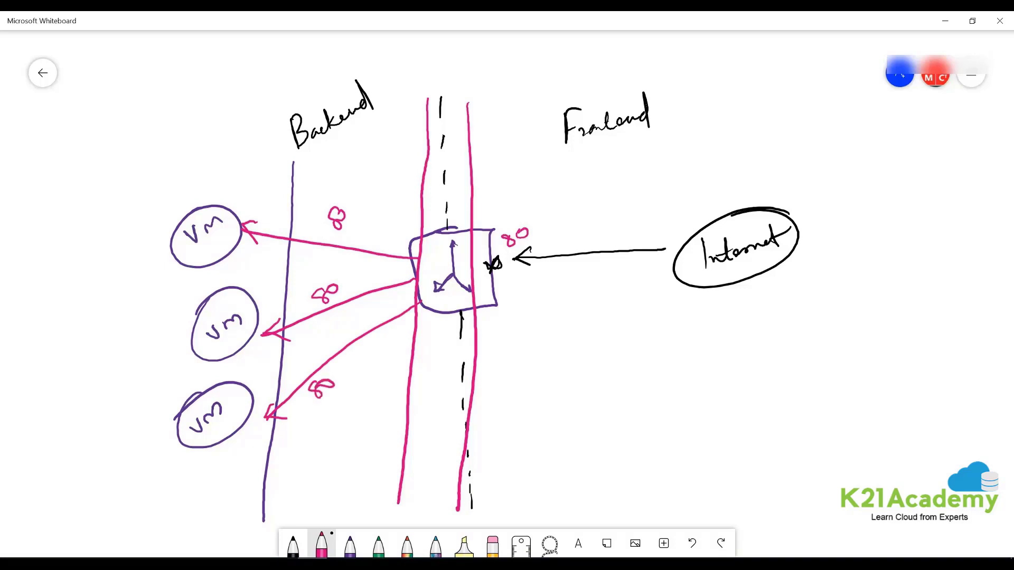
# - Write a double-underlined '80 : 122' note on the right
pyautogui.moveTo(734, 346)
pyautogui.mouseDown()
pyautogui.moveTo(713, 369)
pyautogui.moveTo(725, 360)
pyautogui.mouseUp()
pyautogui.moveTo(733, 361)
pyautogui.mouseDown()
pyautogui.moveTo(793, 362)
pyautogui.moveTo(821, 350)
pyautogui.mouseUp()
pyautogui.click(752, 362)
pyautogui.click(754, 372)
pyautogui.moveTo(711, 405); pyautogui.dragTo(822, 364)
pyautogui.moveTo(766, 392); pyautogui.dragTo(824, 366)
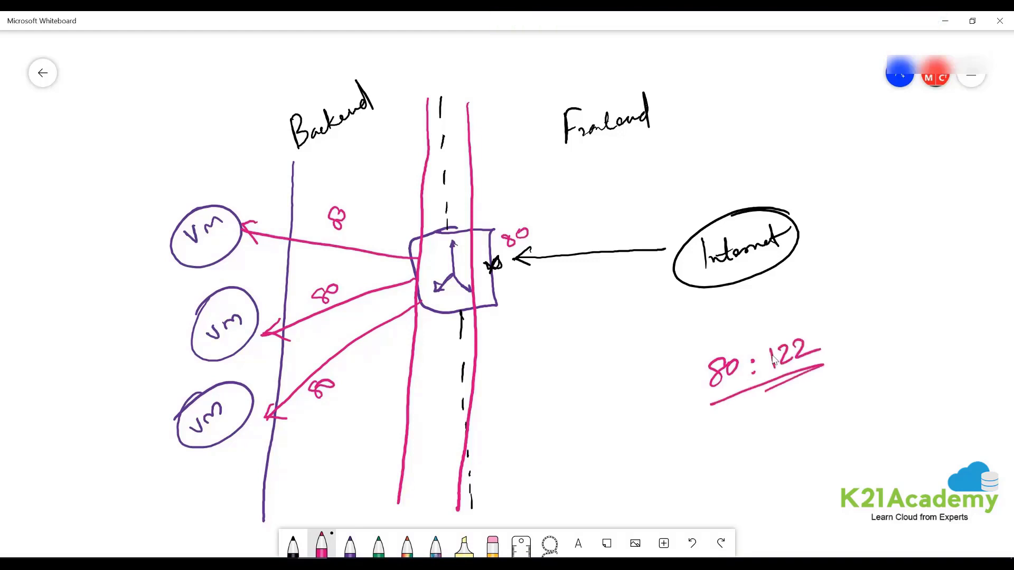
pyautogui.moveTo(737, 406); pyautogui.dragTo(806, 383)
# - Finish the top arrow's 80 label, add circled 122 labels by each VM, then undo the circles
pyautogui.moveTo(352, 222); pyautogui.dragTo(350, 224)
pyautogui.moveTo(168, 302)
pyautogui.mouseDown()
pyautogui.moveTo(170, 312)
pyautogui.moveTo(196, 290)
pyautogui.mouseUp()
pyautogui.moveTo(163, 210); pyautogui.dragTo(167, 221)
pyautogui.moveTo(168, 209)
pyautogui.mouseDown()
pyautogui.moveTo(184, 188)
pyautogui.moveTo(207, 187)
pyautogui.mouseUp()
pyautogui.moveTo(153, 394); pyautogui.dragTo(156, 408)
pyautogui.moveTo(162, 396)
pyautogui.mouseDown()
pyautogui.moveTo(175, 402)
pyautogui.moveTo(186, 374)
pyautogui.moveTo(154, 373)
pyautogui.mouseUp()
pyautogui.moveTo(192, 275)
pyautogui.mouseDown()
pyautogui.moveTo(201, 290)
pyautogui.moveTo(163, 291)
pyautogui.mouseUp()
pyautogui.moveTo(175, 189)
pyautogui.mouseDown()
pyautogui.moveTo(174, 232)
pyautogui.moveTo(159, 200)
pyautogui.mouseUp()
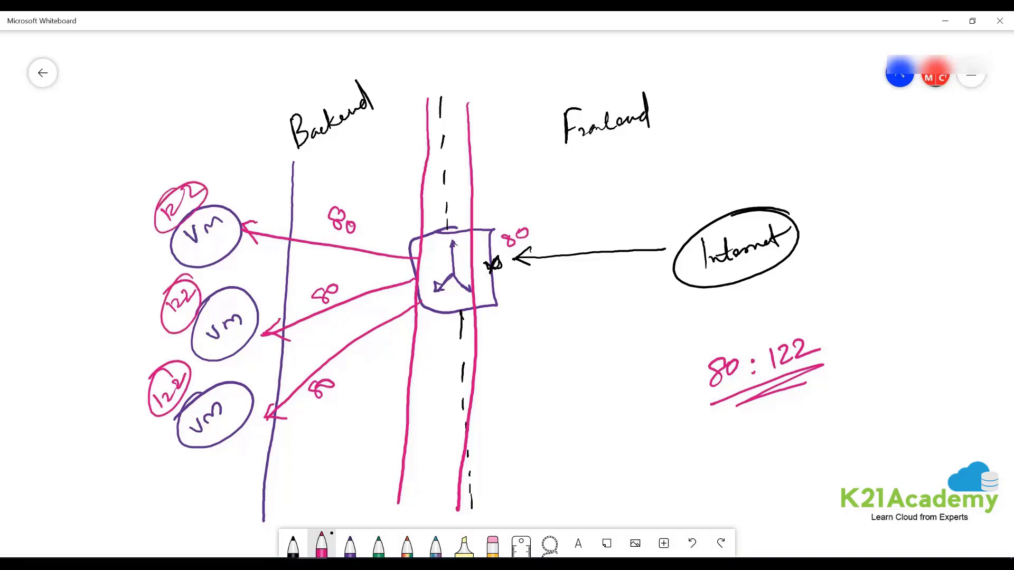
pyautogui.click(693, 544)
pyautogui.click(693, 543)
# - Undo the 122 labels beside the VMs
pyautogui.click(693, 544)
pyautogui.click(692, 543)
pyautogui.click(692, 544)
pyautogui.click(692, 544)
pyautogui.click(692, 543)
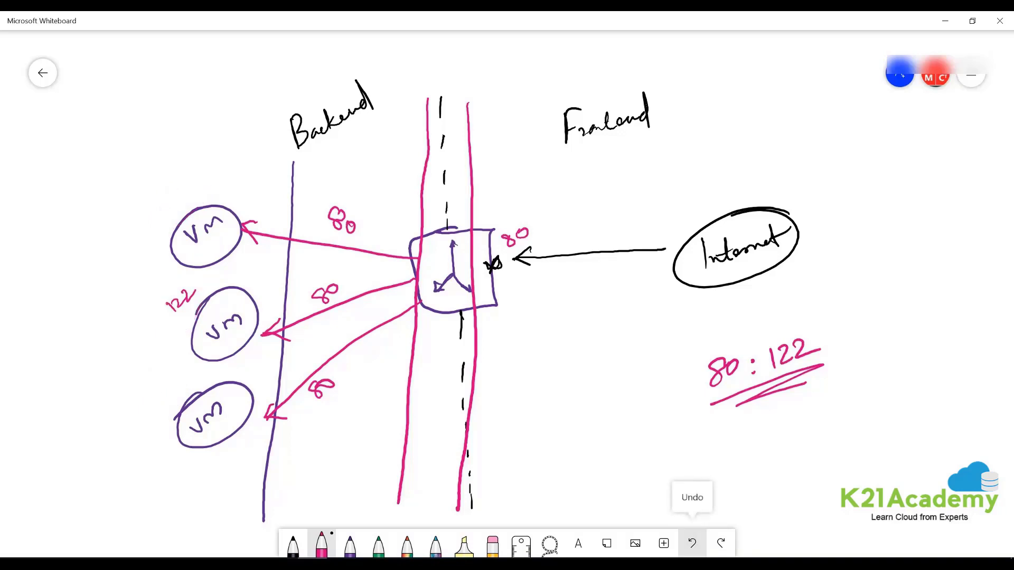
pyautogui.click(692, 544)
pyautogui.click(693, 544)
pyautogui.click(692, 544)
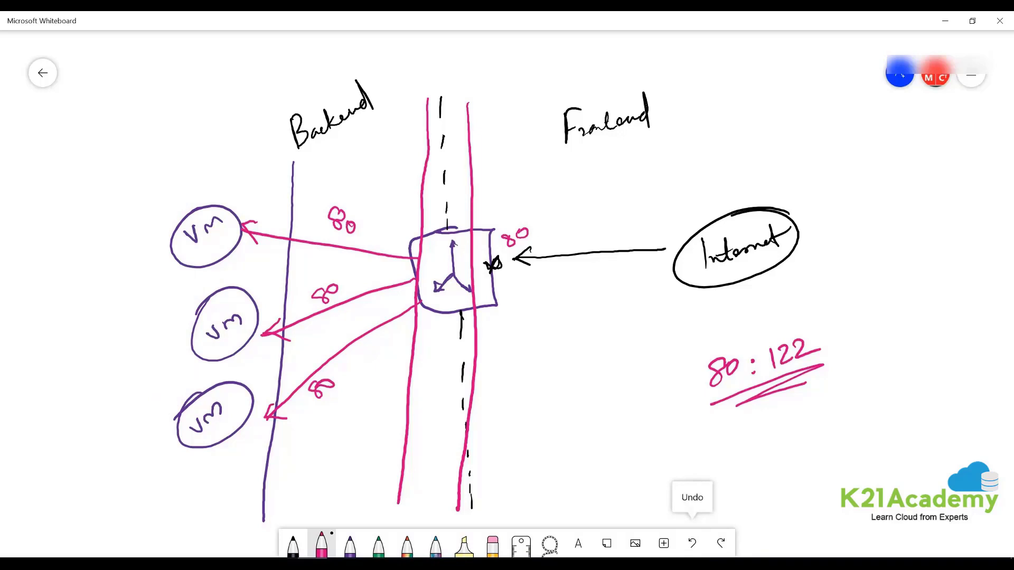
# - Erase the underlined 80 : 122 note and label the pink lane 'Load balancing rule'
pyautogui.click(692, 543)
pyautogui.click(693, 543)
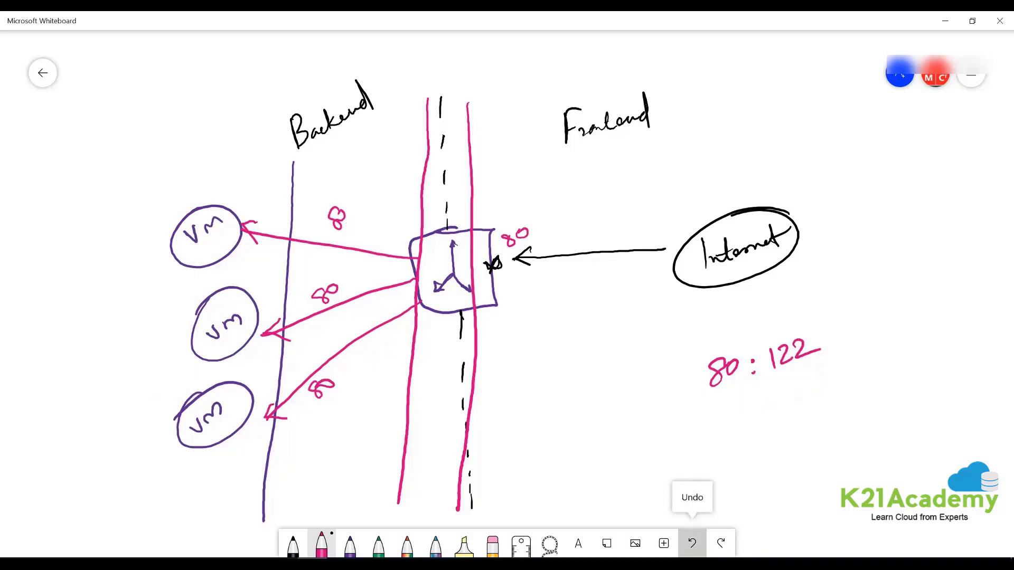
pyautogui.click(693, 543)
pyautogui.click(693, 544)
pyautogui.click(693, 544)
pyautogui.click(692, 544)
pyautogui.click(692, 544)
pyautogui.click(693, 544)
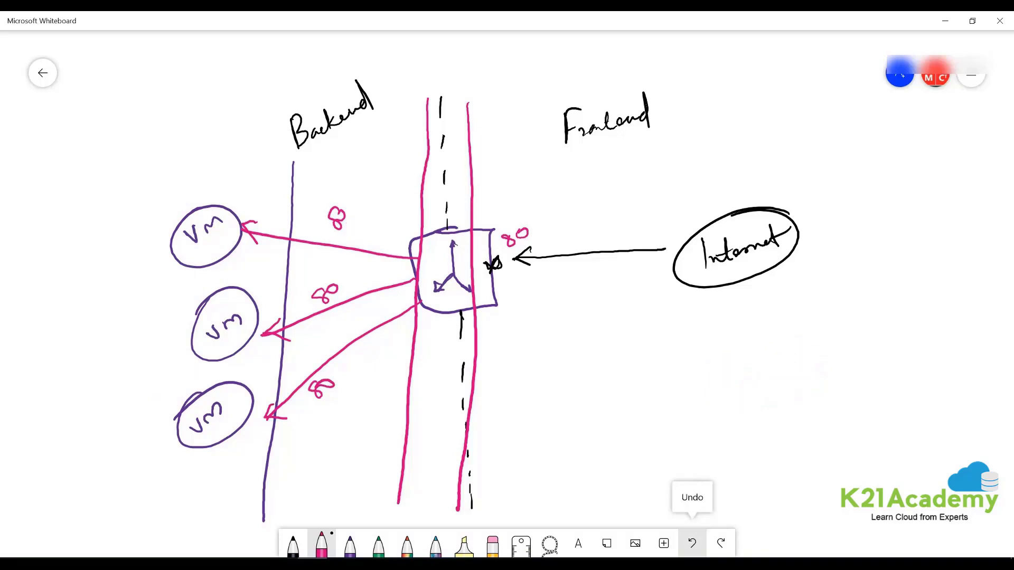
pyautogui.moveTo(350, 212)
pyautogui.mouseDown()
pyautogui.moveTo(354, 226)
pyautogui.moveTo(349, 212)
pyautogui.mouseUp()
pyautogui.moveTo(481, 166)
pyautogui.mouseDown()
pyautogui.moveTo(479, 194)
pyautogui.moveTo(510, 161)
pyautogui.moveTo(517, 179)
pyautogui.moveTo(573, 139)
pyautogui.moveTo(566, 177)
pyautogui.moveTo(529, 182)
pyautogui.moveTo(539, 185)
pyautogui.mouseUp()
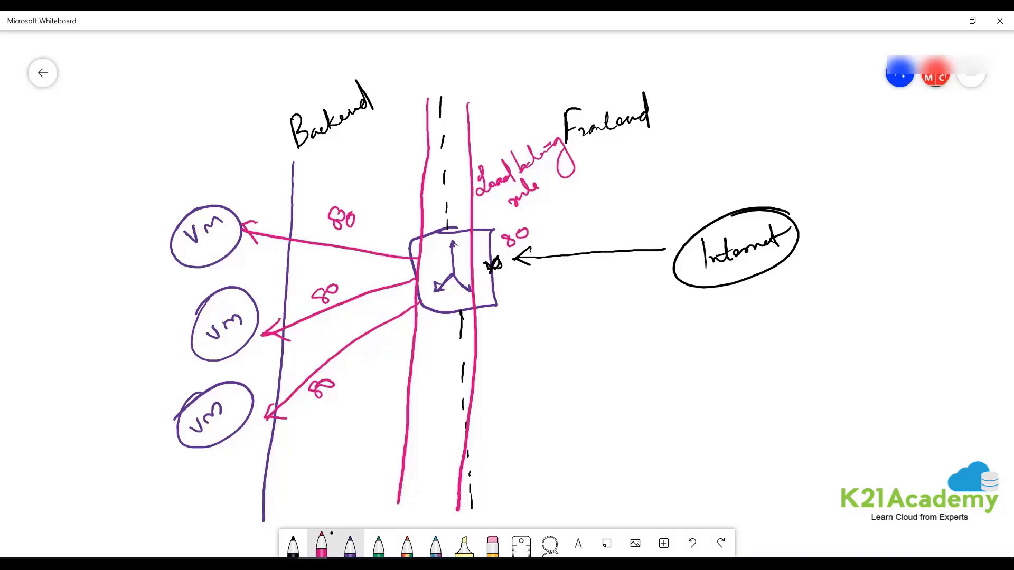
# - In light blue, circle IIS on the top VM and draw a crossed traffic path from Internet
pyautogui.click(350, 547)
pyautogui.click(350, 547)
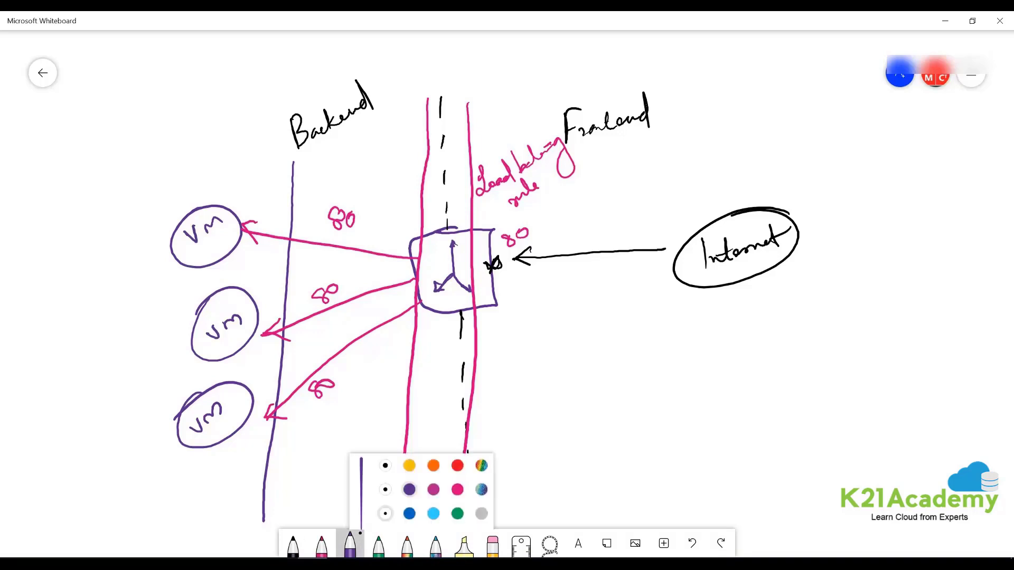
pyautogui.click(436, 486)
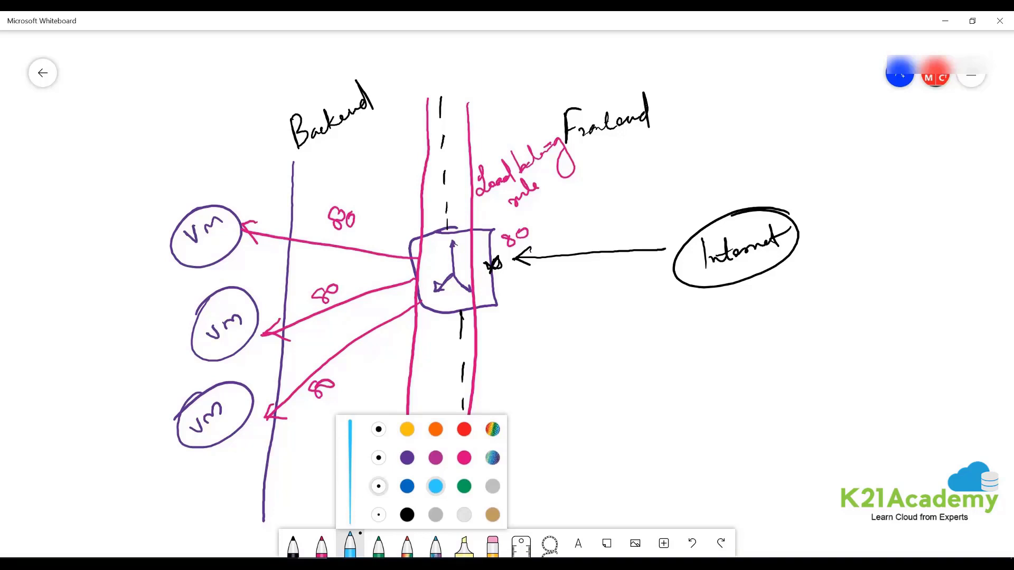
pyautogui.moveTo(142, 214); pyautogui.dragTo(241, 242)
pyautogui.moveTo(202, 181)
pyautogui.mouseDown()
pyautogui.moveTo(198, 277)
pyautogui.moveTo(206, 184)
pyautogui.moveTo(229, 178)
pyautogui.moveTo(225, 141)
pyautogui.moveTo(203, 158)
pyautogui.mouseUp()
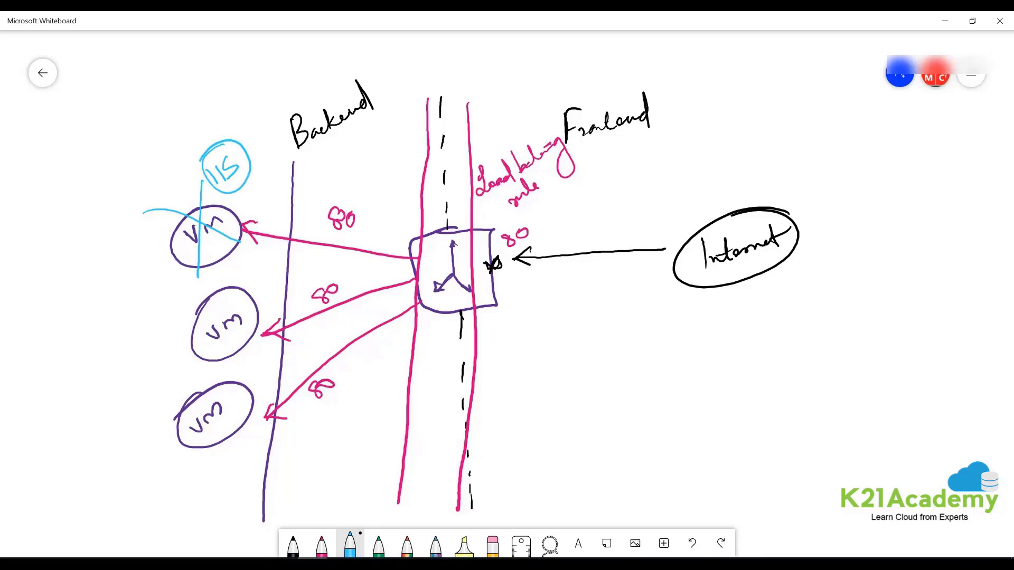
pyautogui.moveTo(674, 264)
pyautogui.mouseDown()
pyautogui.moveTo(532, 280)
pyautogui.moveTo(547, 288)
pyautogui.moveTo(399, 242)
pyautogui.moveTo(247, 213)
pyautogui.moveTo(262, 223)
pyautogui.mouseUp()
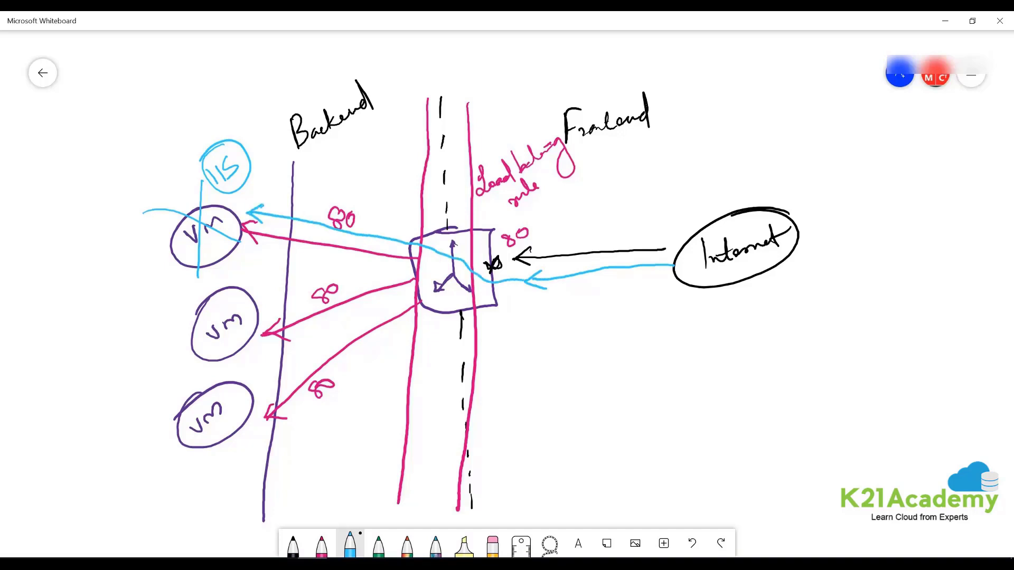
pyautogui.moveTo(392, 221)
pyautogui.mouseDown()
pyautogui.moveTo(373, 257)
pyautogui.moveTo(407, 256)
pyautogui.mouseUp()
# - Write 'Health probe' below the diagram and circle Backend with a port 80 arrow
pyautogui.moveTo(504, 432); pyautogui.dragTo(511, 462)
pyautogui.moveTo(508, 448)
pyautogui.mouseDown()
pyautogui.moveTo(523, 429)
pyautogui.moveTo(546, 435)
pyautogui.moveTo(553, 405)
pyautogui.mouseUp()
pyautogui.moveTo(561, 429)
pyautogui.mouseDown()
pyautogui.moveTo(569, 397)
pyautogui.moveTo(575, 422)
pyautogui.moveTo(585, 417)
pyautogui.mouseUp()
pyautogui.moveTo(596, 391)
pyautogui.mouseDown()
pyautogui.moveTo(616, 425)
pyautogui.moveTo(628, 381)
pyautogui.moveTo(657, 363)
pyautogui.mouseUp()
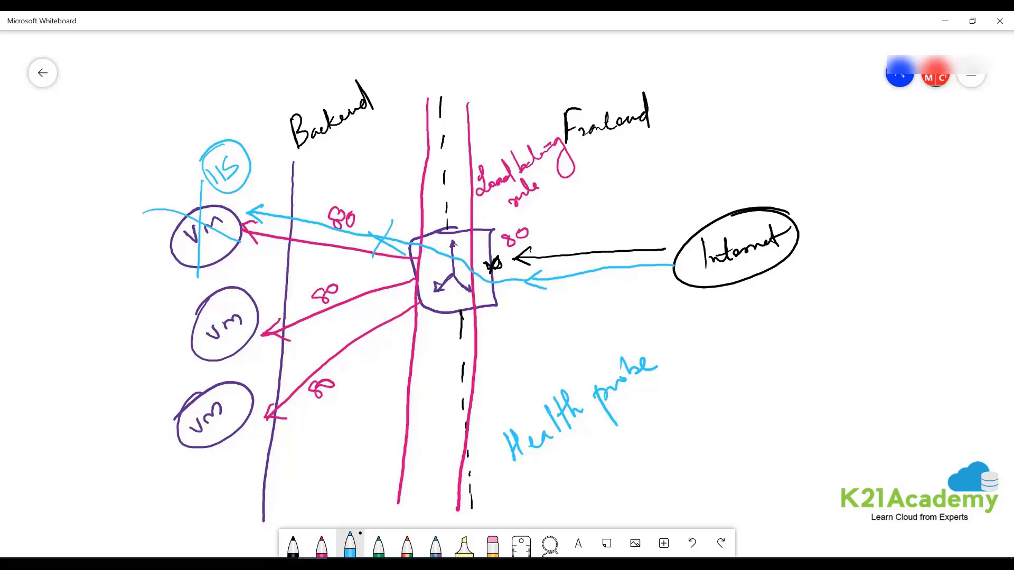
pyautogui.moveTo(338, 68)
pyautogui.mouseDown()
pyautogui.moveTo(372, 92)
pyautogui.moveTo(320, 83)
pyautogui.moveTo(419, 57)
pyautogui.moveTo(397, 86)
pyautogui.mouseUp()
pyautogui.moveTo(430, 55)
pyautogui.mouseDown()
pyautogui.moveTo(438, 53)
pyautogui.moveTo(435, 67)
pyautogui.mouseUp()
pyautogui.moveTo(446, 49); pyautogui.dragTo(446, 50)
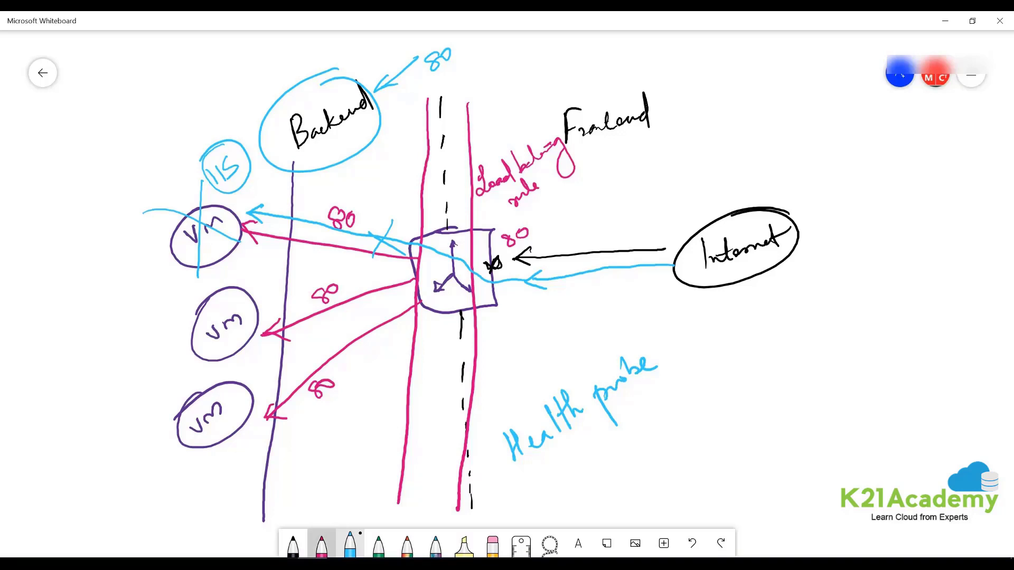
# - In red ink, circle and cross out the top VM and its traffic path
pyautogui.click(321, 546)
pyautogui.click(322, 546)
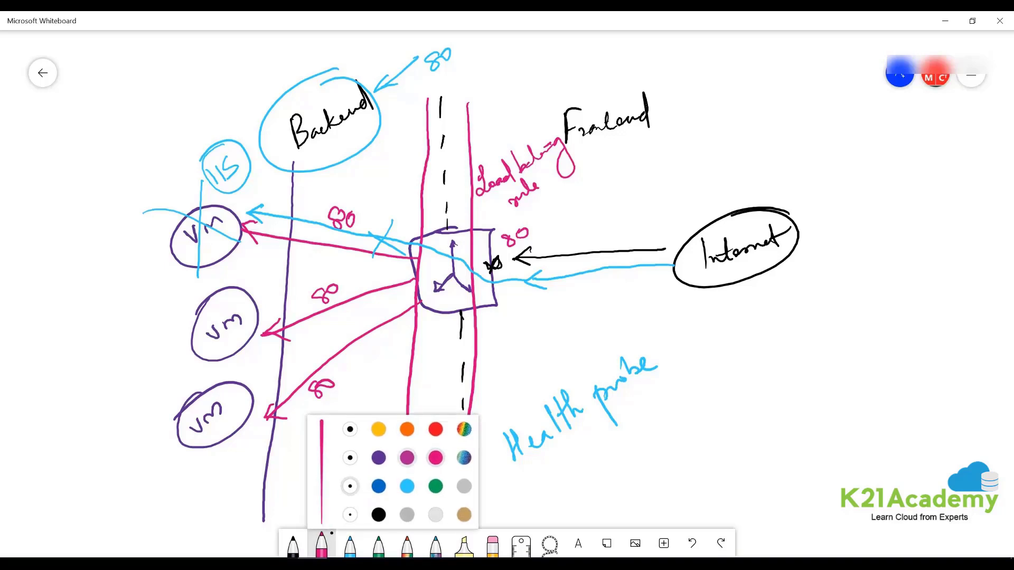
pyautogui.click(435, 430)
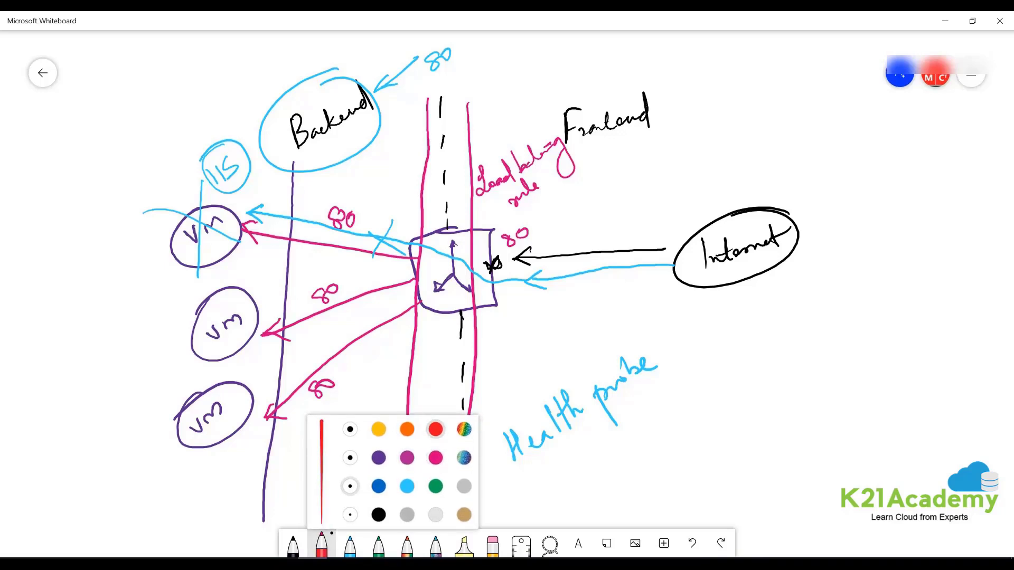
pyautogui.moveTo(218, 192)
pyautogui.mouseDown()
pyautogui.moveTo(149, 230)
pyautogui.moveTo(182, 205)
pyautogui.moveTo(173, 218)
pyautogui.moveTo(263, 251)
pyautogui.mouseUp()
pyautogui.moveTo(188, 147); pyautogui.dragTo(209, 283)
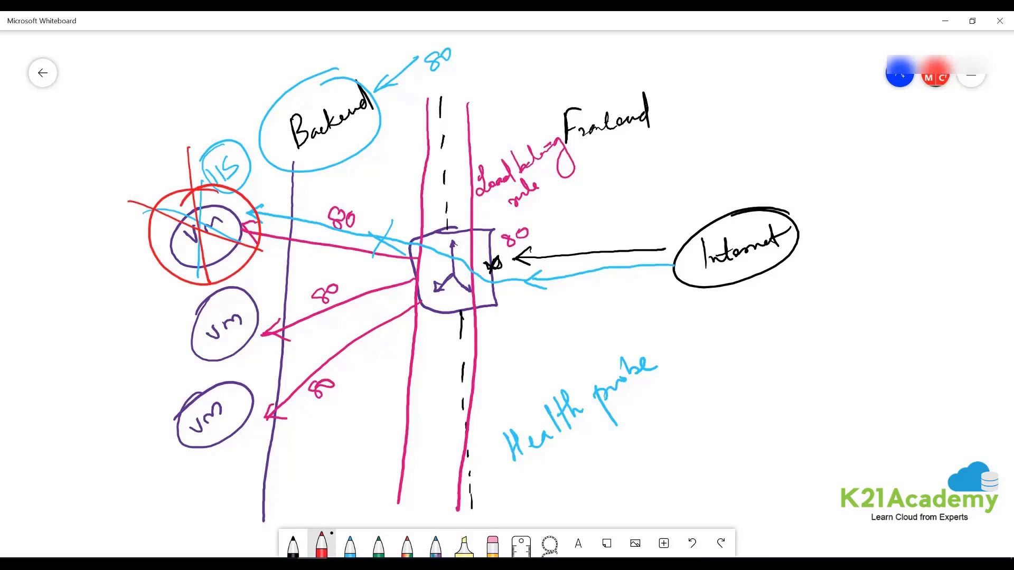
pyautogui.moveTo(347, 228); pyautogui.dragTo(399, 261)
pyautogui.moveTo(391, 216); pyautogui.dragTo(365, 297)
pyautogui.moveTo(298, 198)
pyautogui.mouseDown()
pyautogui.moveTo(275, 258)
pyautogui.moveTo(323, 244)
pyautogui.mouseUp()
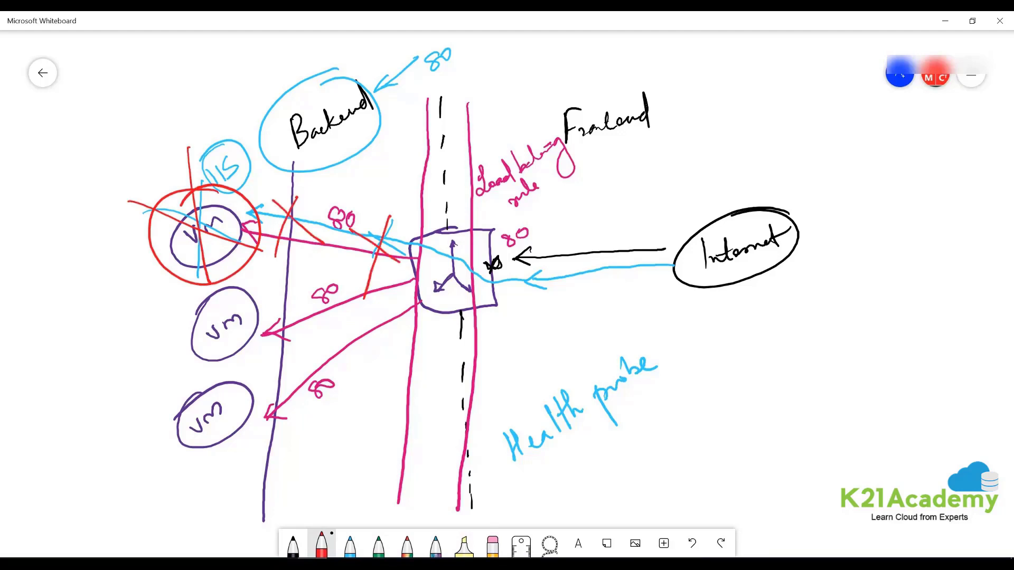
# - In green, draw arrows from Internet to the middle and bottom VMs and double-underline Health probe
pyautogui.click(379, 544)
pyautogui.moveTo(613, 274)
pyautogui.mouseDown()
pyautogui.moveTo(436, 285)
pyautogui.moveTo(234, 357)
pyautogui.mouseUp()
pyautogui.moveTo(234, 357); pyautogui.dragTo(273, 364)
pyautogui.moveTo(465, 279); pyautogui.dragTo(254, 450)
pyautogui.moveTo(262, 428)
pyautogui.mouseDown()
pyautogui.moveTo(253, 452)
pyautogui.moveTo(272, 453)
pyautogui.mouseUp()
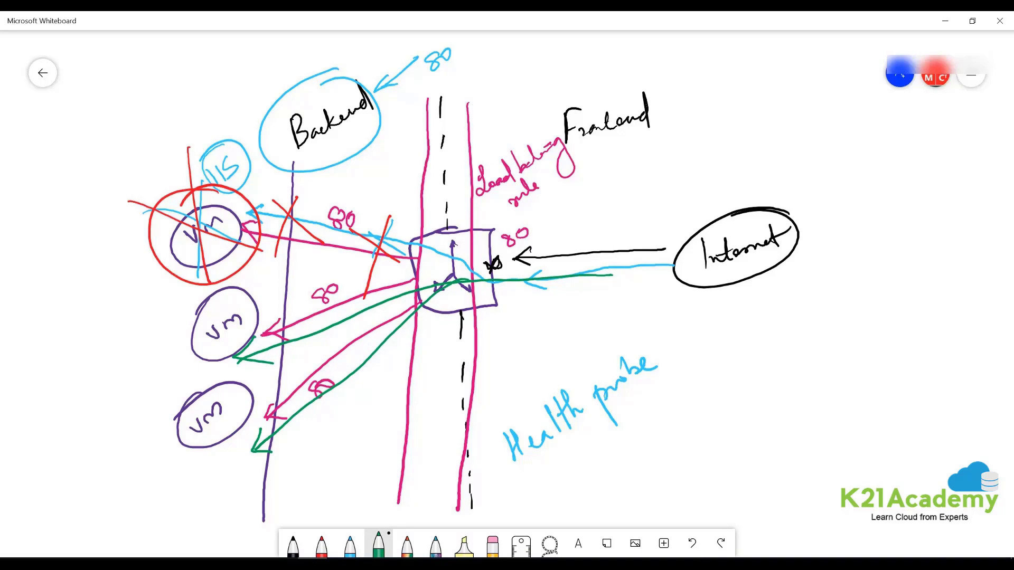
pyautogui.moveTo(507, 481); pyautogui.dragTo(696, 375)
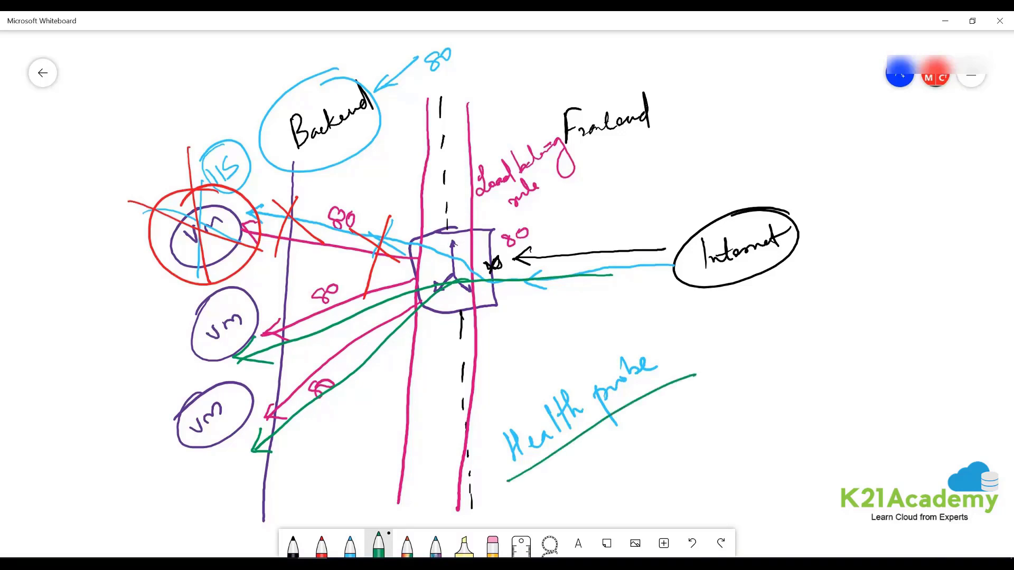
pyautogui.moveTo(491, 509); pyautogui.dragTo(710, 383)
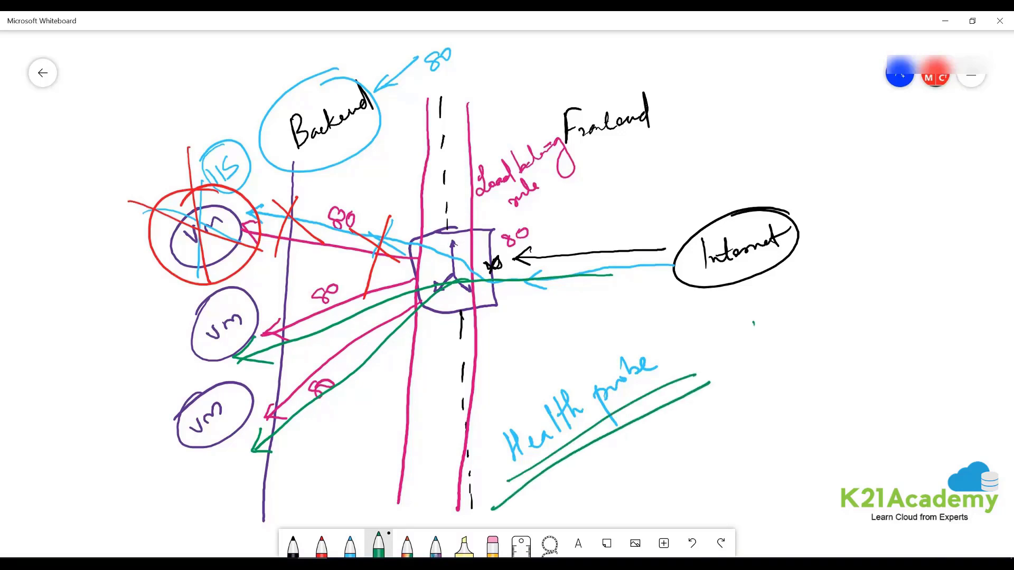
# - List Frontend, Backend pools, HP and LB Rules at right, then minimize Whiteboard
pyautogui.moveTo(754, 323)
pyautogui.mouseDown()
pyautogui.moveTo(769, 338)
pyautogui.moveTo(799, 316)
pyautogui.moveTo(846, 315)
pyautogui.mouseUp()
pyautogui.moveTo(763, 365); pyautogui.dragTo(769, 390)
pyautogui.moveTo(794, 371)
pyautogui.mouseDown()
pyautogui.moveTo(856, 352)
pyautogui.moveTo(890, 368)
pyautogui.mouseUp()
pyautogui.moveTo(878, 348)
pyautogui.mouseDown()
pyautogui.moveTo(910, 319)
pyautogui.moveTo(931, 328)
pyautogui.mouseUp()
pyautogui.moveTo(787, 413)
pyautogui.mouseDown()
pyautogui.moveTo(782, 436)
pyautogui.moveTo(800, 404)
pyautogui.mouseUp()
pyautogui.moveTo(809, 404); pyautogui.dragTo(814, 431)
pyautogui.moveTo(805, 409); pyautogui.dragTo(811, 417)
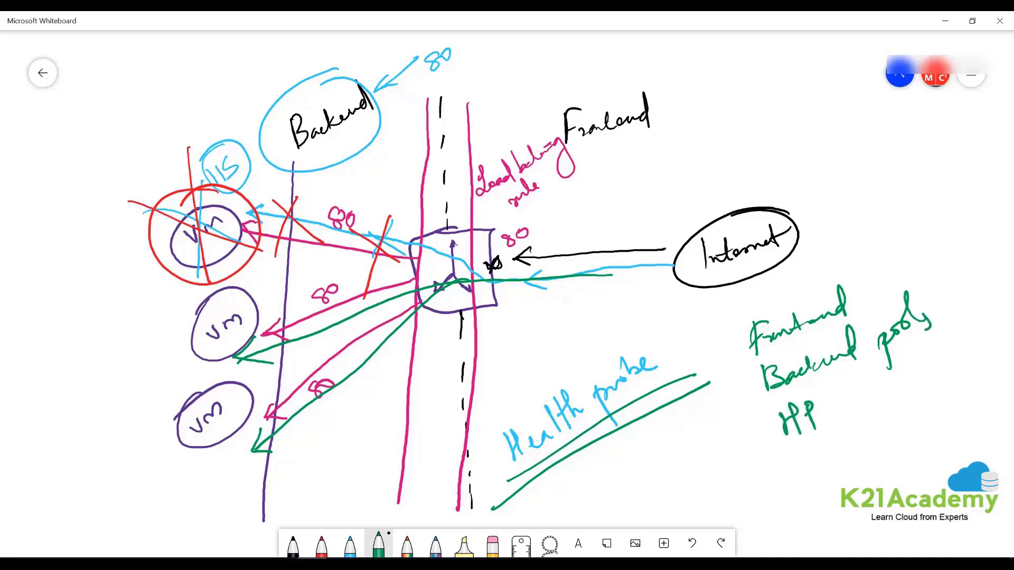
pyautogui.moveTo(790, 453)
pyautogui.mouseDown()
pyautogui.moveTo(795, 483)
pyautogui.moveTo(820, 465)
pyautogui.moveTo(817, 486)
pyautogui.moveTo(885, 417)
pyautogui.moveTo(917, 423)
pyautogui.moveTo(771, 530)
pyautogui.mouseUp()
pyautogui.moveTo(834, 508); pyautogui.dragTo(882, 487)
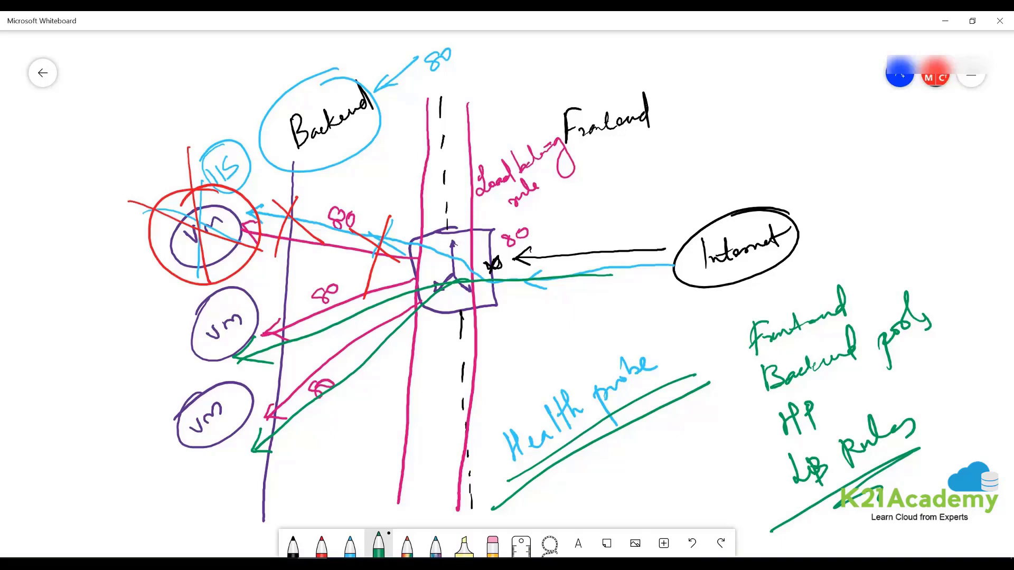
pyautogui.click(946, 21)
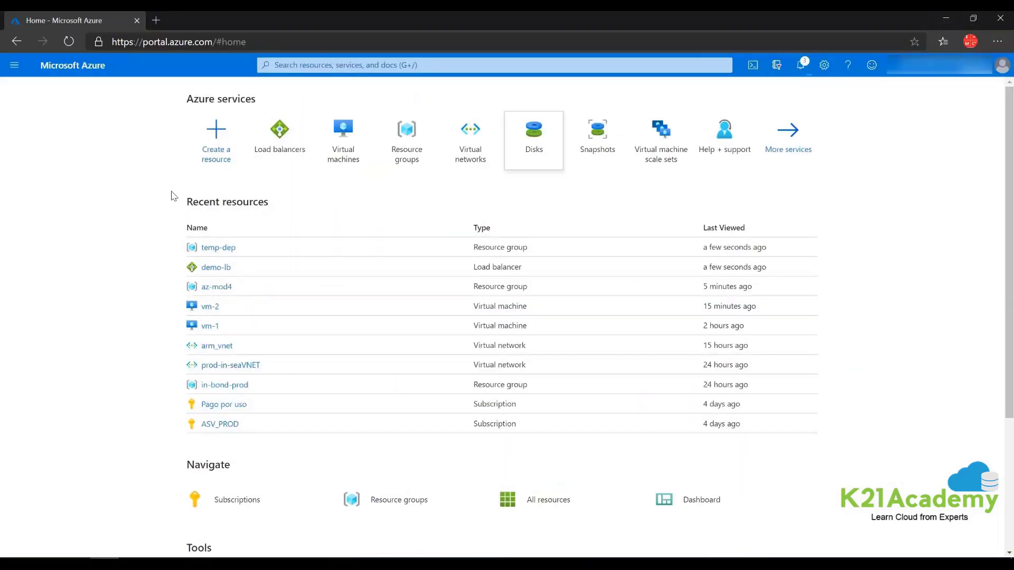
# - Start a new load balancer named demo-lb in a new resource group demo-lb
pyautogui.click(280, 131)
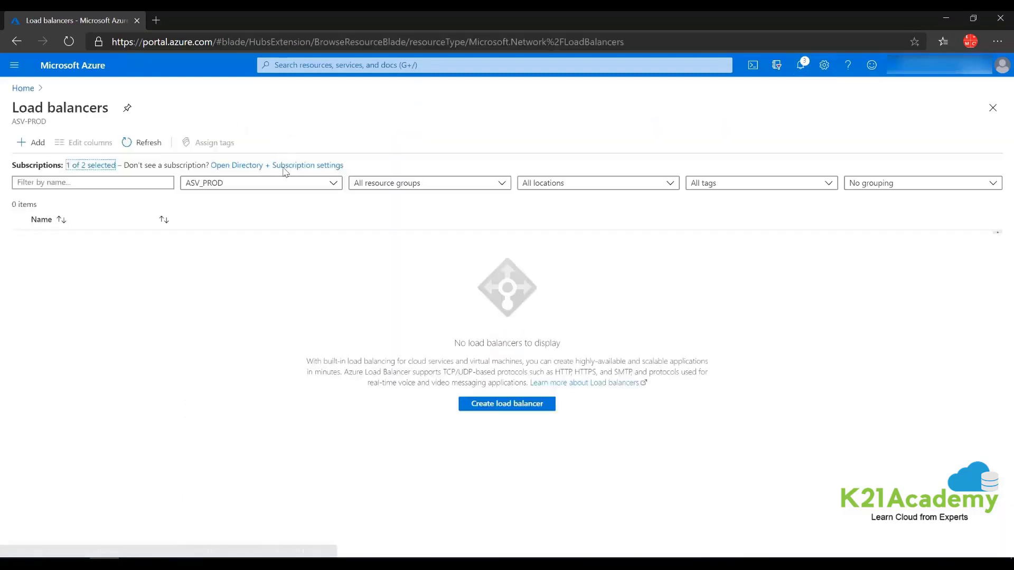
pyautogui.click(40, 142)
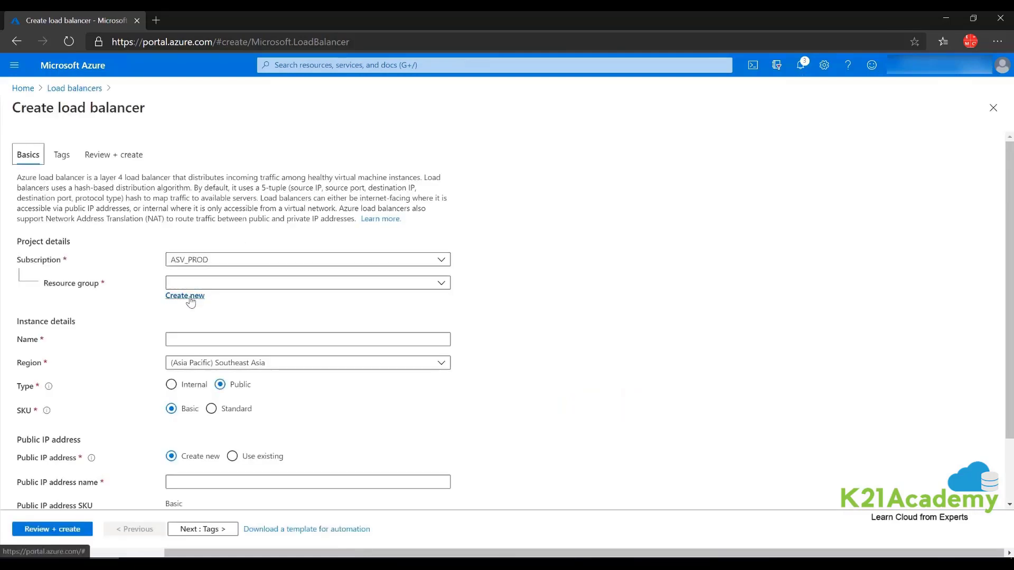
pyautogui.click(189, 296)
pyautogui.write('demo')
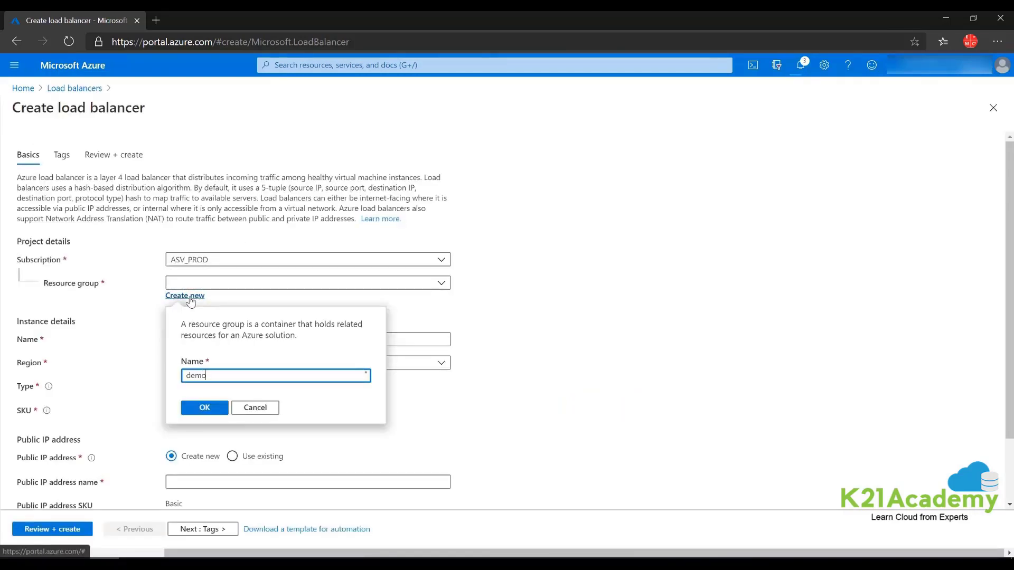
pyautogui.write('-lb')
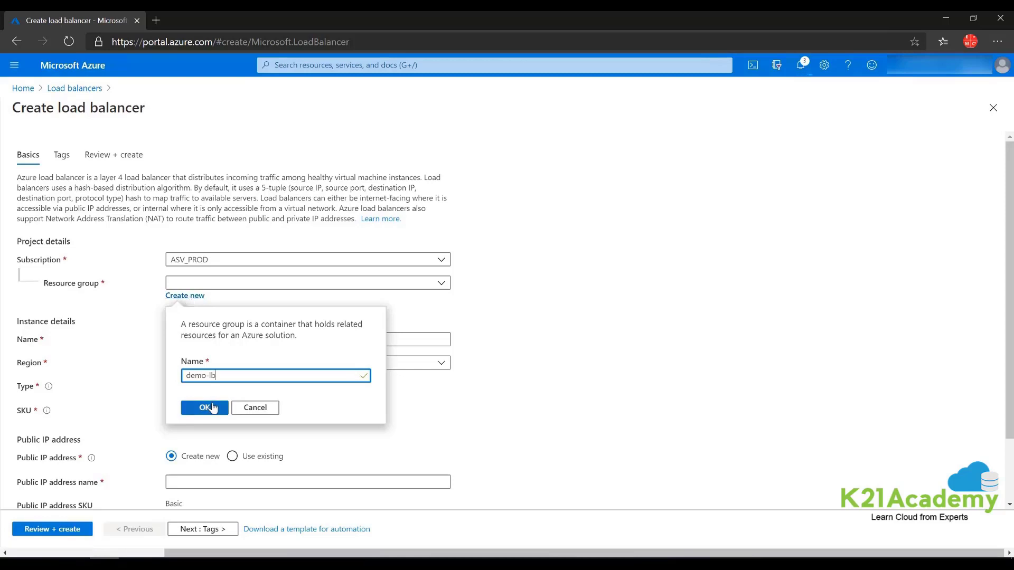
pyautogui.click(204, 408)
pyautogui.click(182, 344)
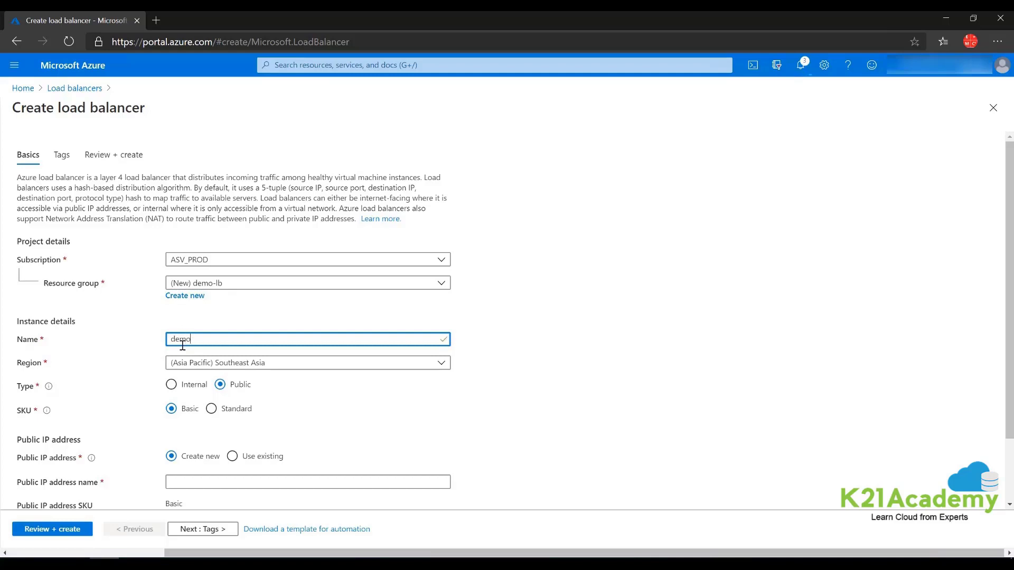
pyautogui.write('demo ')
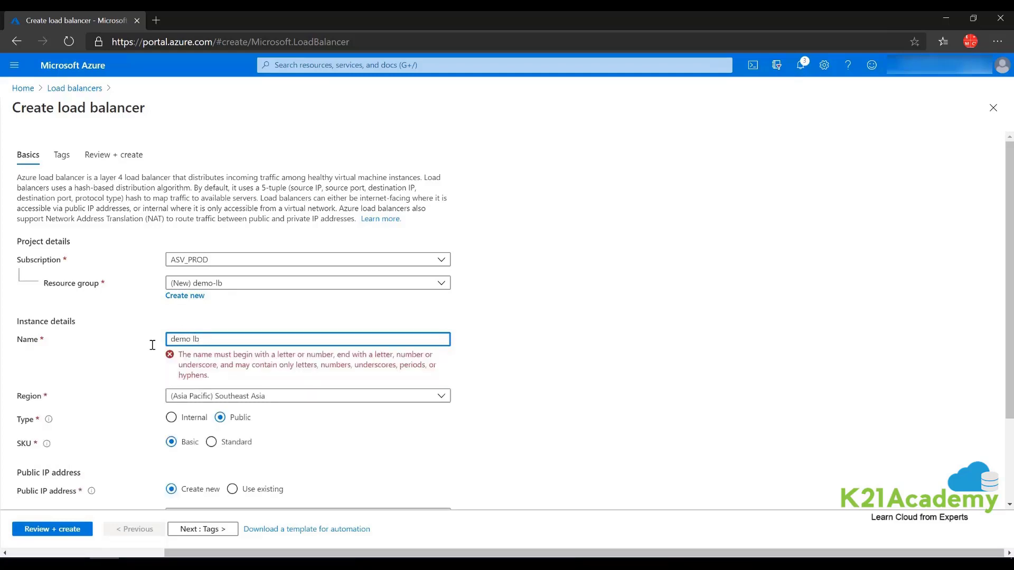
pyautogui.write('lb')
# - Choose the Standard SKU, name the public IP demo-lb-pubip, and set availability zone 1
pyautogui.scroll(-1, 713, 433)
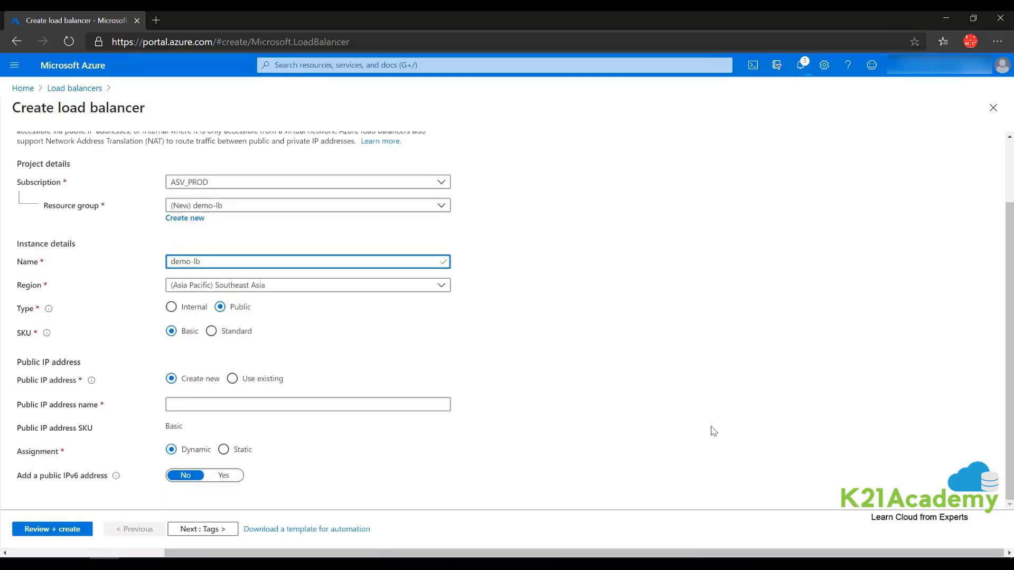
pyautogui.click(212, 331)
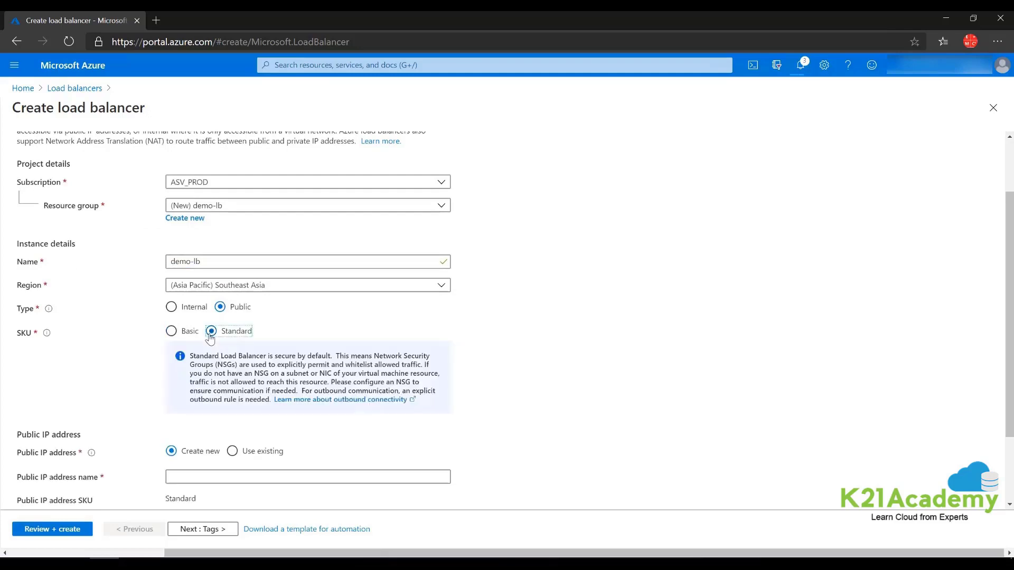
pyautogui.scroll(-2, 216, 338)
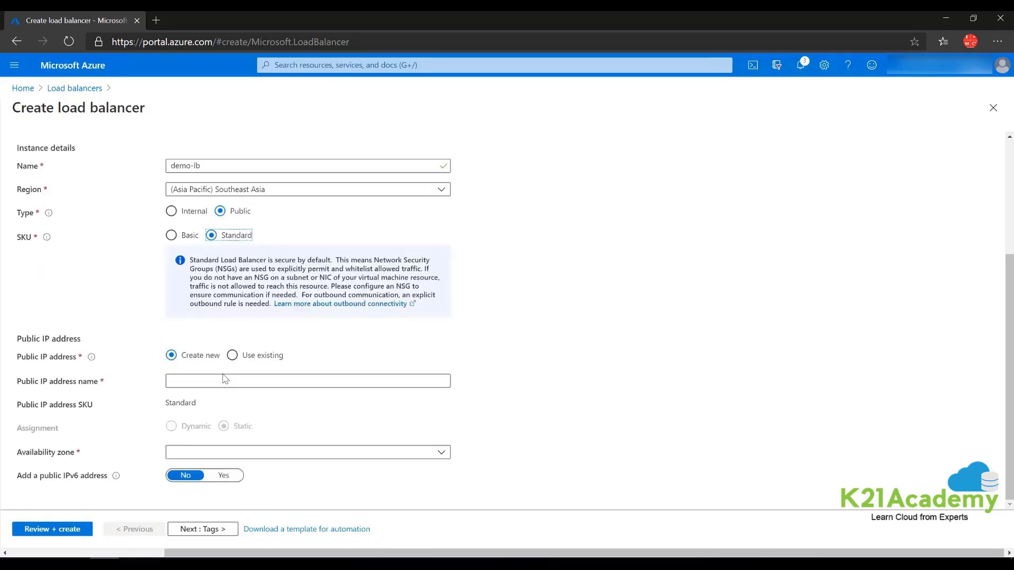
pyautogui.click(229, 456)
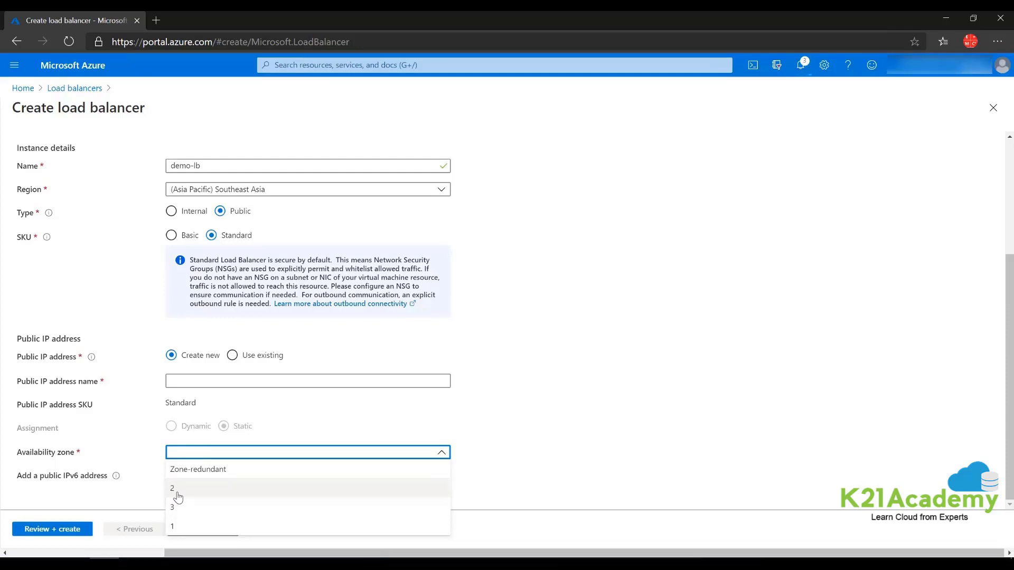
pyautogui.click(637, 291)
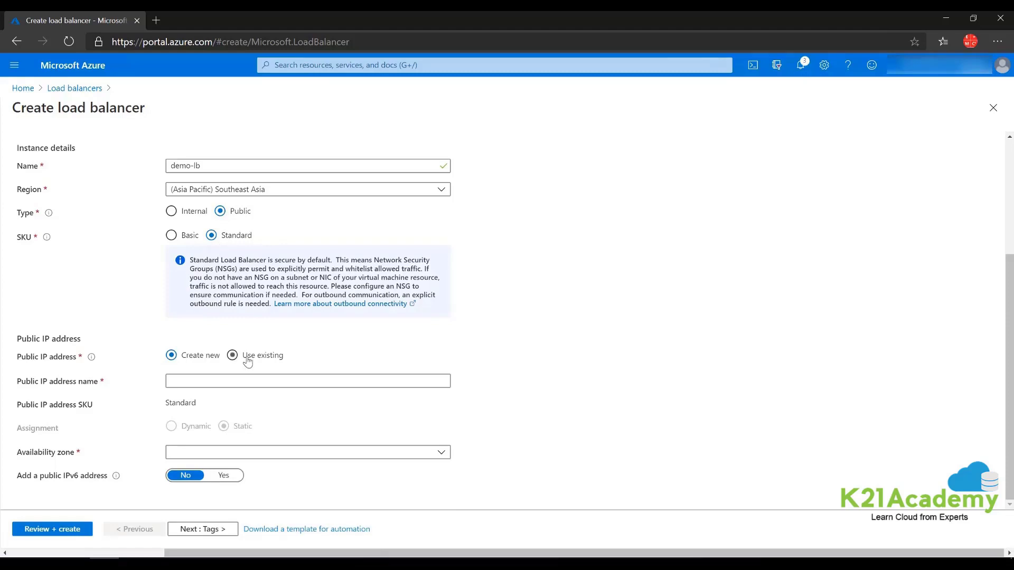
pyautogui.click(218, 377)
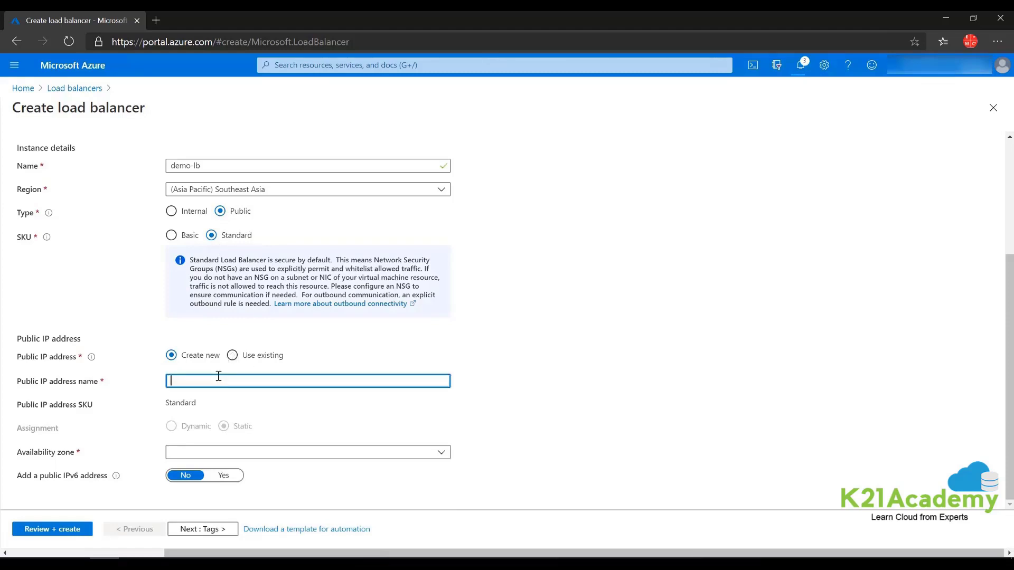
pyautogui.write('deomo-')
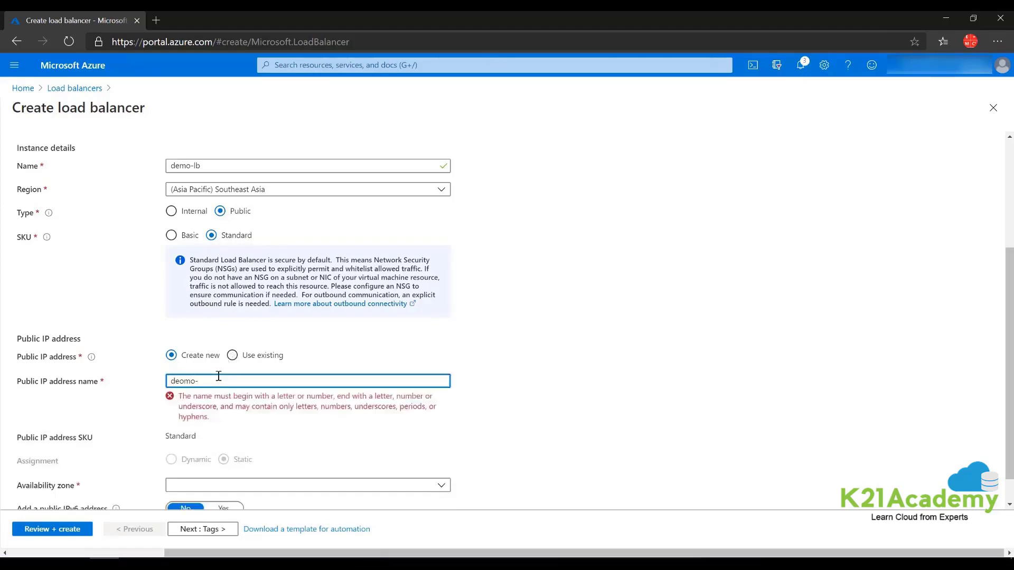
pyautogui.write('mo')
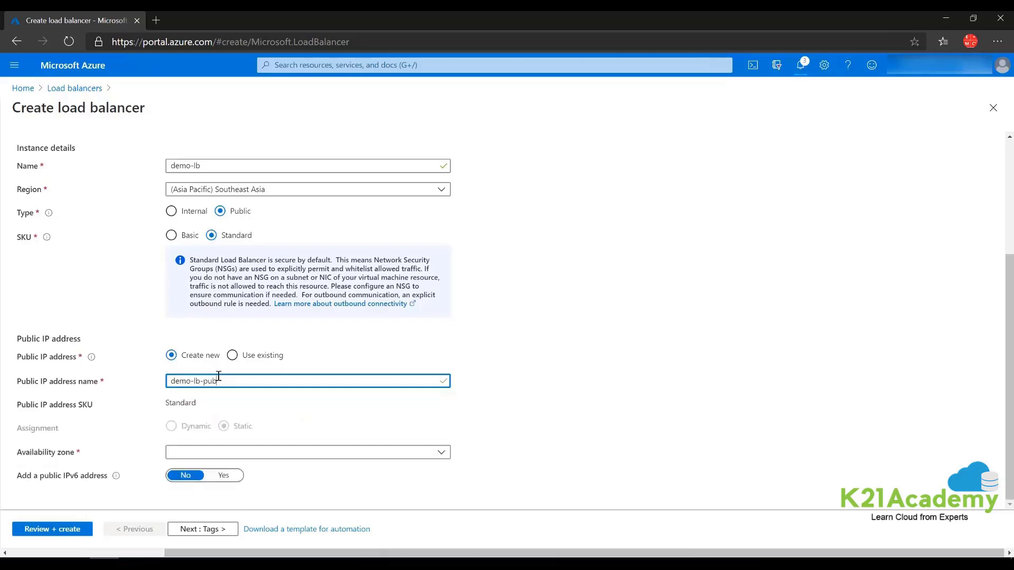
pyautogui.click(623, 364)
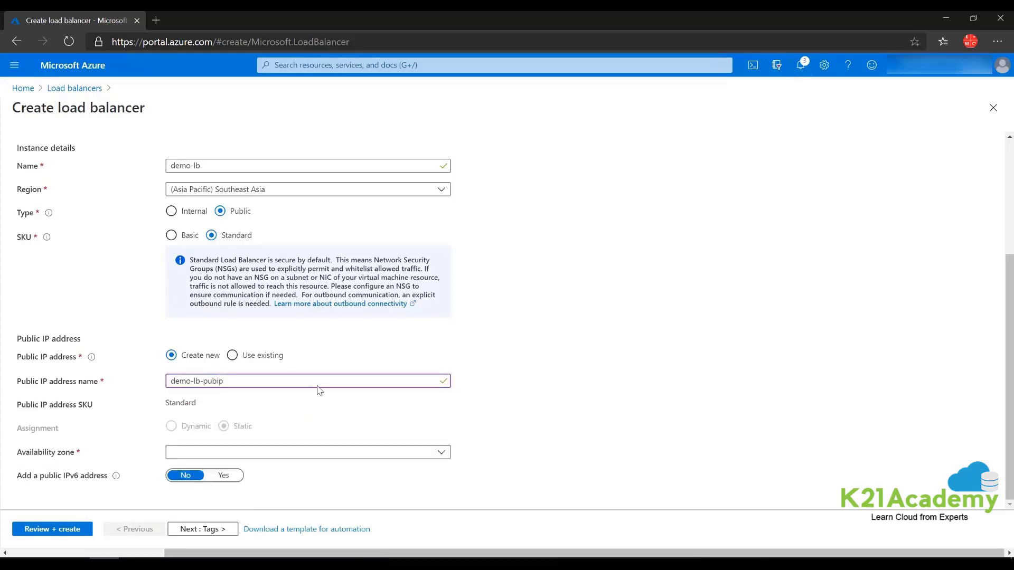
pyautogui.click(182, 452)
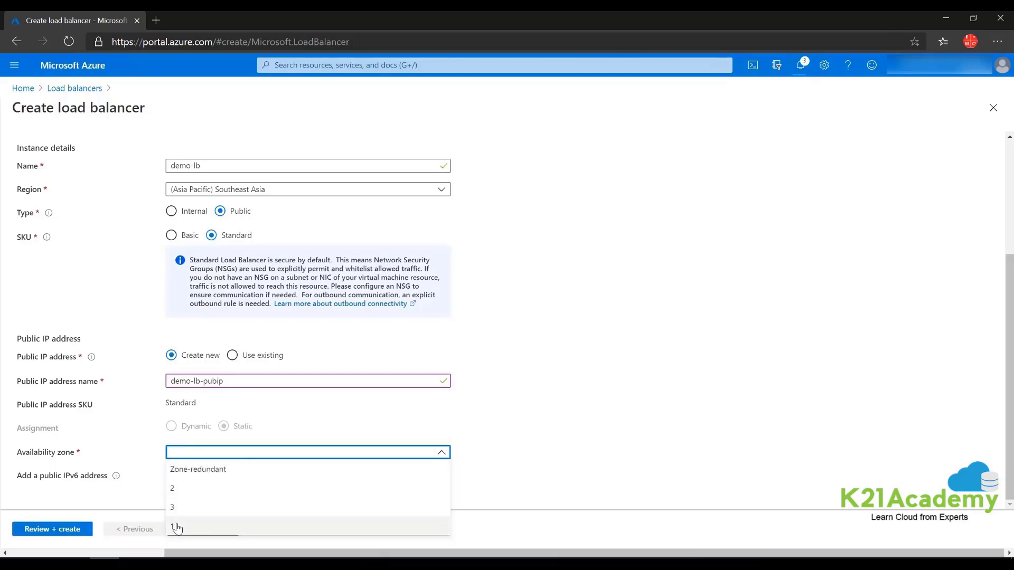
pyautogui.click(175, 526)
pyautogui.click(652, 421)
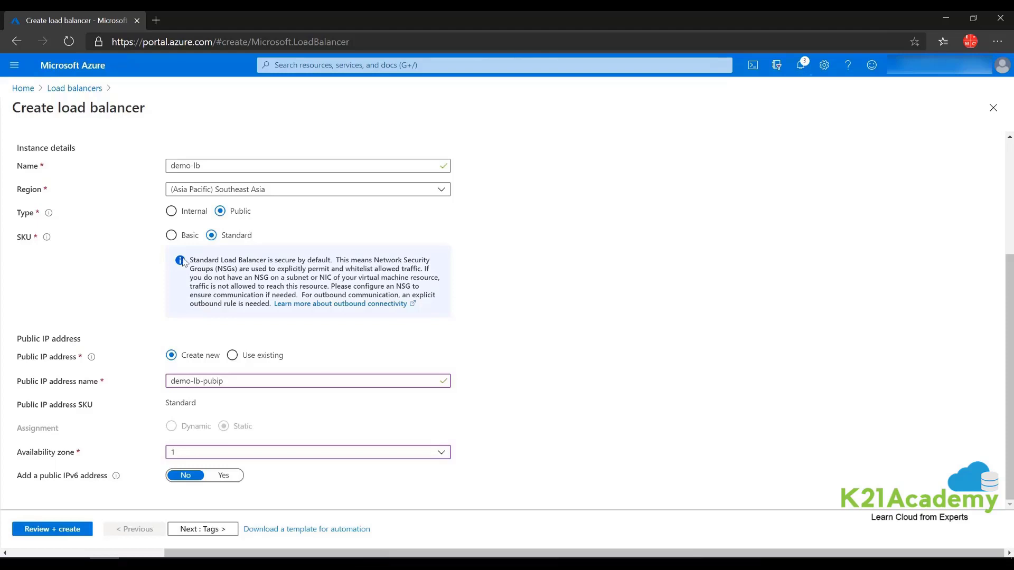
# - Review and create demo-lb, then open its empty Backend pools page after deployment
pyautogui.click(35, 529)
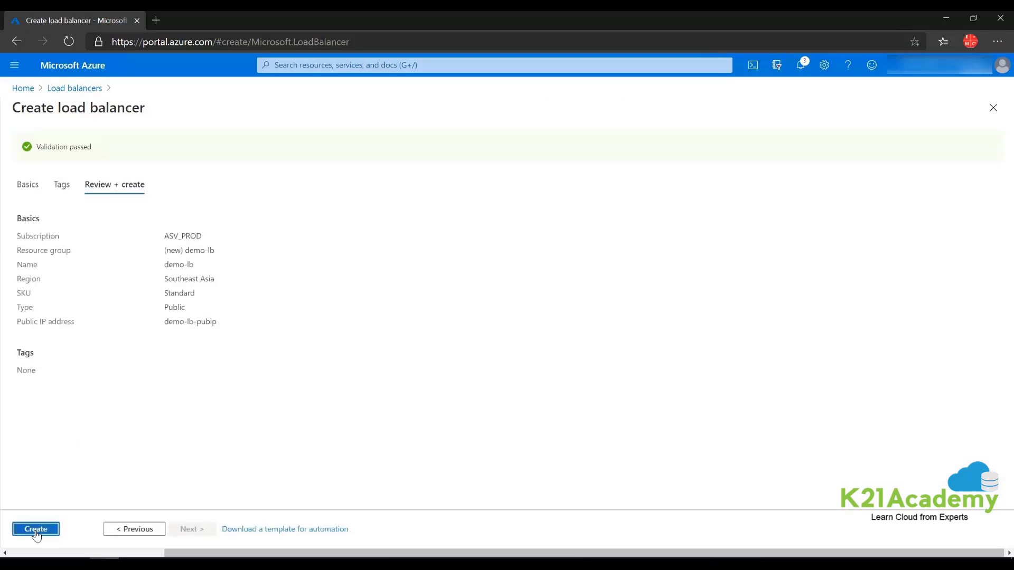
pyautogui.click(36, 530)
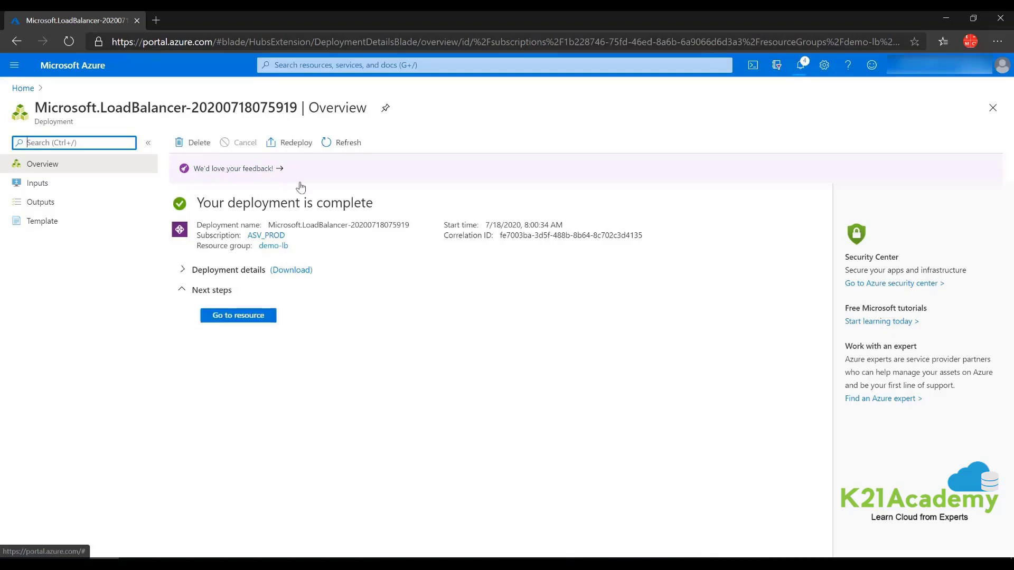
pyautogui.click(237, 317)
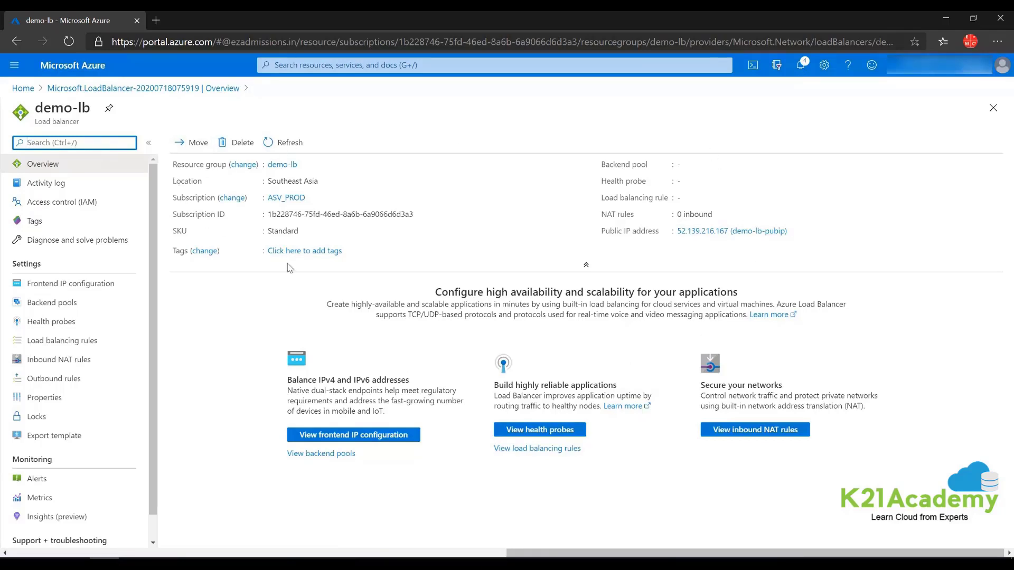
pyautogui.click(61, 305)
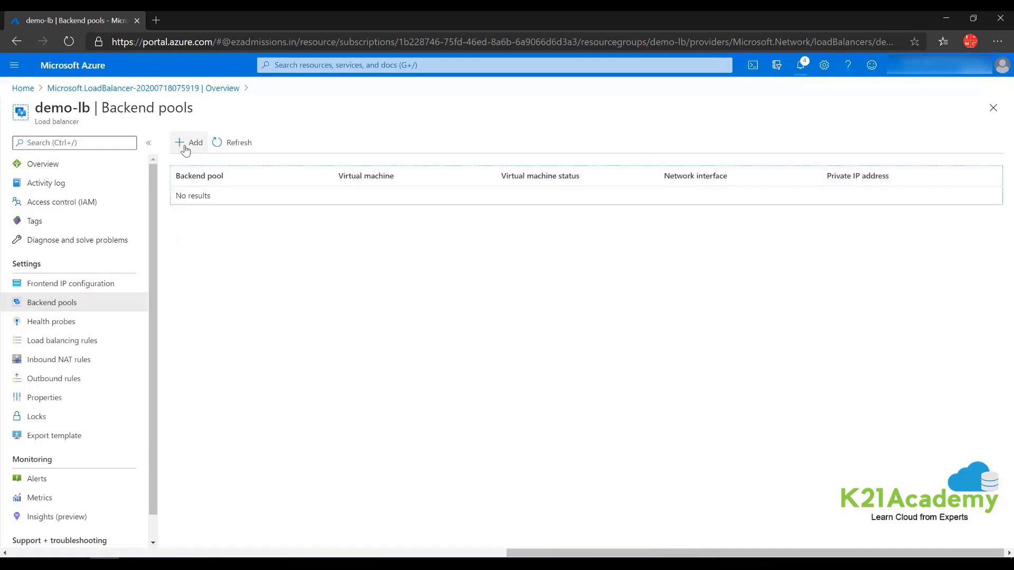
# - Add a backend pool named demo-lb-backend, then go to the Health probes list
pyautogui.click(185, 148)
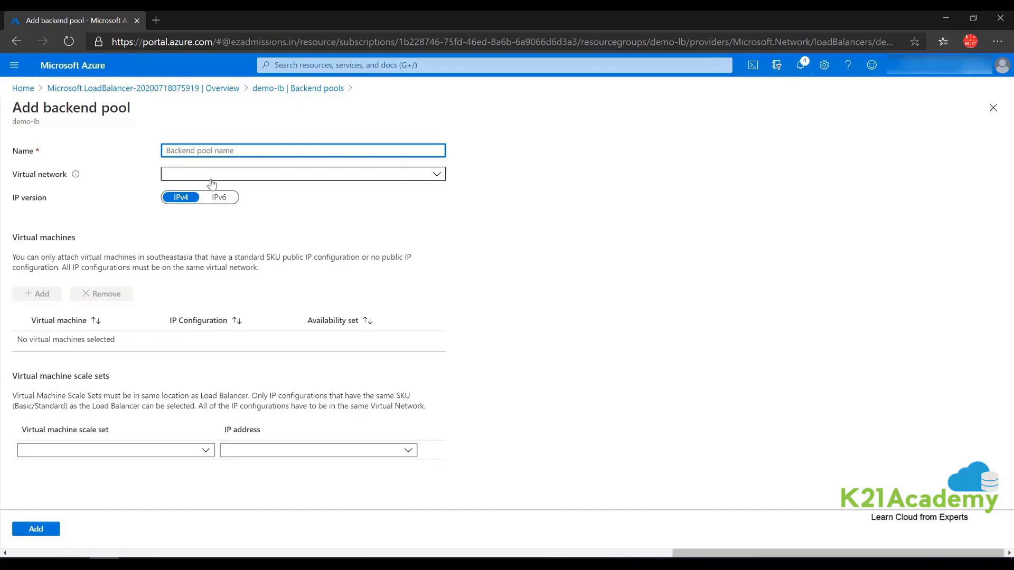
pyautogui.click(196, 151)
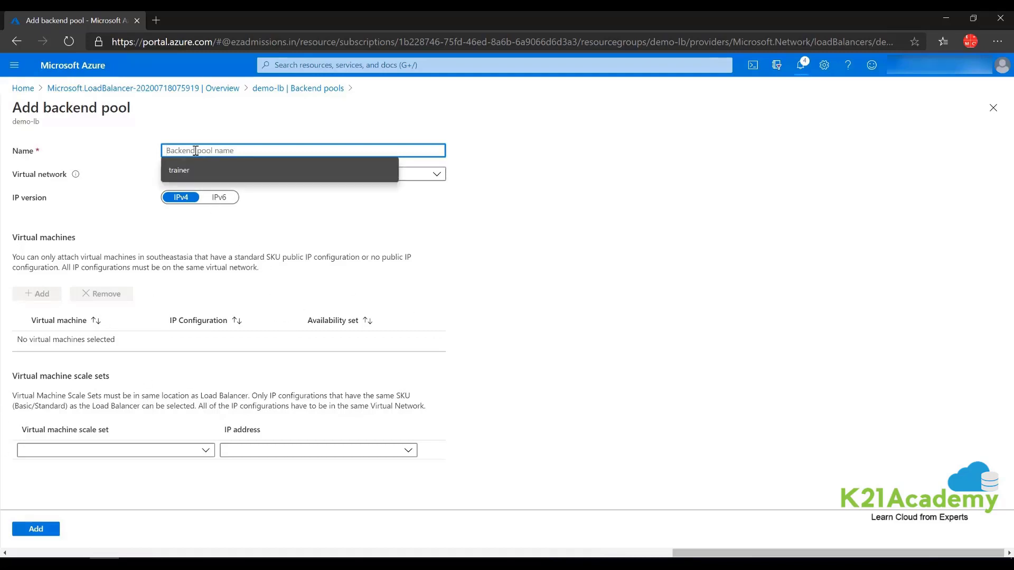
pyautogui.write('demo-lb')
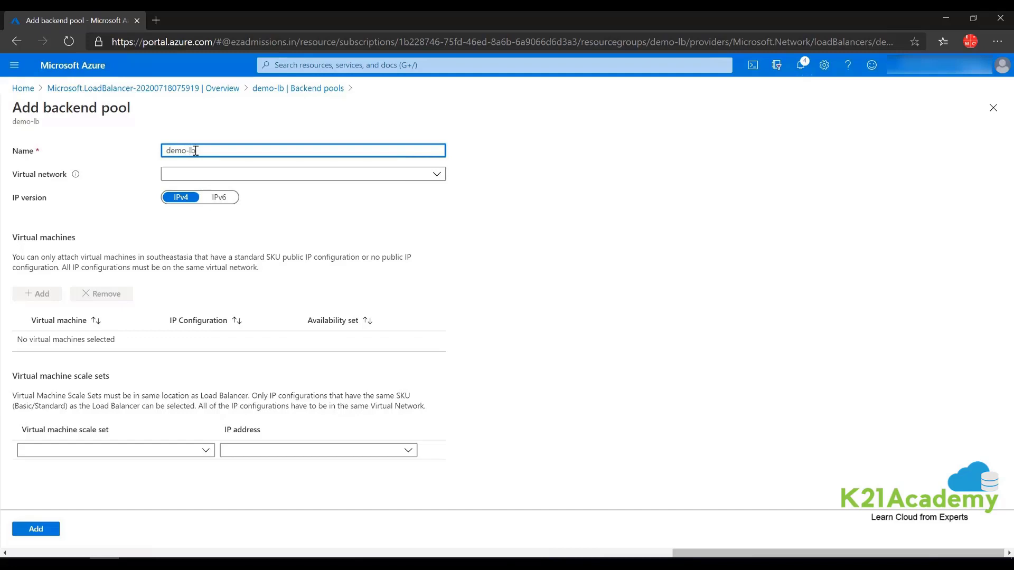
pyautogui.write('-backend')
pyautogui.click(46, 530)
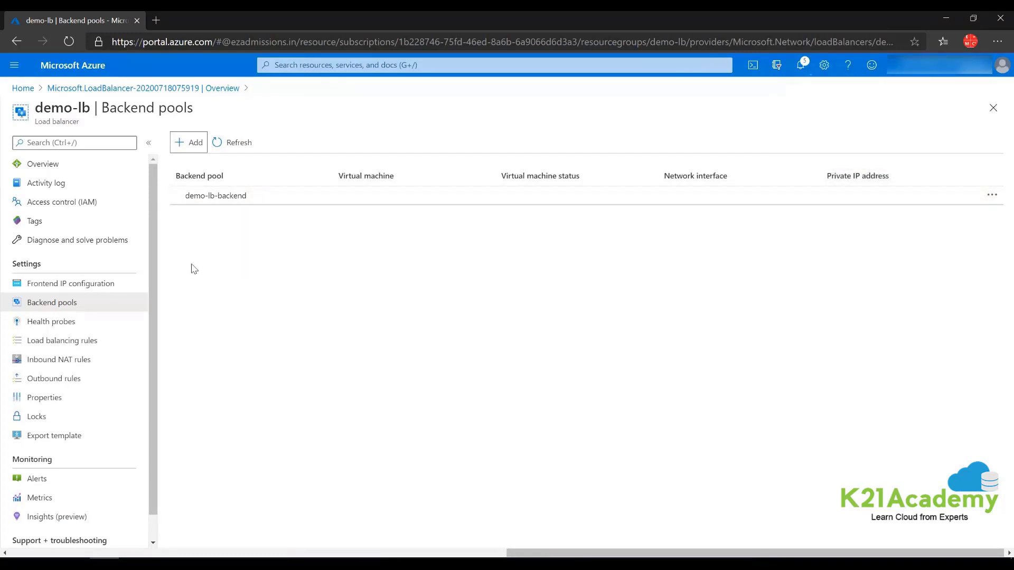
pyautogui.click(57, 323)
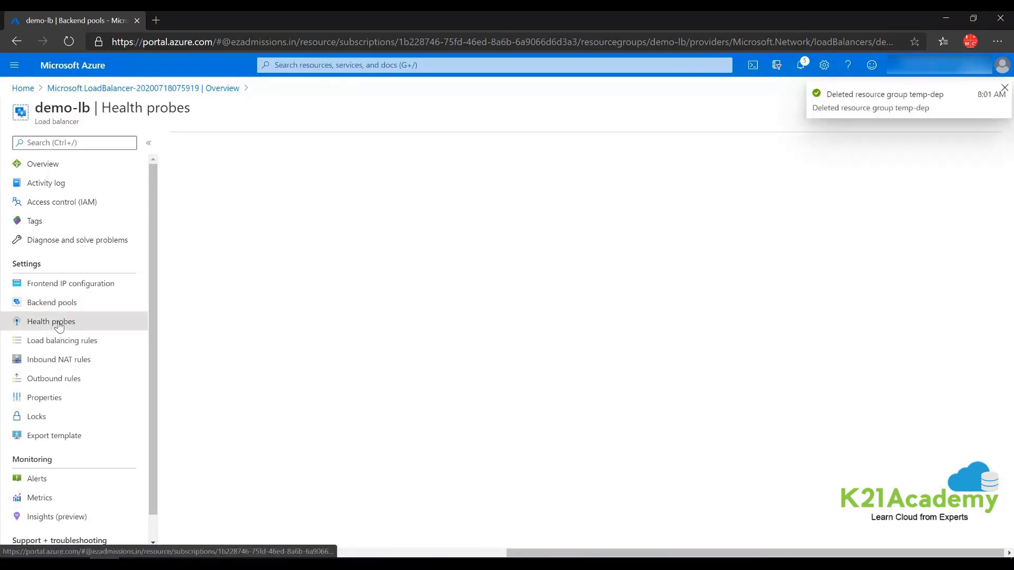
# - Add health probe demo-lb-hp: TCP port 80, 5-second interval, unhealthy threshold 2
pyautogui.click(191, 142)
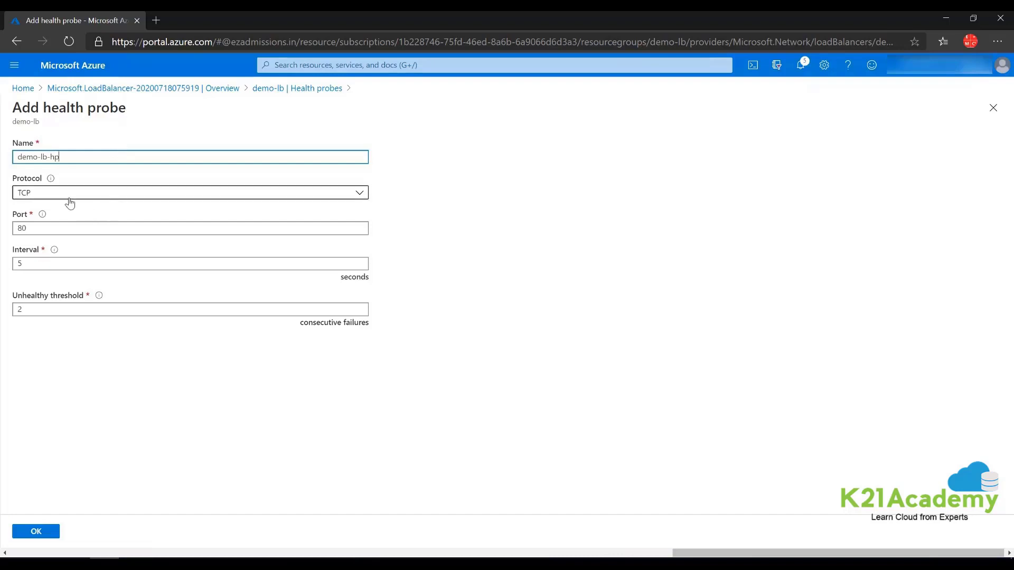
pyautogui.doubleClick(30, 264)
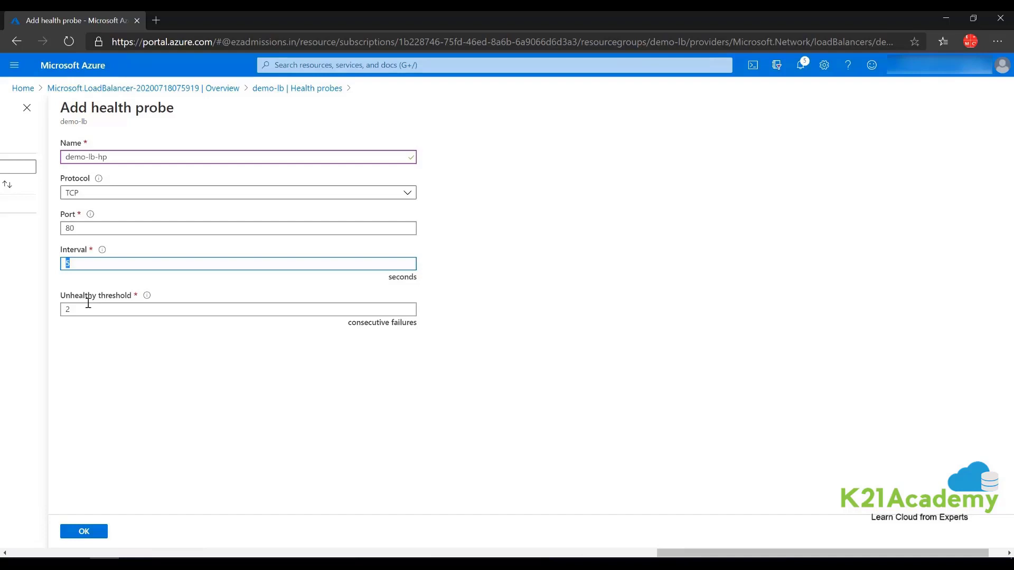
pyautogui.click(82, 280)
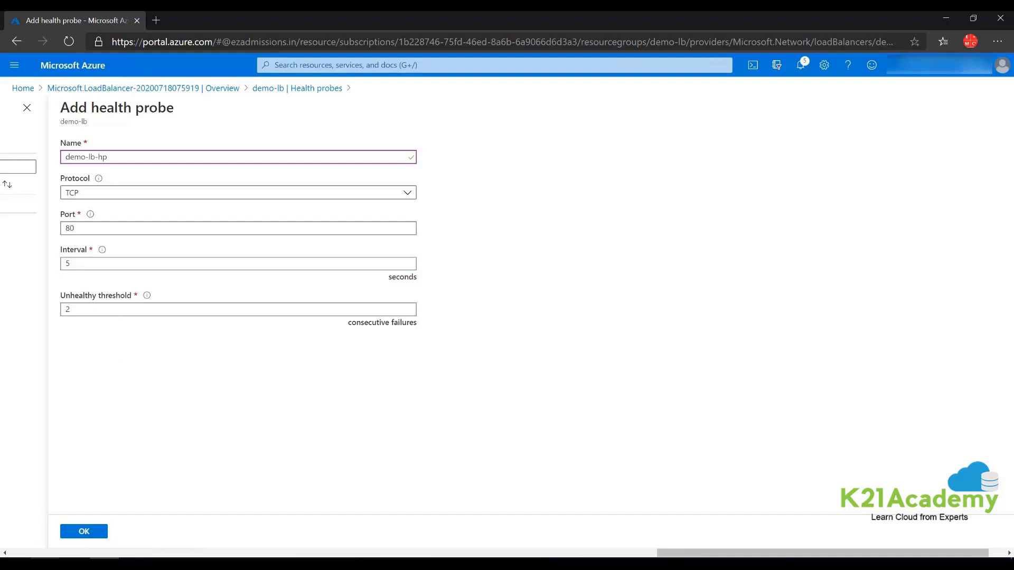
pyautogui.click(85, 533)
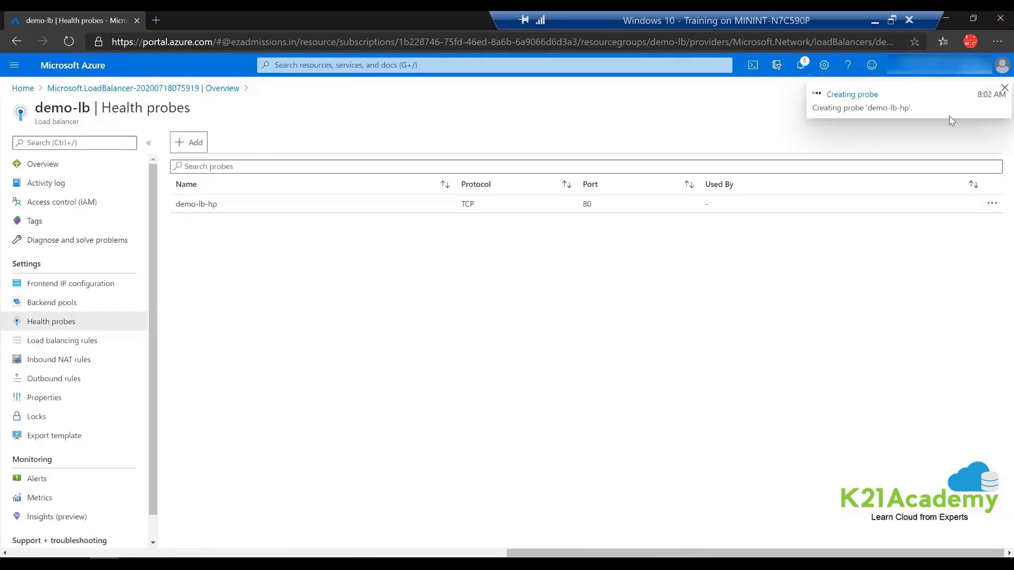
# - Add load balancing rule demo-lb-web-rule for TCP 80 using demo-lb-backend and demo-lb-hp, with session persistence None
pyautogui.click(63, 342)
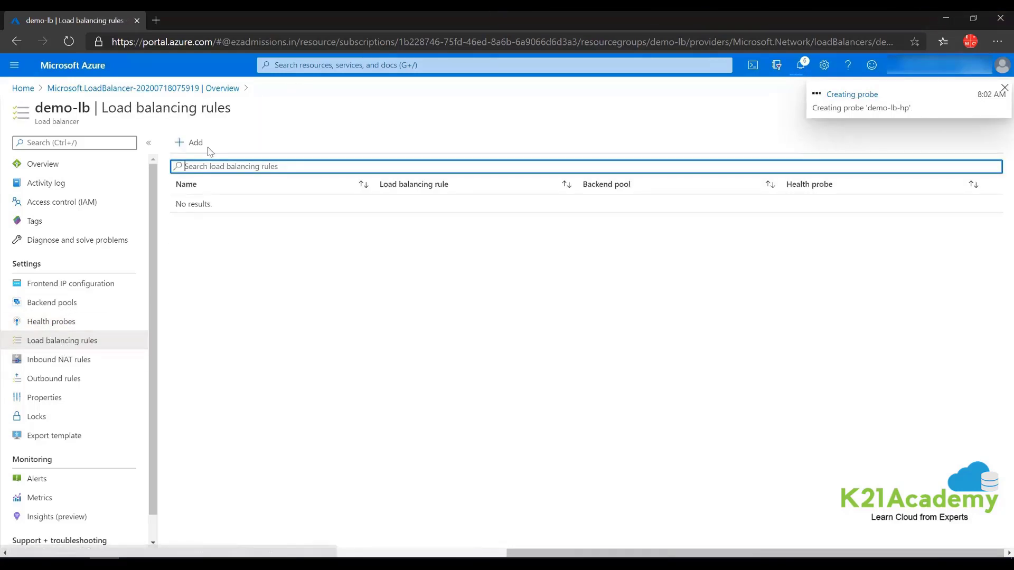
pyautogui.click(200, 146)
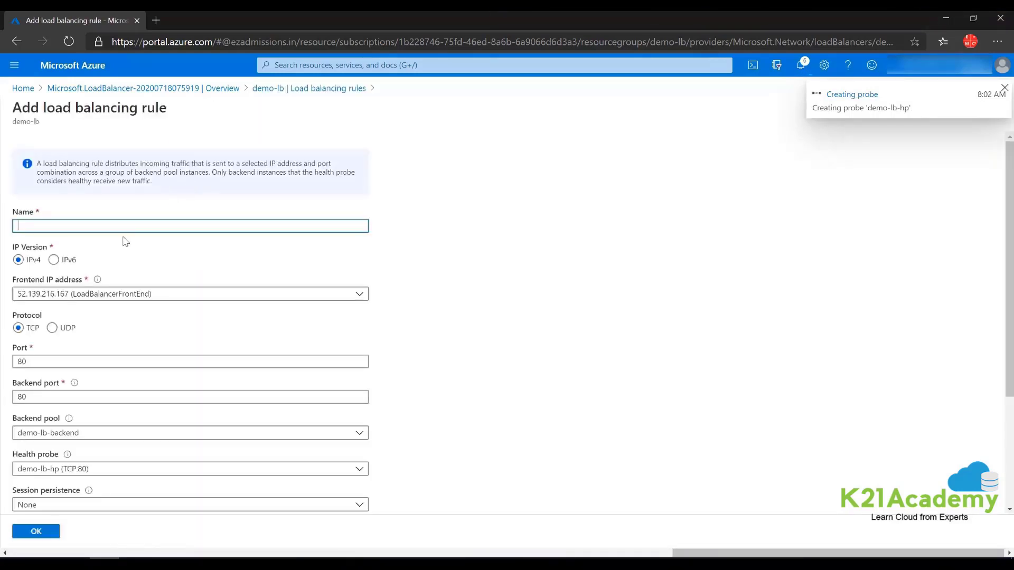
pyautogui.write('demo-lb-web-rule')
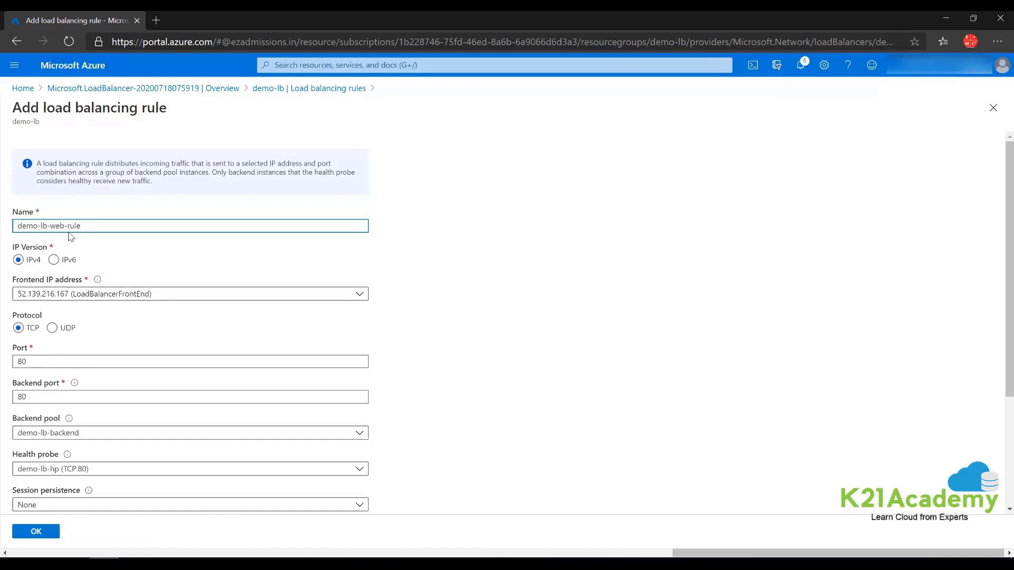
pyautogui.scroll(-1, 63, 325)
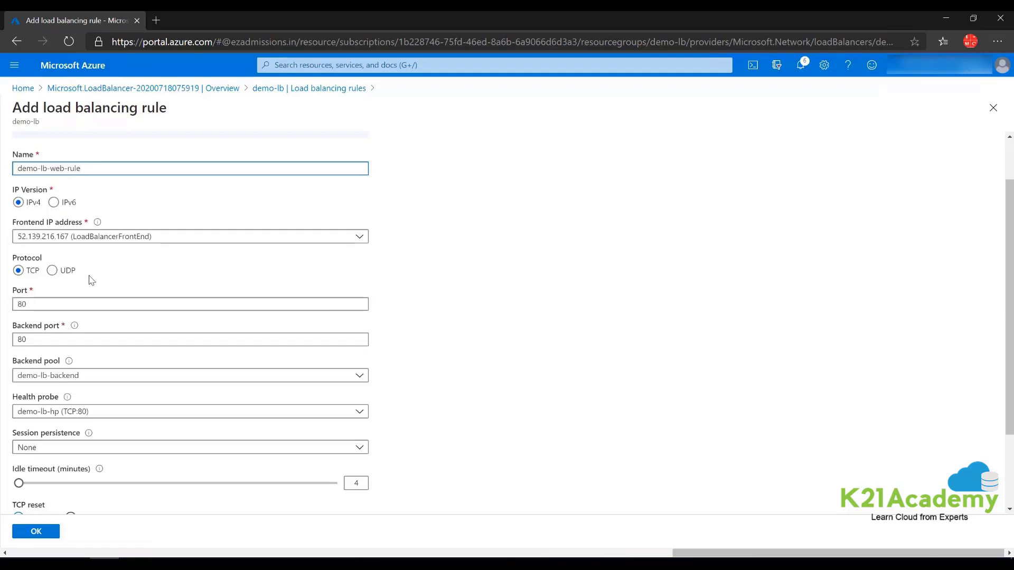
pyautogui.scroll(-1, 101, 268)
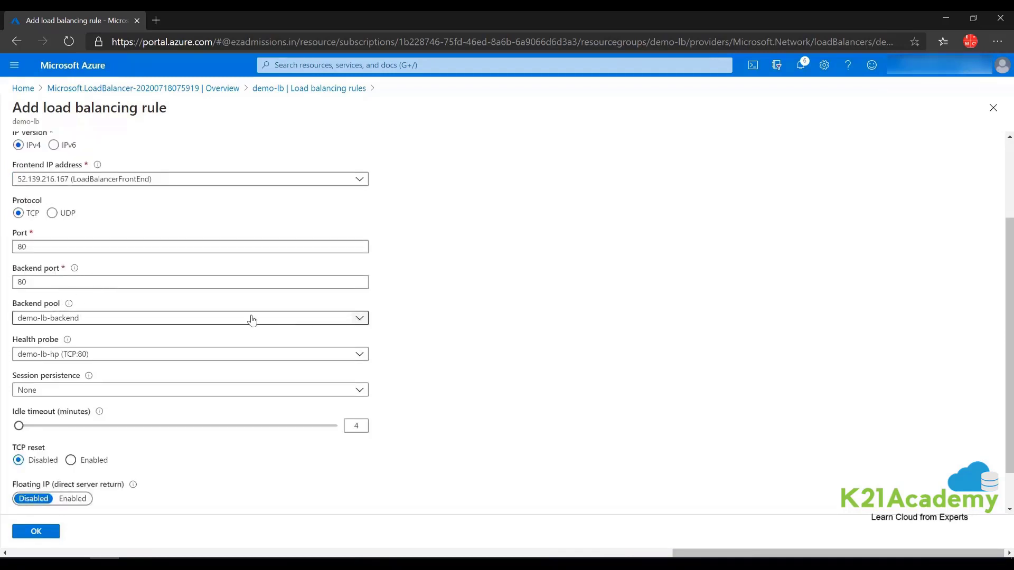
pyautogui.click(84, 319)
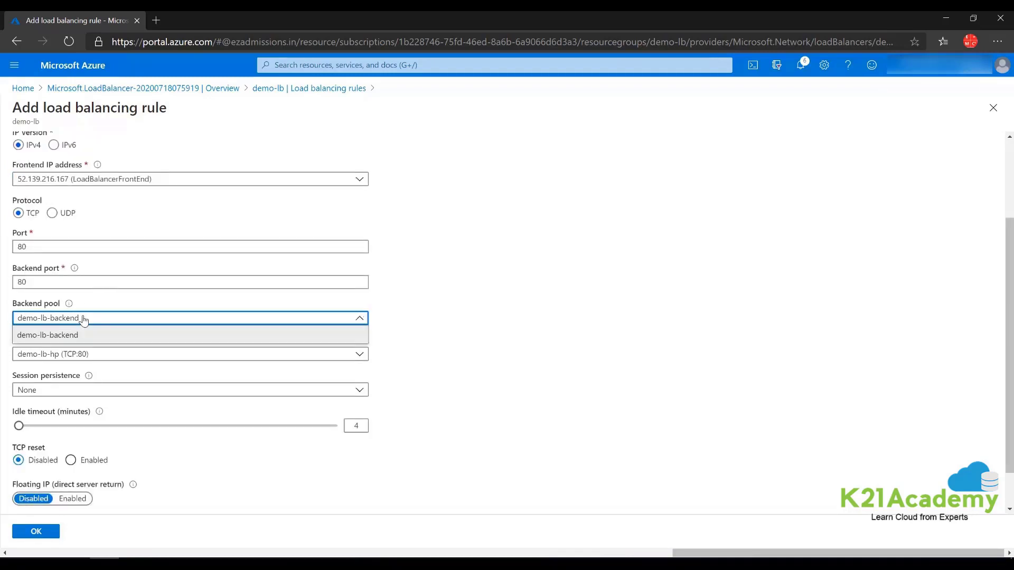
pyautogui.click(50, 338)
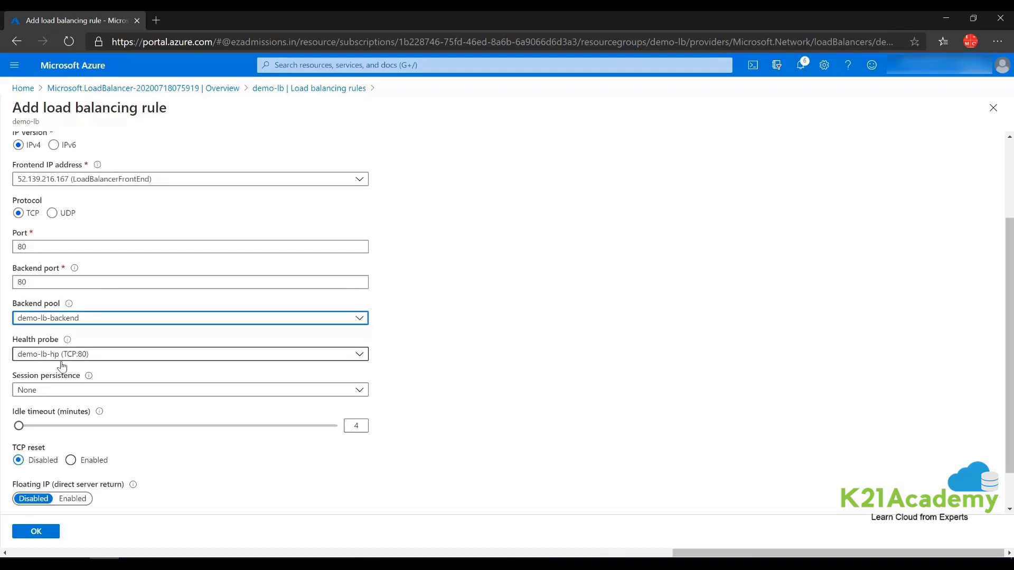
pyautogui.click(47, 391)
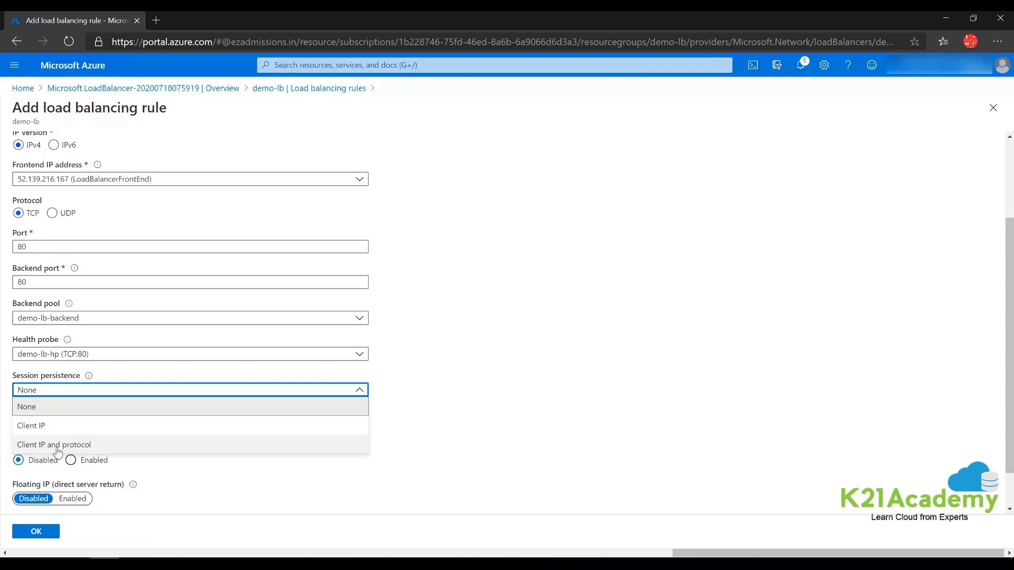
pyautogui.click(163, 481)
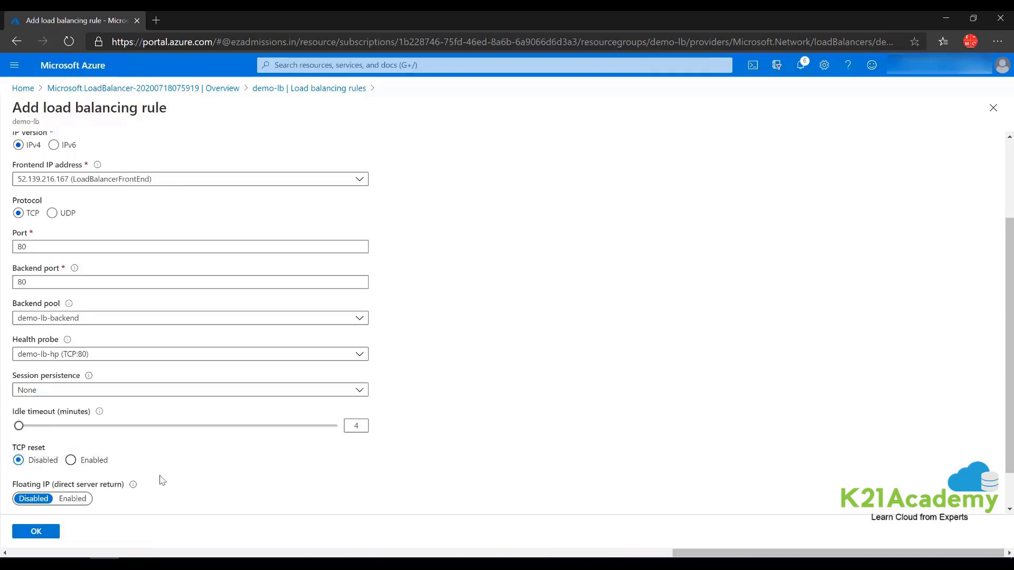
pyautogui.scroll(-2, 141, 412)
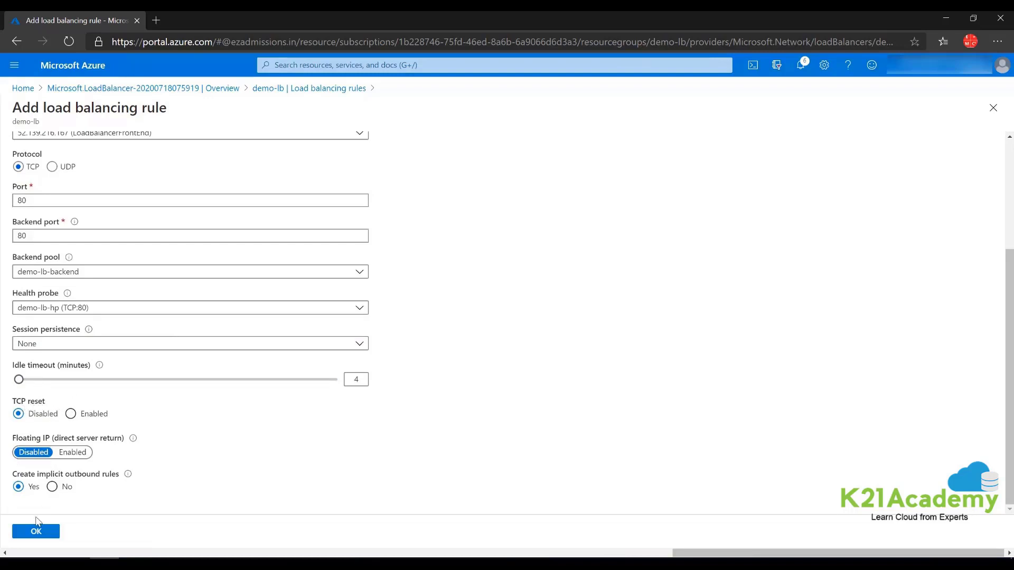
pyautogui.click(36, 533)
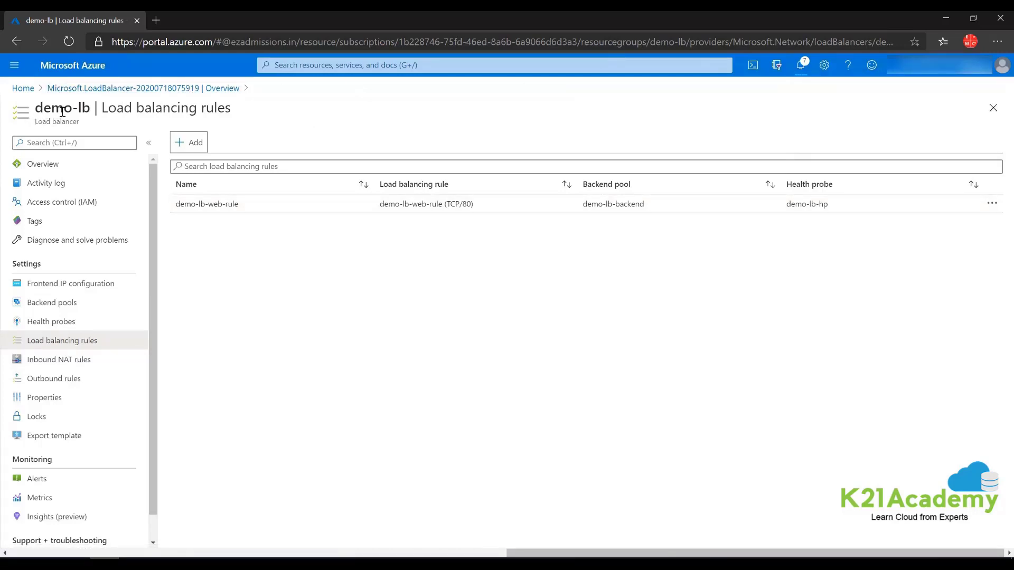
# - Start creating a new virtual machine from the Virtual machines list
pyautogui.click(15, 65)
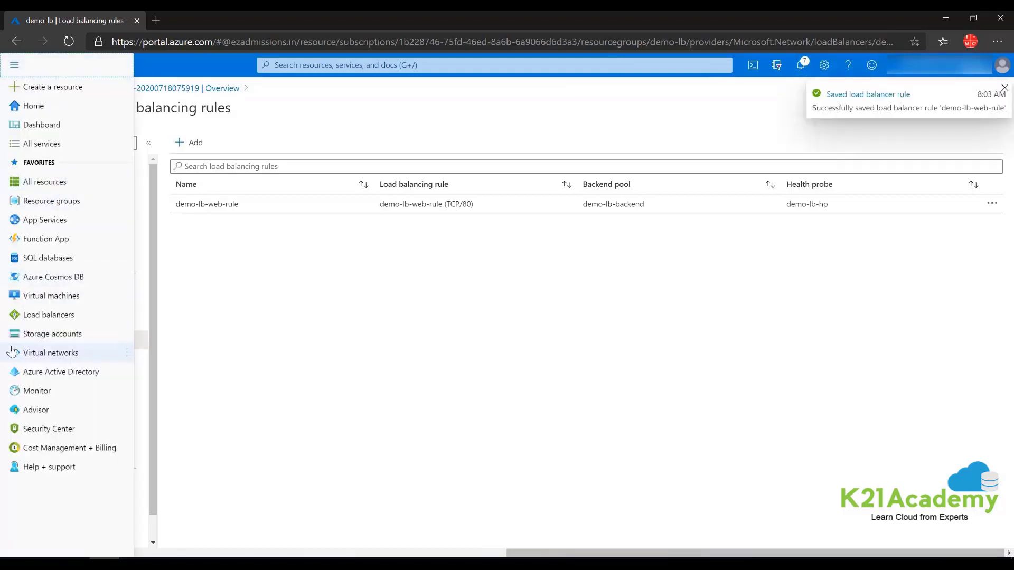
pyautogui.click(58, 299)
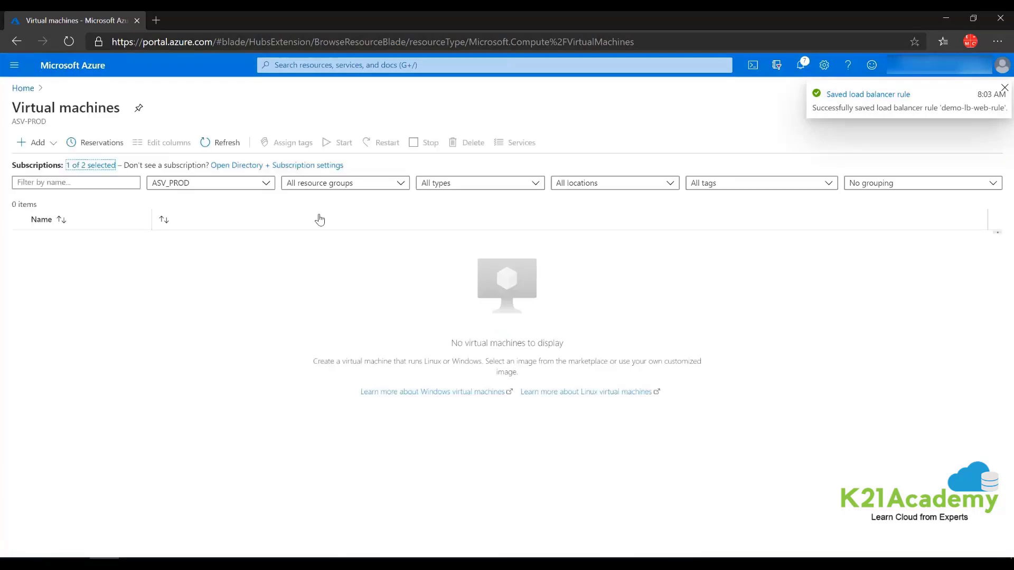
pyautogui.click(24, 144)
pyautogui.click(40, 164)
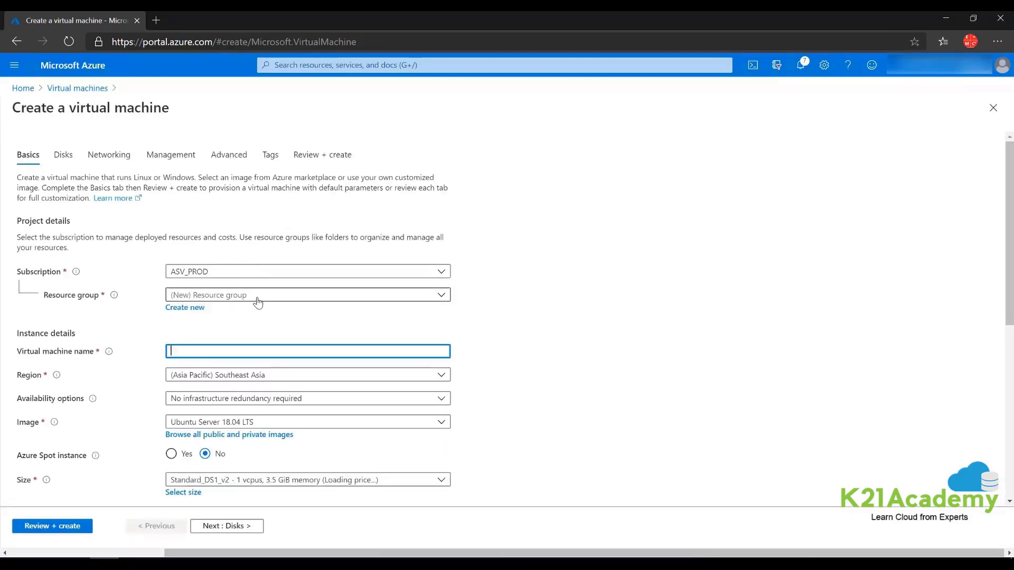
# - Place the new VM in the demo-lb resource group and name it vm1
pyautogui.click(257, 299)
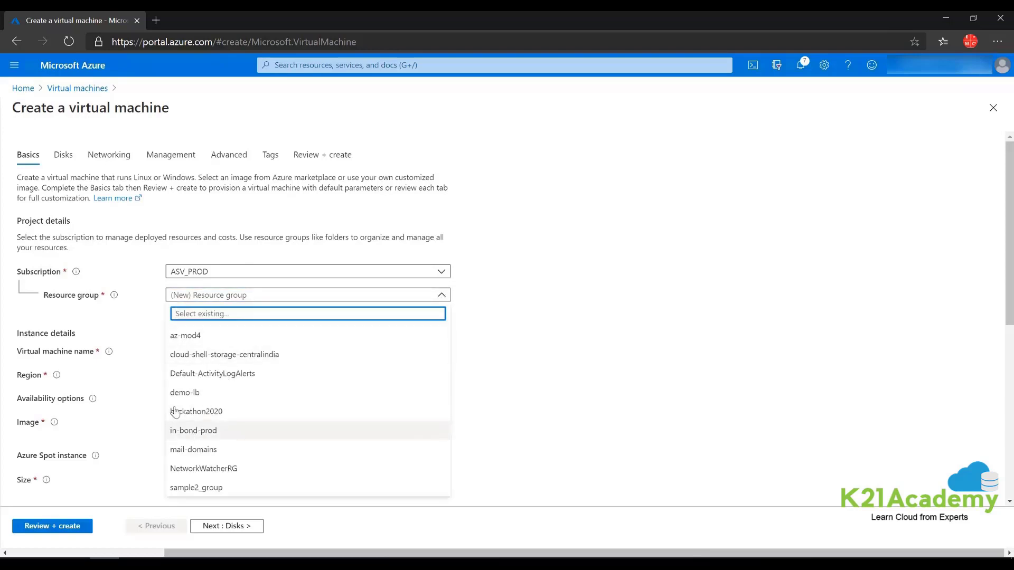
pyautogui.click(185, 392)
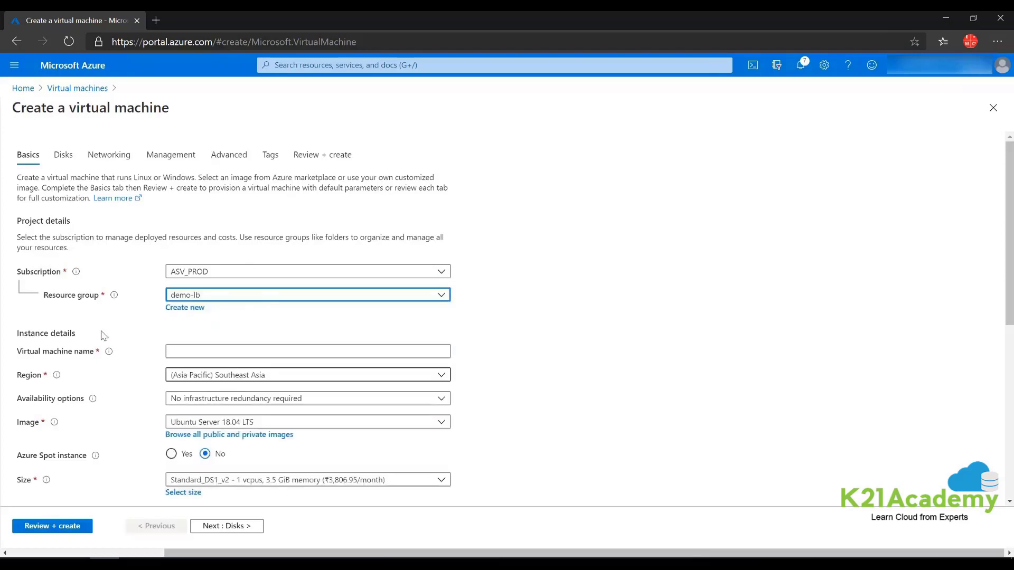
pyautogui.click(182, 351)
pyautogui.write('vm1')
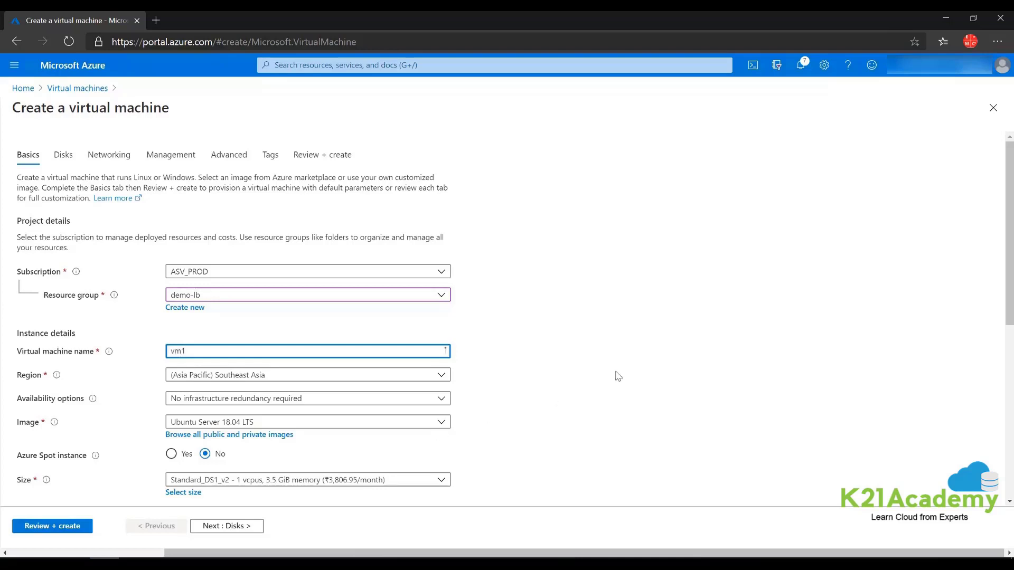
pyautogui.click(648, 382)
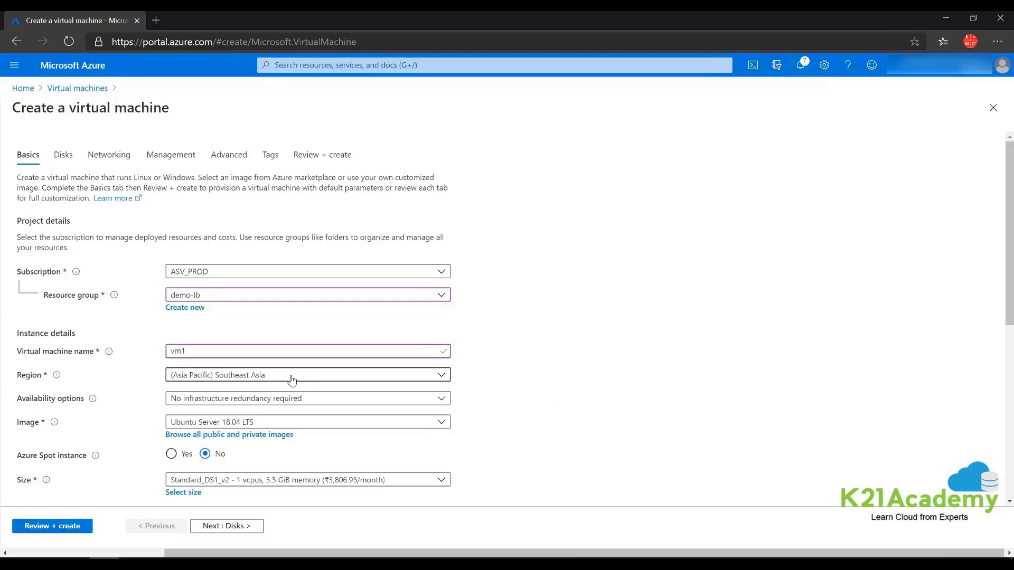
# - Deploy vm1 into availability zone 1
pyautogui.scroll(-1, 293, 380)
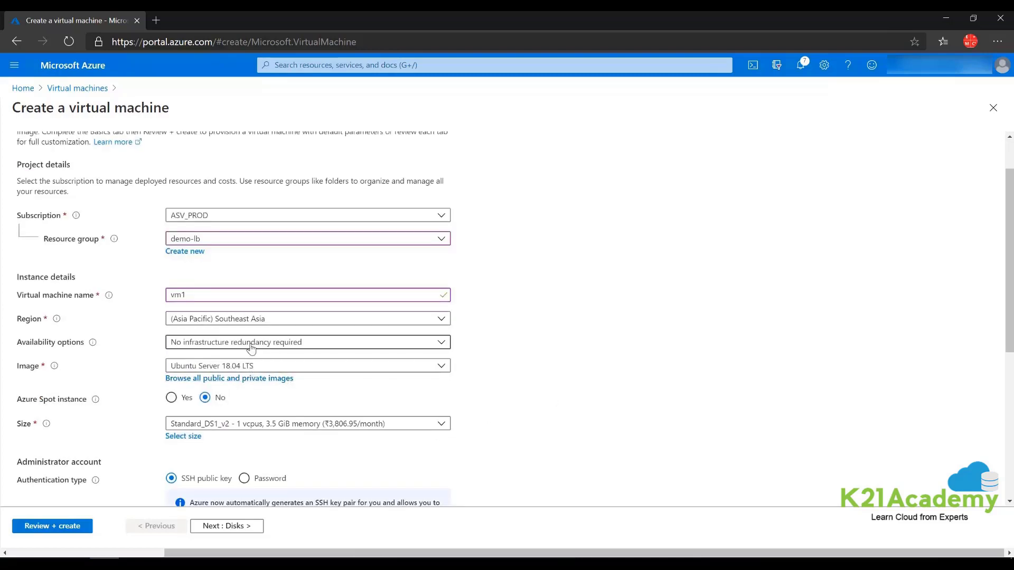
pyautogui.click(250, 348)
pyautogui.click(217, 377)
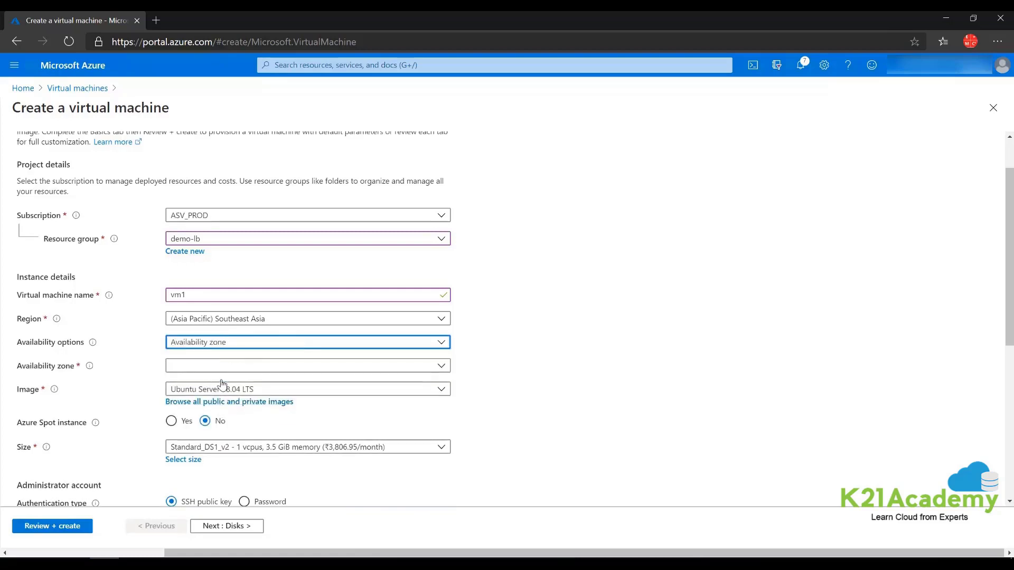
pyautogui.click(216, 369)
pyautogui.click(193, 383)
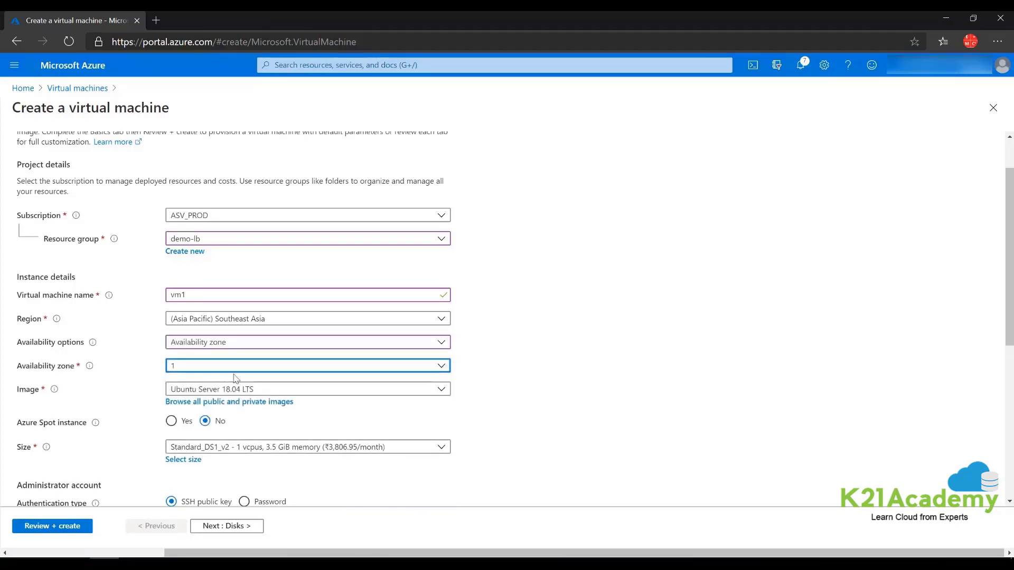
pyautogui.click(519, 384)
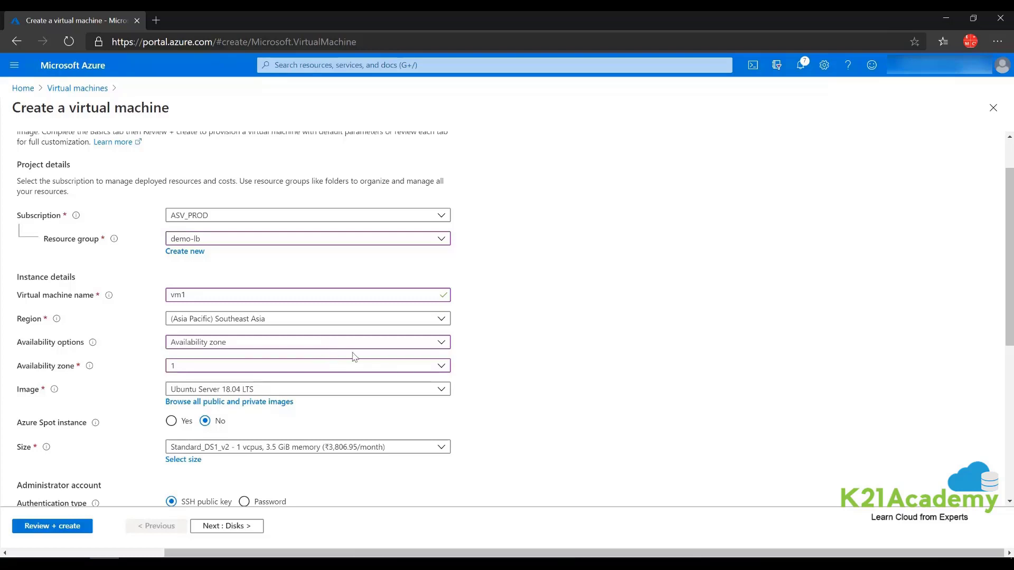
# - Use the Windows Server 2019 Datacenter image with the Standard_B2s size
pyautogui.click(390, 394)
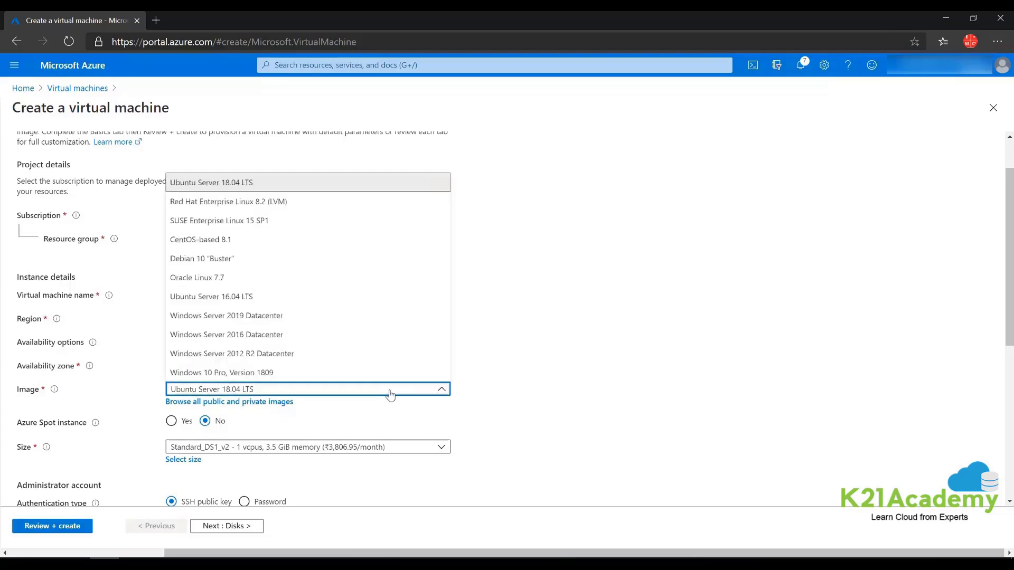
pyautogui.click(231, 319)
pyautogui.scroll(-2, 529, 338)
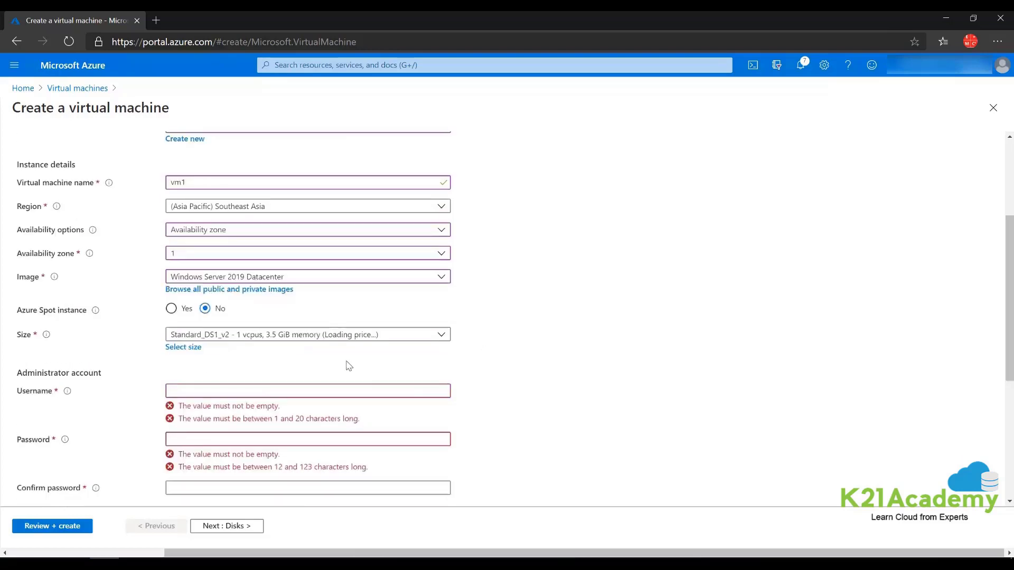
pyautogui.click(275, 337)
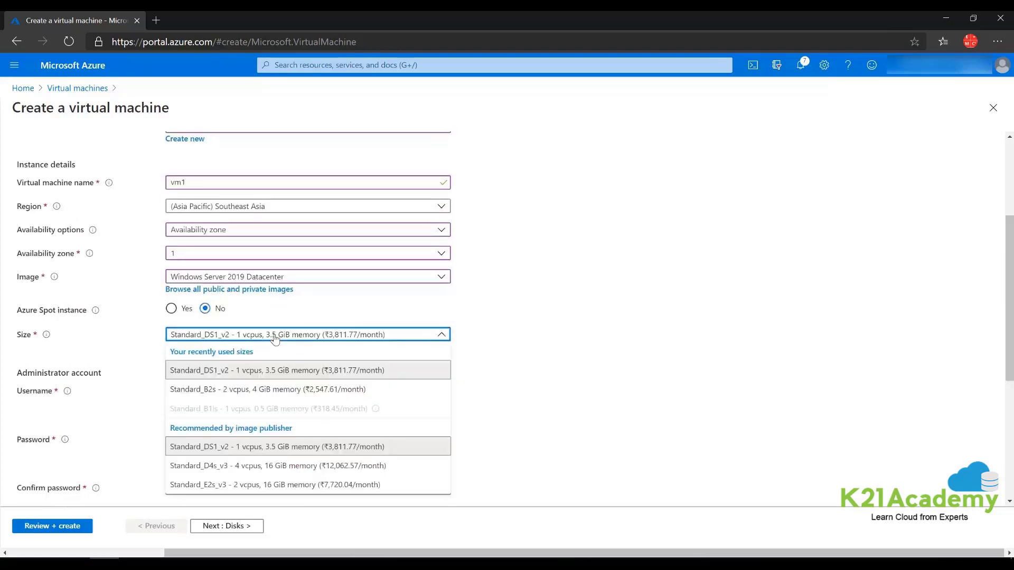
pyautogui.click(274, 390)
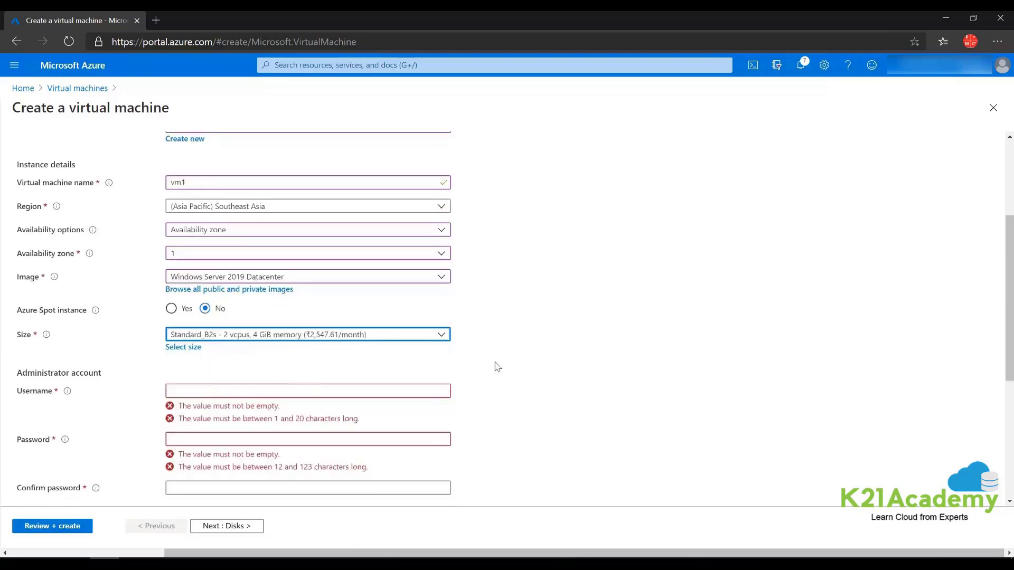
pyautogui.click(653, 321)
# - Enter the administrator username and password, and confirm the password
pyautogui.click(255, 391)
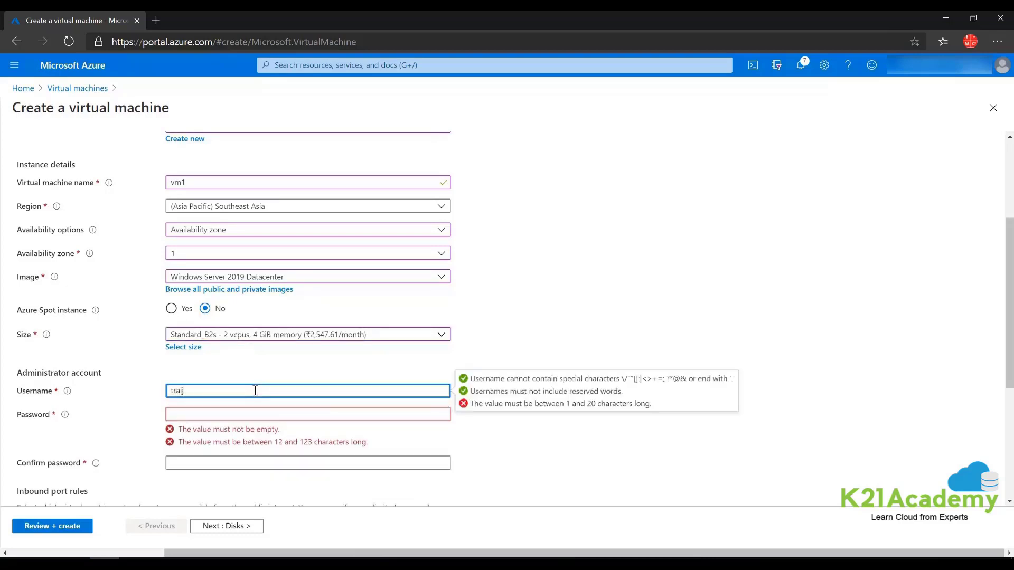
pyautogui.write('trainer')
pyautogui.press('Tab')
pyautogui.write('P')
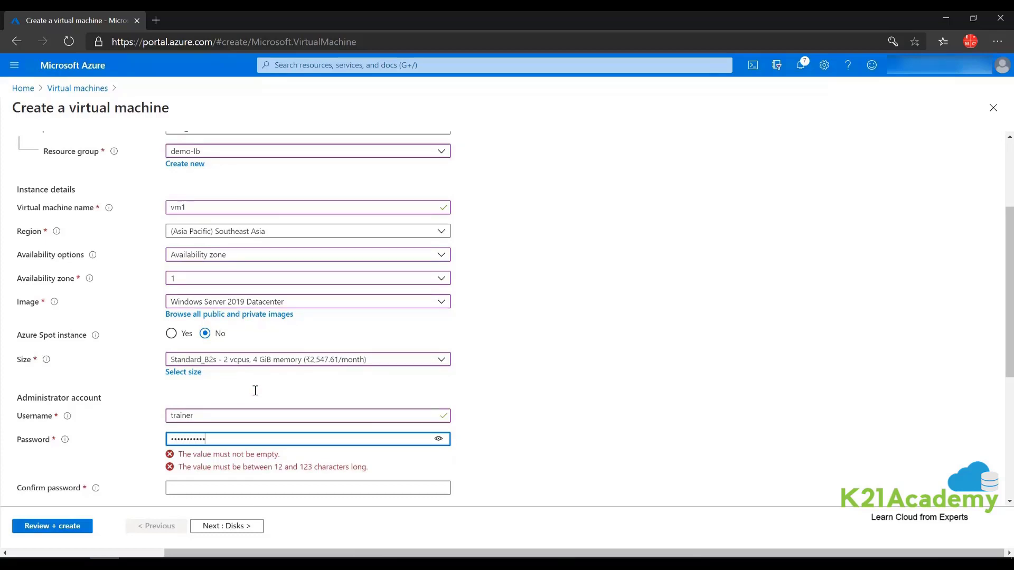
pyautogui.press('Tab')
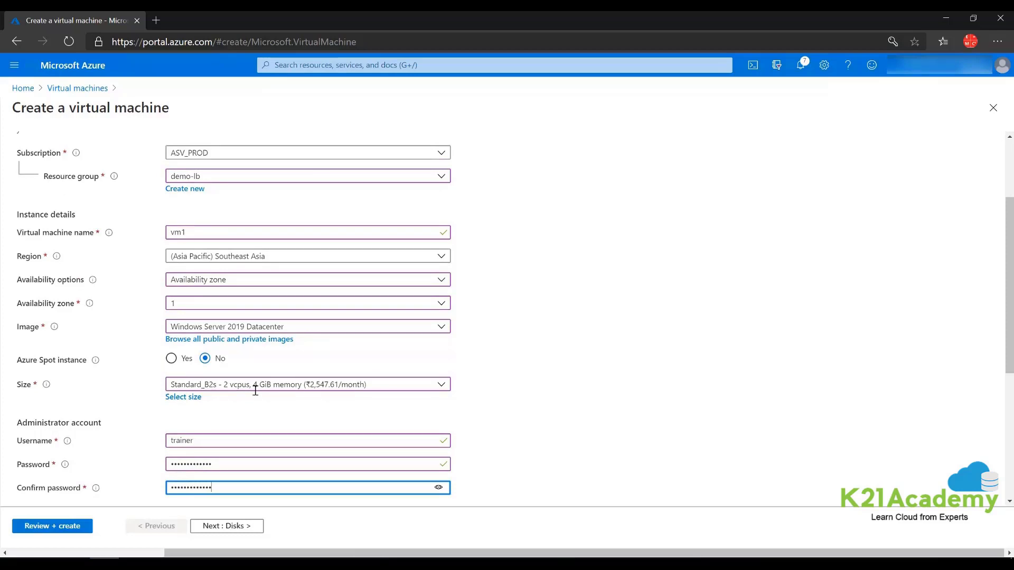
pyautogui.click(785, 263)
# - Allow HTTP (80) inbound alongside RDP and continue to the Disks tab
pyautogui.scroll(-5, 387, 280)
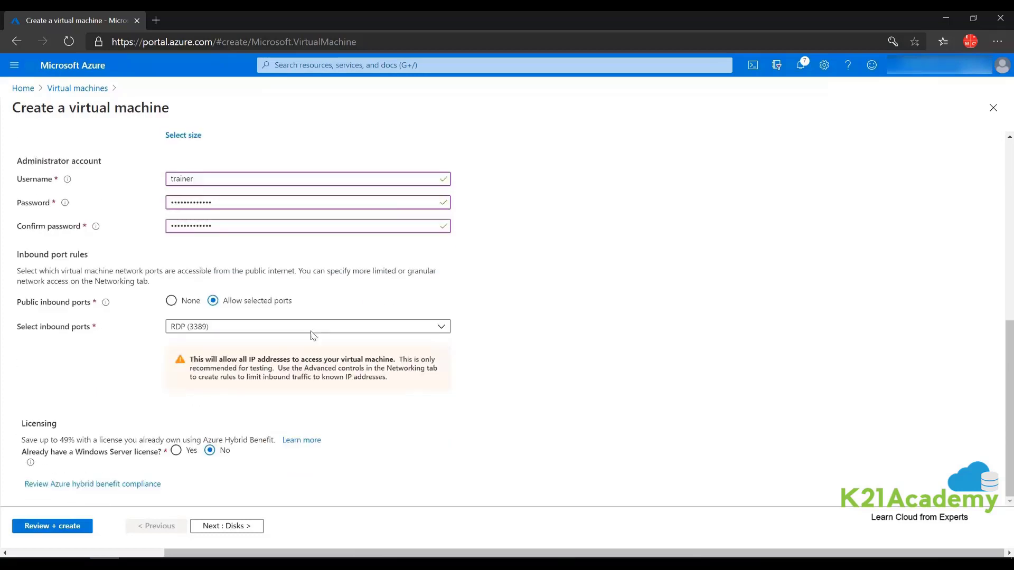
pyautogui.click(249, 331)
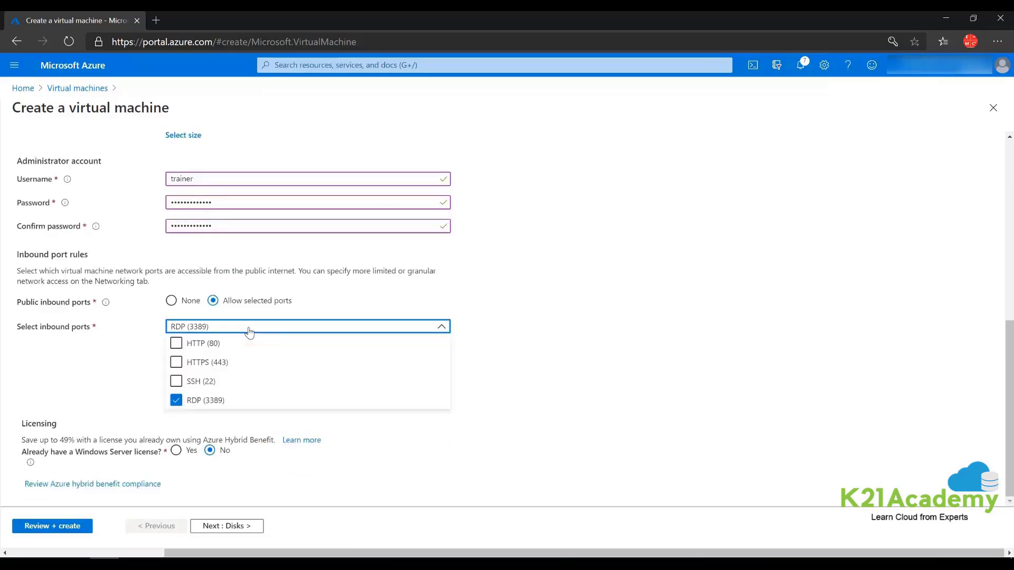
pyautogui.click(176, 344)
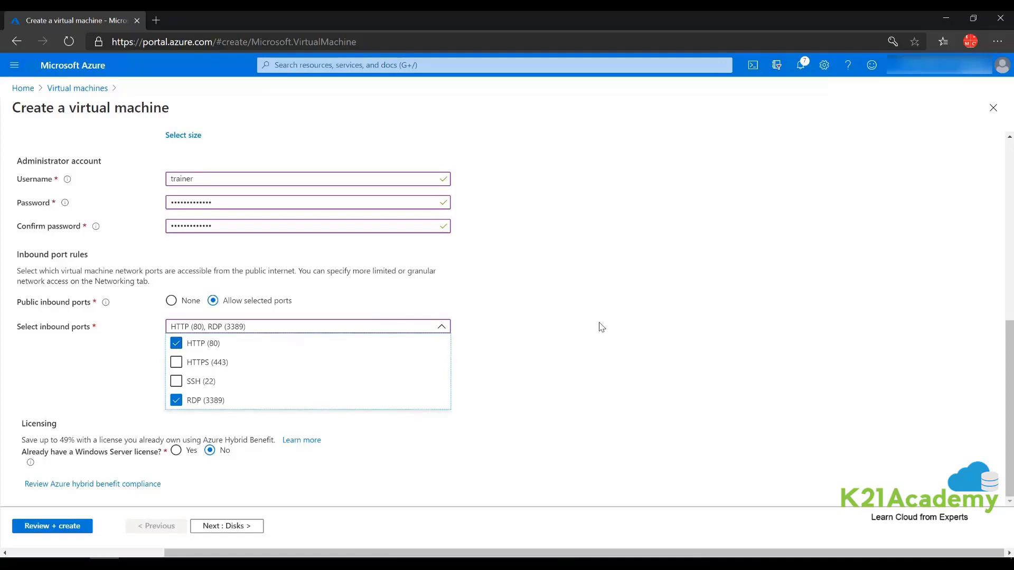
pyautogui.click(612, 318)
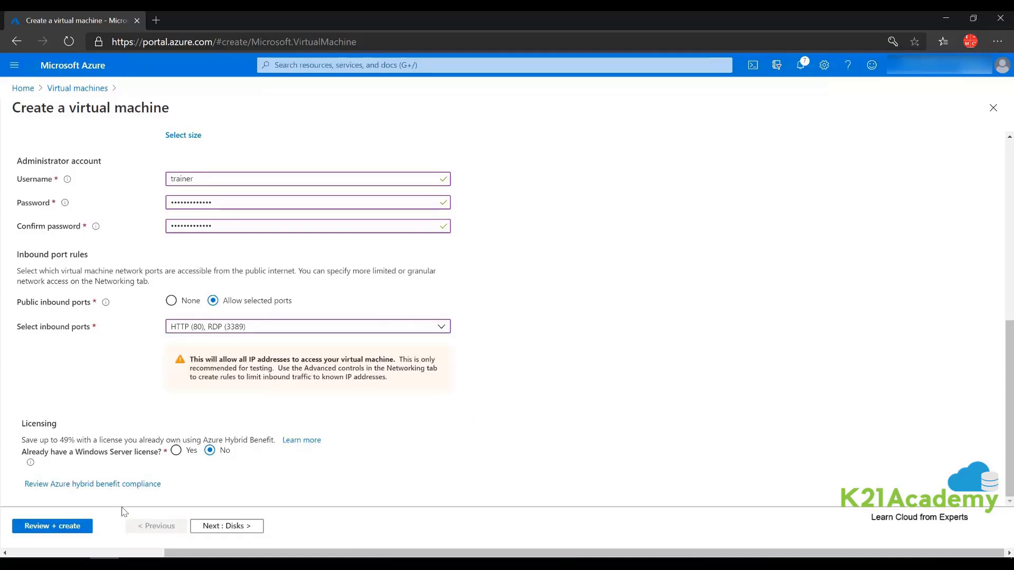
pyautogui.click(226, 526)
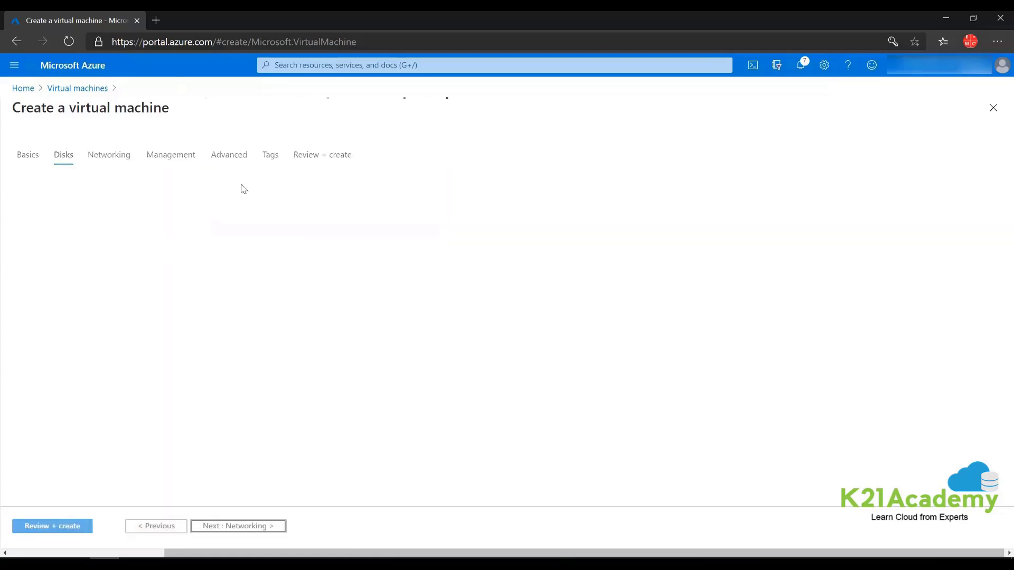
# - Make vm1's OS disk Standard HDD and turn boot diagnostics off
pyautogui.click(188, 228)
pyautogui.click(202, 244)
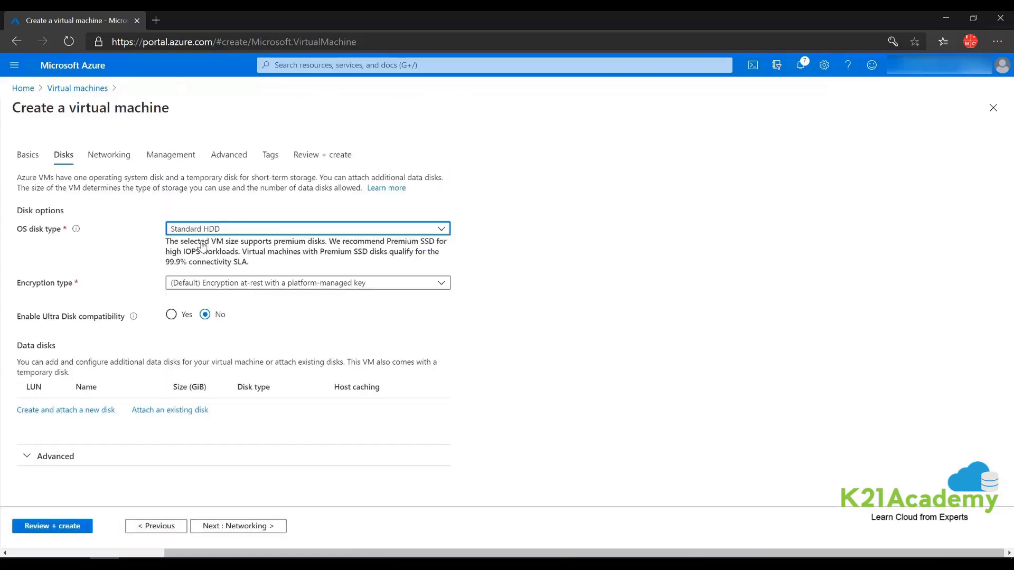
pyautogui.click(166, 159)
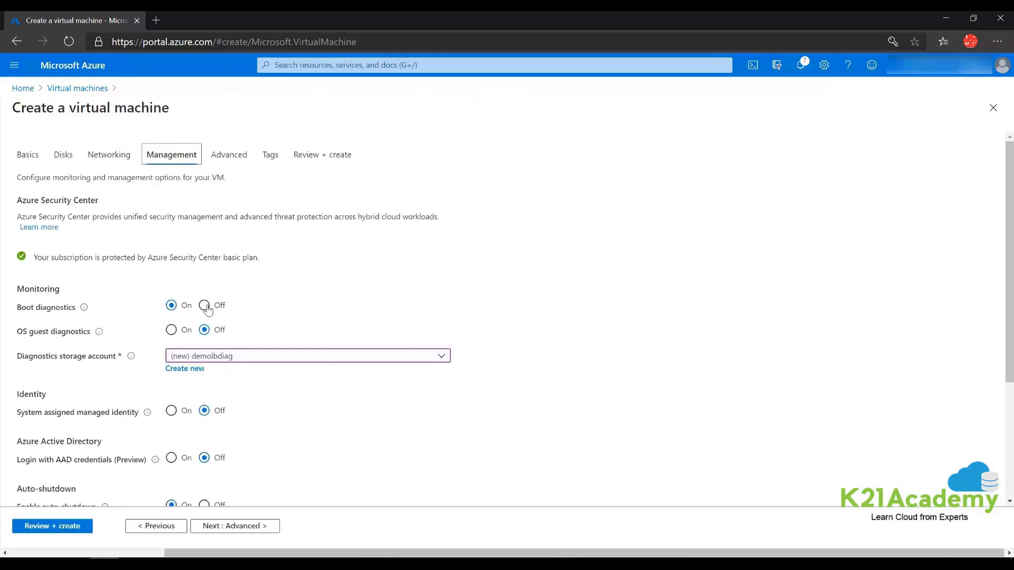
pyautogui.click(204, 305)
# - Check the networking settings, run Review + create validation, then switch to Whiteboard
pyautogui.click(109, 154)
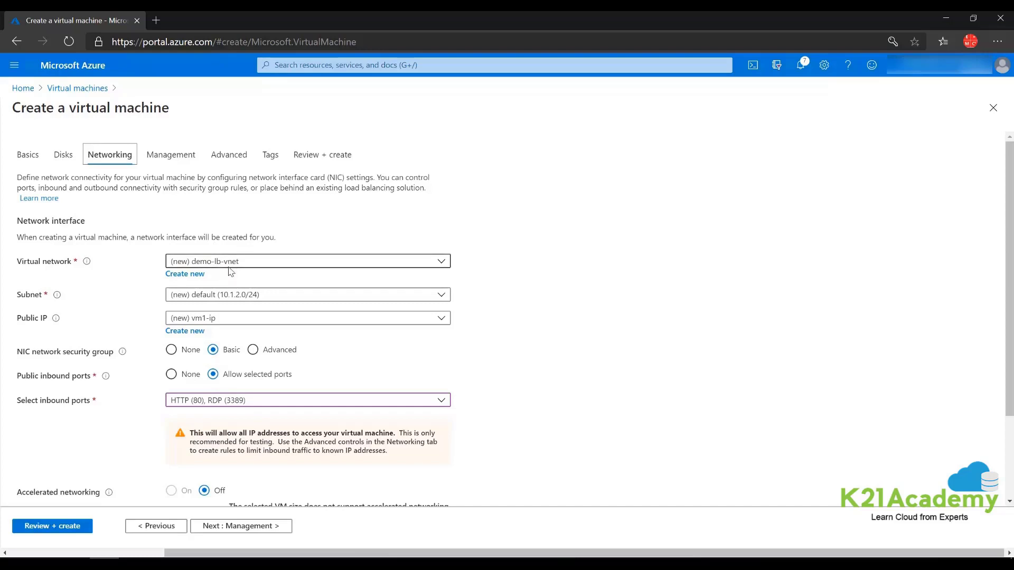
pyautogui.click(56, 527)
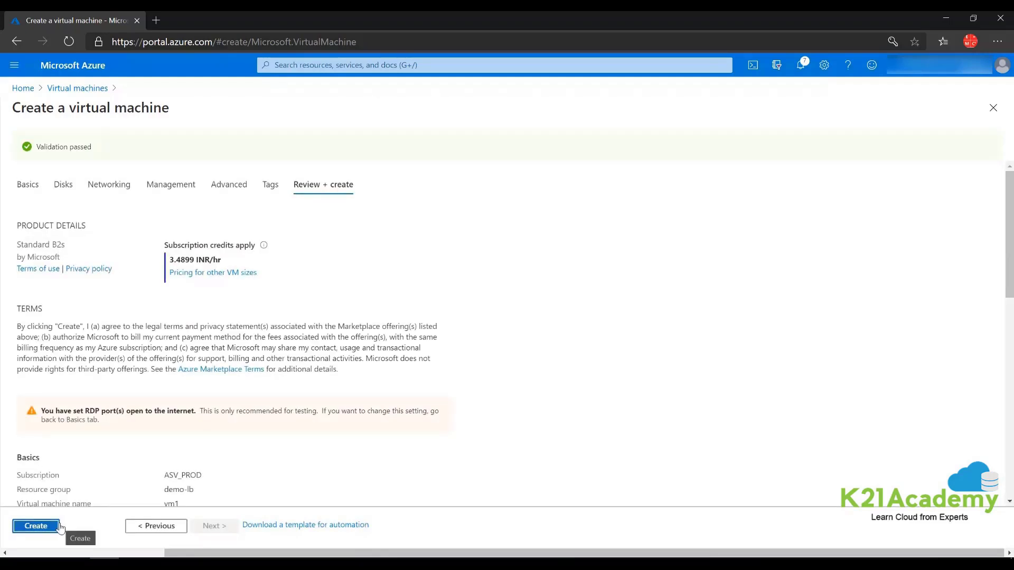
pyautogui.hotkey('alt', 'Tab')
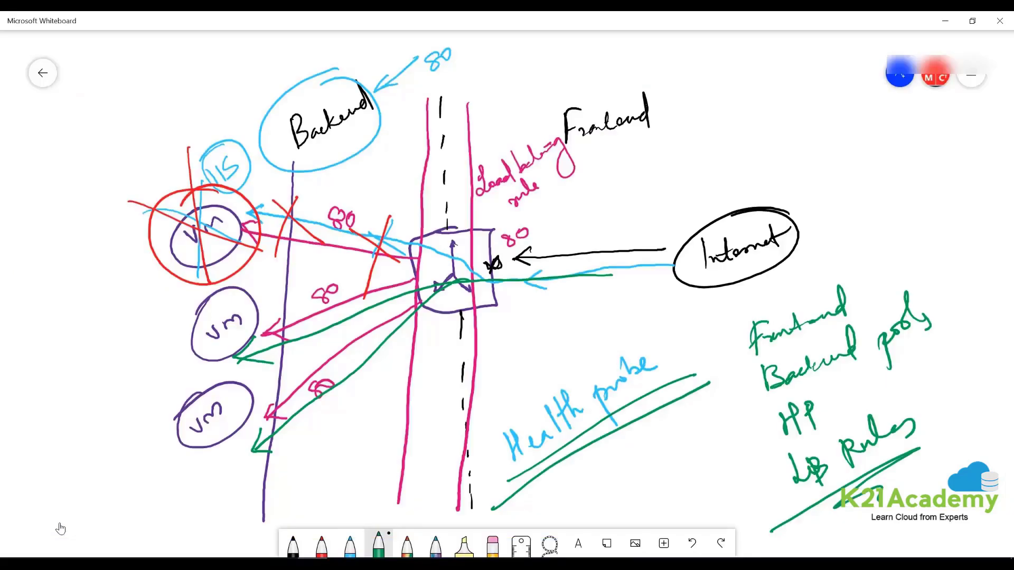
# - Clear the entire whiteboard canvas
pyautogui.click(492, 545)
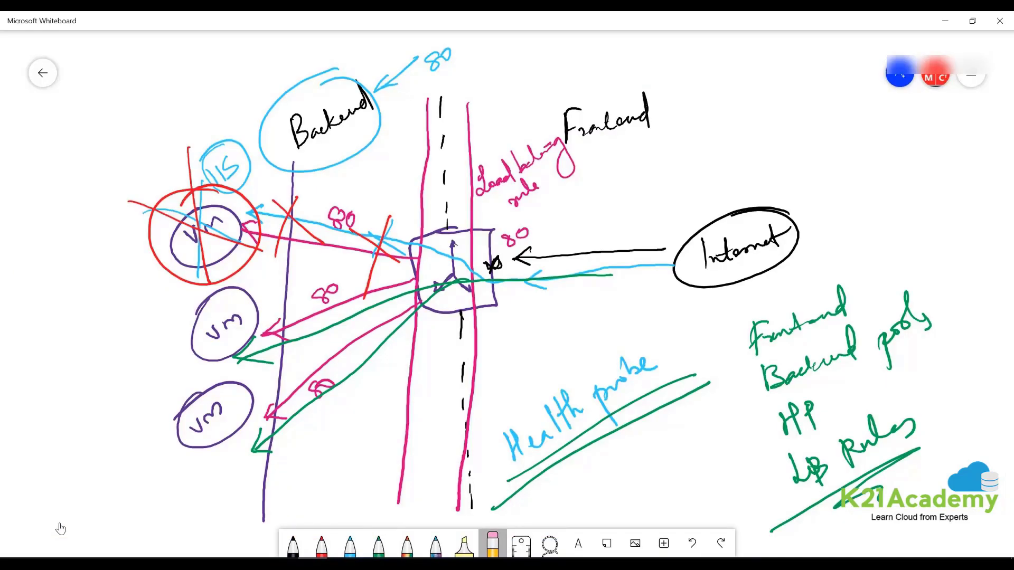
pyautogui.click(492, 544)
pyautogui.click(529, 514)
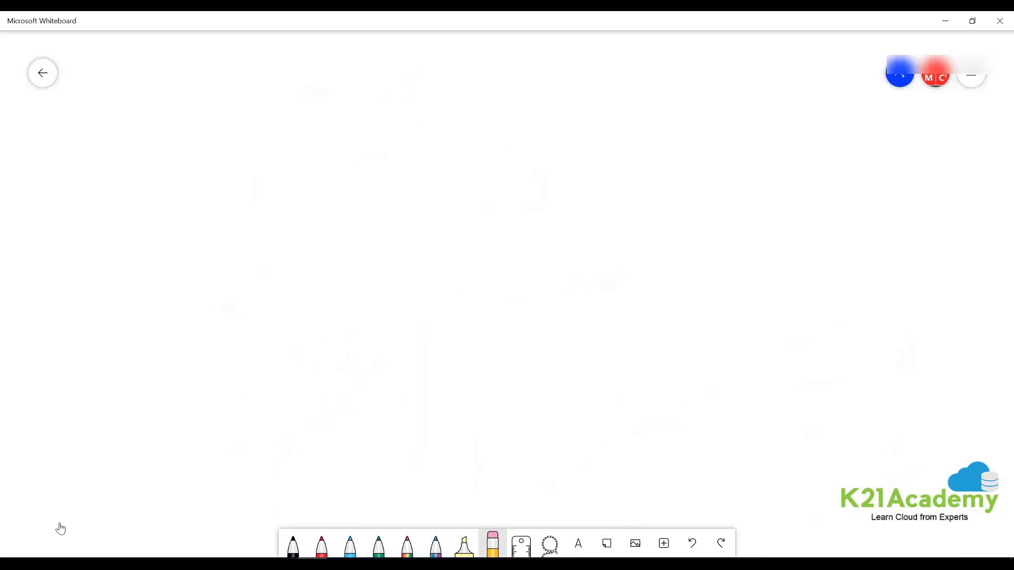
# - In red ink, draw a labelled VNet box containing a Subnet box with an LB circle
pyautogui.click(321, 545)
pyautogui.moveTo(205, 91)
pyautogui.mouseDown()
pyautogui.moveTo(498, 197)
pyautogui.moveTo(403, 426)
pyautogui.moveTo(175, 137)
pyautogui.moveTo(220, 92)
pyautogui.mouseUp()
pyautogui.moveTo(472, 62)
pyautogui.mouseDown()
pyautogui.moveTo(482, 78)
pyautogui.moveTo(517, 53)
pyautogui.mouseUp()
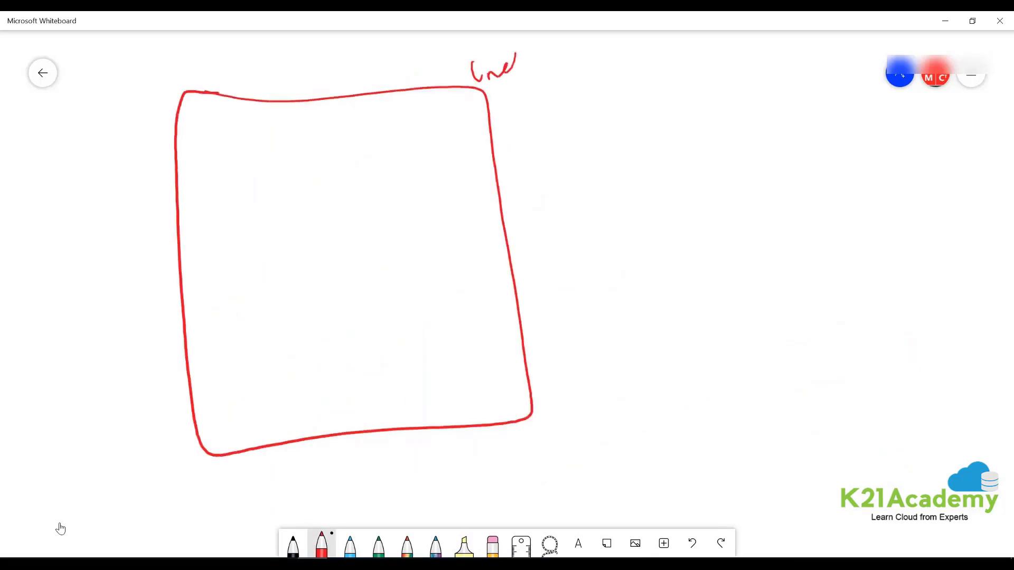
pyautogui.moveTo(217, 148)
pyautogui.mouseDown()
pyautogui.moveTo(252, 144)
pyautogui.moveTo(465, 223)
pyautogui.moveTo(214, 192)
pyautogui.moveTo(245, 143)
pyautogui.mouseUp()
pyautogui.moveTo(244, 131)
pyautogui.mouseDown()
pyautogui.moveTo(251, 124)
pyautogui.moveTo(256, 148)
pyautogui.mouseUp()
pyautogui.moveTo(259, 133); pyautogui.dragTo(305, 122)
pyautogui.moveTo(307, 112); pyautogui.dragTo(309, 129)
pyautogui.moveTo(302, 123); pyautogui.dragTo(313, 120)
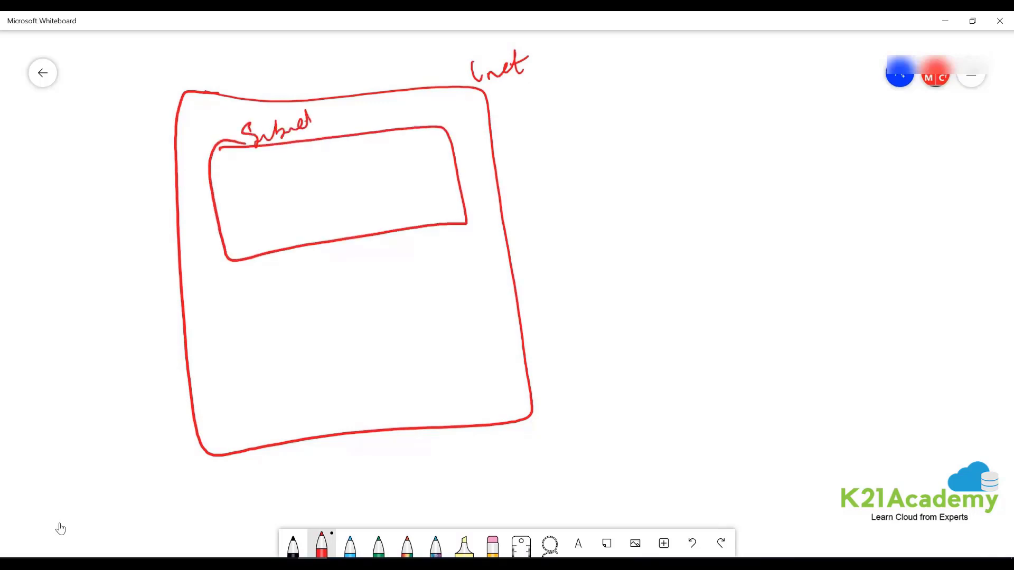
pyautogui.moveTo(332, 163)
pyautogui.mouseDown()
pyautogui.moveTo(338, 230)
pyautogui.moveTo(330, 164)
pyautogui.moveTo(330, 216)
pyautogui.mouseUp()
# - Draw a second subnet with VM circles linked to the LB, plus an incoming traffic arrow
pyautogui.moveTo(236, 314)
pyautogui.mouseDown()
pyautogui.moveTo(296, 309)
pyautogui.moveTo(476, 376)
pyautogui.moveTo(255, 427)
pyautogui.moveTo(229, 315)
pyautogui.mouseUp()
pyautogui.moveTo(241, 281)
pyautogui.mouseDown()
pyautogui.moveTo(260, 298)
pyautogui.moveTo(304, 264)
pyautogui.mouseUp()
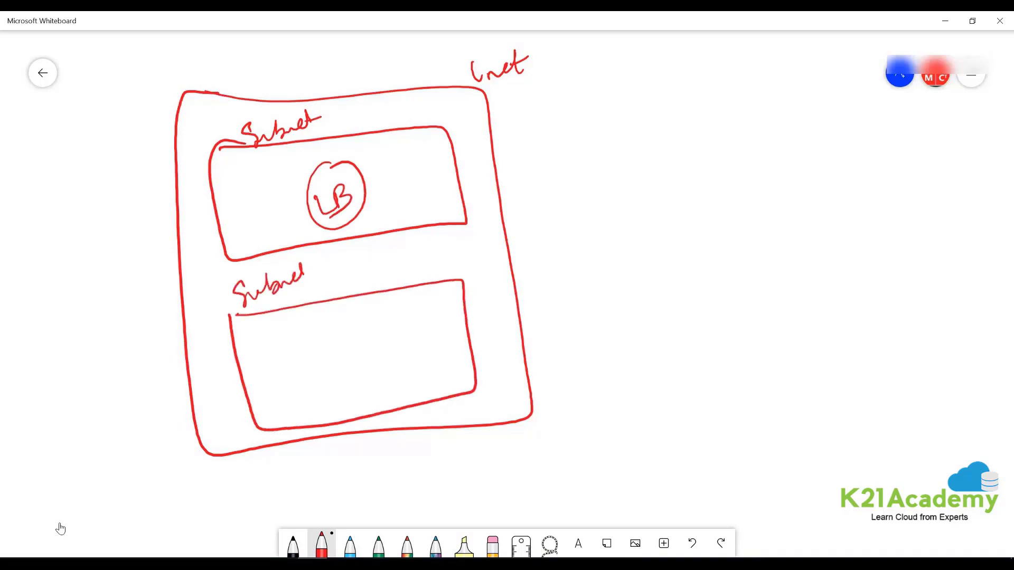
pyautogui.moveTo(270, 350); pyautogui.dragTo(274, 351)
pyautogui.moveTo(355, 325)
pyautogui.mouseDown()
pyautogui.moveTo(345, 343)
pyautogui.moveTo(400, 327)
pyautogui.mouseUp()
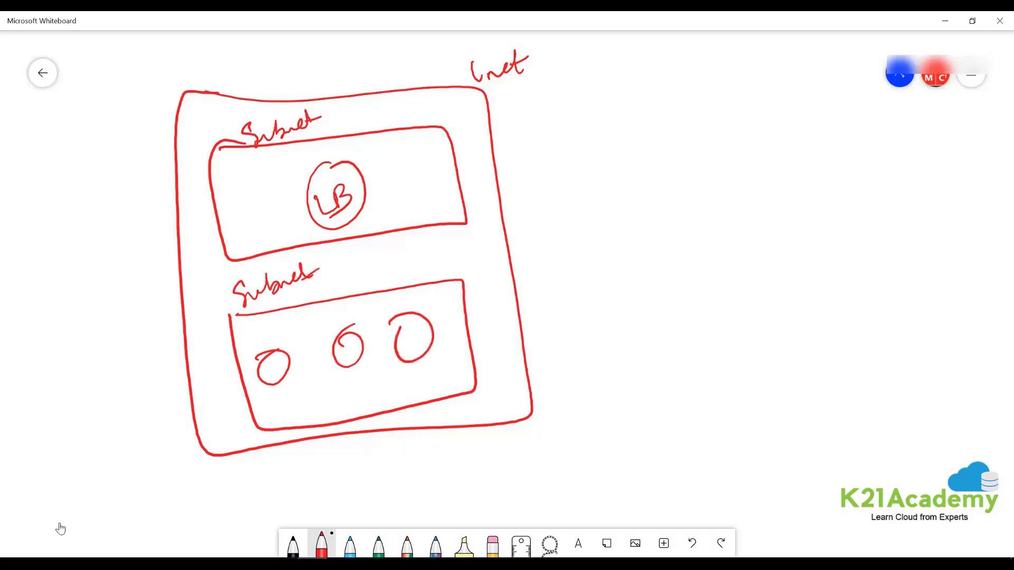
pyautogui.moveTo(263, 369); pyautogui.dragTo(277, 364)
pyautogui.moveTo(339, 342); pyautogui.dragTo(419, 334)
pyautogui.moveTo(338, 219)
pyautogui.mouseDown()
pyautogui.moveTo(275, 367)
pyautogui.moveTo(424, 316)
pyautogui.mouseUp()
pyautogui.moveTo(359, 188); pyautogui.dragTo(644, 160)
pyautogui.moveTo(382, 178); pyautogui.dragTo(365, 188)
pyautogui.moveTo(358, 194); pyautogui.dragTo(391, 201)
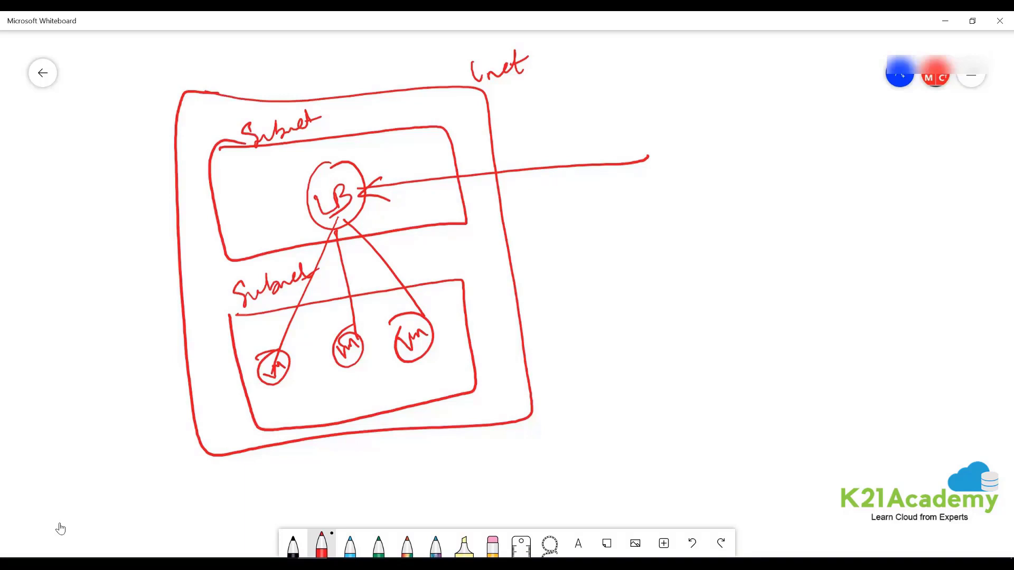
# - Sketch lines down to a bottom box with icons and a hatched meeting-point ellipse
pyautogui.moveTo(349, 420)
pyautogui.mouseDown()
pyautogui.moveTo(327, 466)
pyautogui.moveTo(432, 454)
pyautogui.mouseUp()
pyautogui.moveTo(265, 491)
pyautogui.mouseDown()
pyautogui.moveTo(504, 451)
pyautogui.moveTo(428, 515)
pyautogui.moveTo(270, 487)
pyautogui.moveTo(317, 518)
pyautogui.moveTo(324, 497)
pyautogui.mouseUp()
pyautogui.moveTo(405, 482)
pyautogui.mouseDown()
pyautogui.moveTo(377, 492)
pyautogui.moveTo(410, 474)
pyautogui.moveTo(391, 511)
pyautogui.moveTo(411, 477)
pyautogui.mouseUp()
pyautogui.moveTo(449, 478)
pyautogui.mouseDown()
pyautogui.moveTo(460, 470)
pyautogui.moveTo(449, 492)
pyautogui.mouseUp()
pyautogui.moveTo(459, 474); pyautogui.dragTo(461, 491)
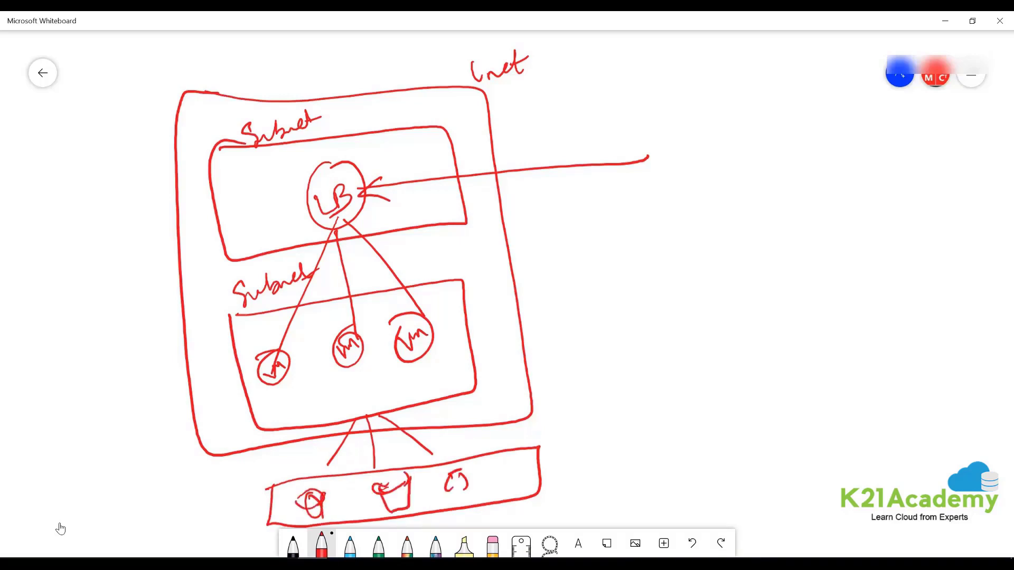
pyautogui.moveTo(380, 414); pyautogui.dragTo(355, 439)
pyautogui.moveTo(375, 415); pyautogui.dragTo(370, 437)
pyautogui.moveTo(390, 417); pyautogui.dragTo(382, 430)
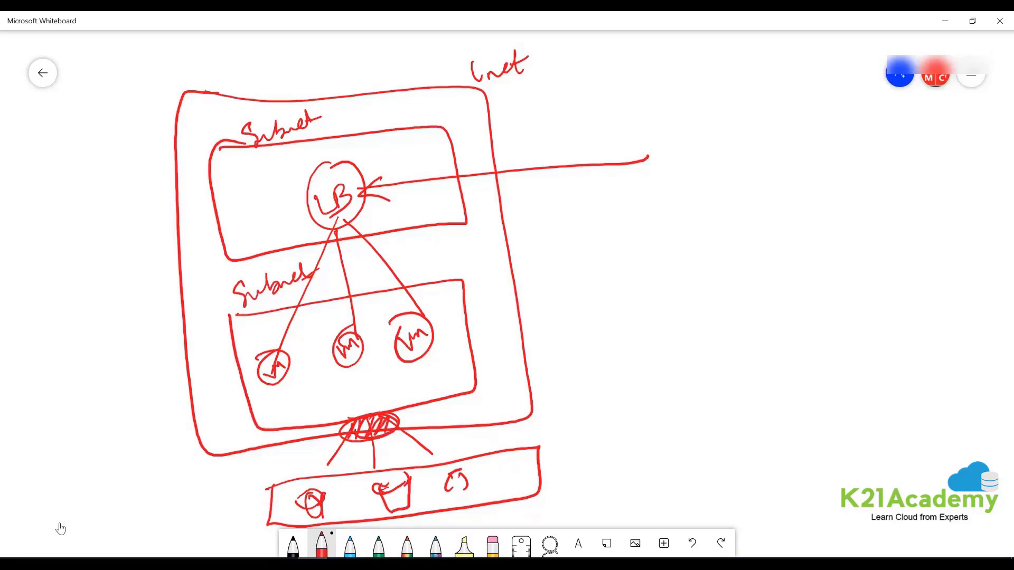
# - Draw a divider on the right and write circled Public and PIP labels
pyautogui.moveTo(691, 204); pyautogui.dragTo(711, 473)
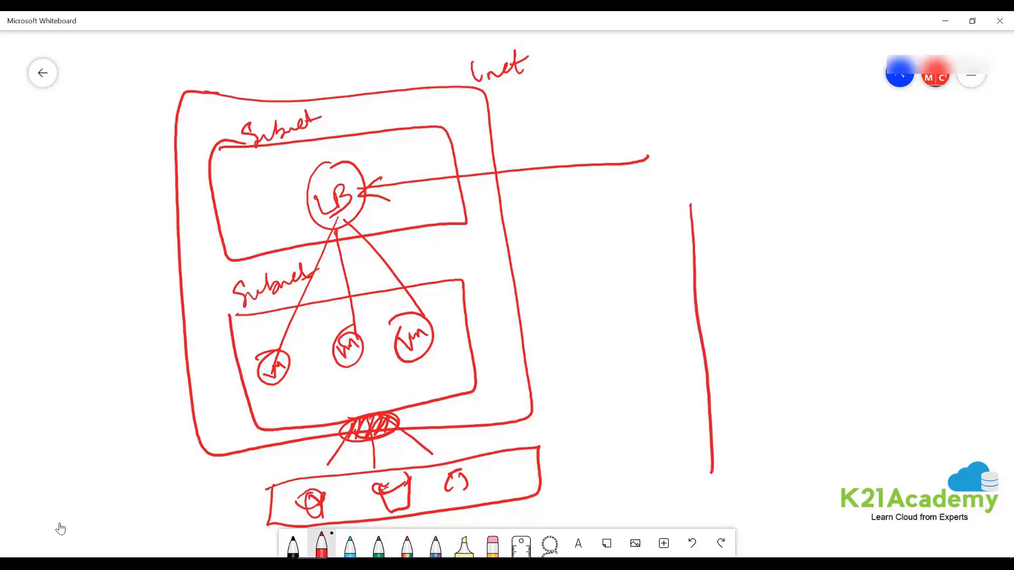
pyautogui.moveTo(586, 256); pyautogui.dragTo(834, 238)
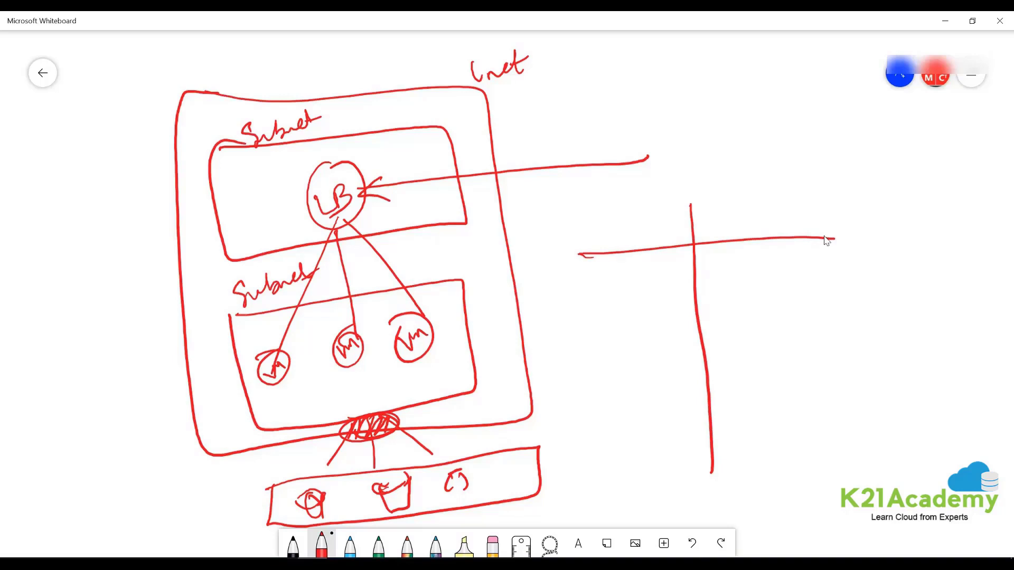
pyautogui.moveTo(725, 196)
pyautogui.mouseDown()
pyautogui.moveTo(732, 232)
pyautogui.moveTo(798, 222)
pyautogui.mouseUp()
pyautogui.moveTo(793, 181)
pyautogui.mouseDown()
pyautogui.moveTo(780, 255)
pyautogui.moveTo(738, 186)
pyautogui.mouseUp()
pyautogui.moveTo(758, 291); pyautogui.dragTo(759, 320)
pyautogui.moveTo(758, 291)
pyautogui.mouseDown()
pyautogui.moveTo(760, 306)
pyautogui.moveTo(731, 331)
pyautogui.moveTo(732, 313)
pyautogui.mouseUp()
pyautogui.moveTo(728, 317)
pyautogui.mouseDown()
pyautogui.moveTo(761, 343)
pyautogui.moveTo(793, 308)
pyautogui.mouseUp()
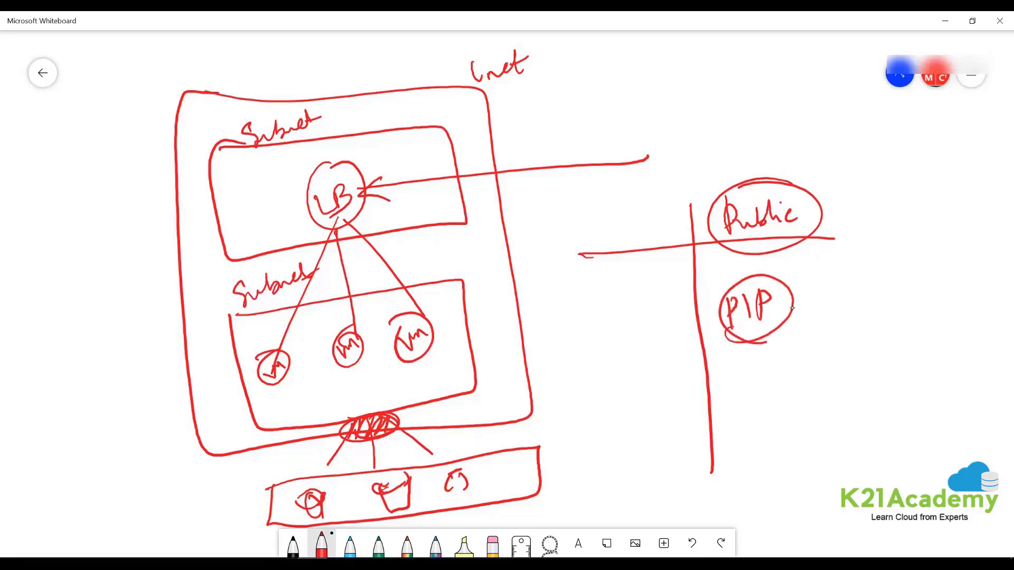
# - Label the incoming line and the ILB ellipse, cross out an ILB line, then minimize Whiteboard
pyautogui.moveTo(595, 125); pyautogui.dragTo(634, 136)
pyautogui.moveTo(432, 411); pyautogui.dragTo(443, 423)
pyautogui.moveTo(444, 407); pyautogui.dragTo(446, 419)
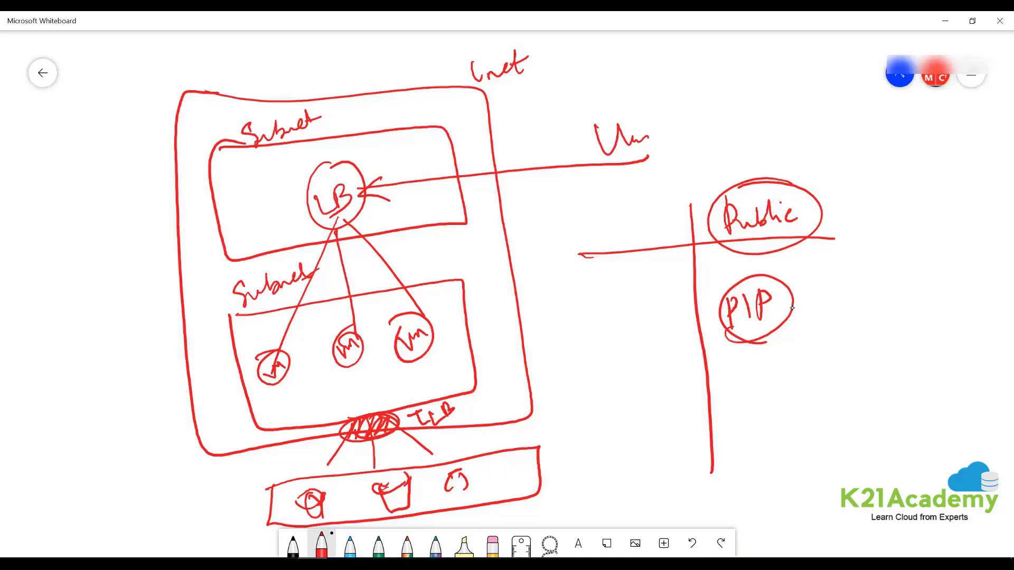
pyautogui.moveTo(392, 420); pyautogui.dragTo(604, 323)
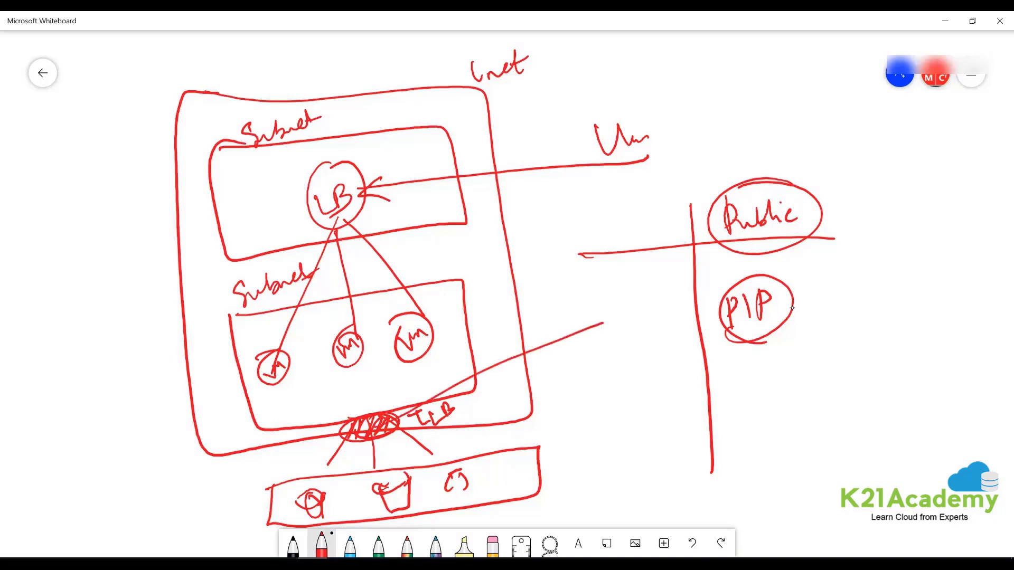
pyautogui.moveTo(525, 329); pyautogui.dragTo(584, 354)
pyautogui.moveTo(559, 318); pyautogui.dragTo(547, 381)
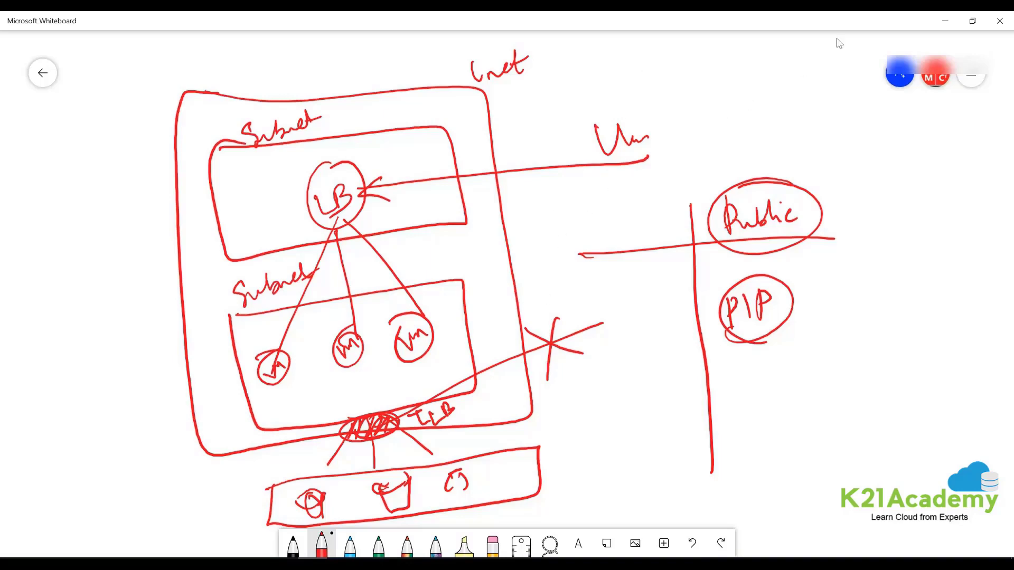
pyautogui.click(949, 20)
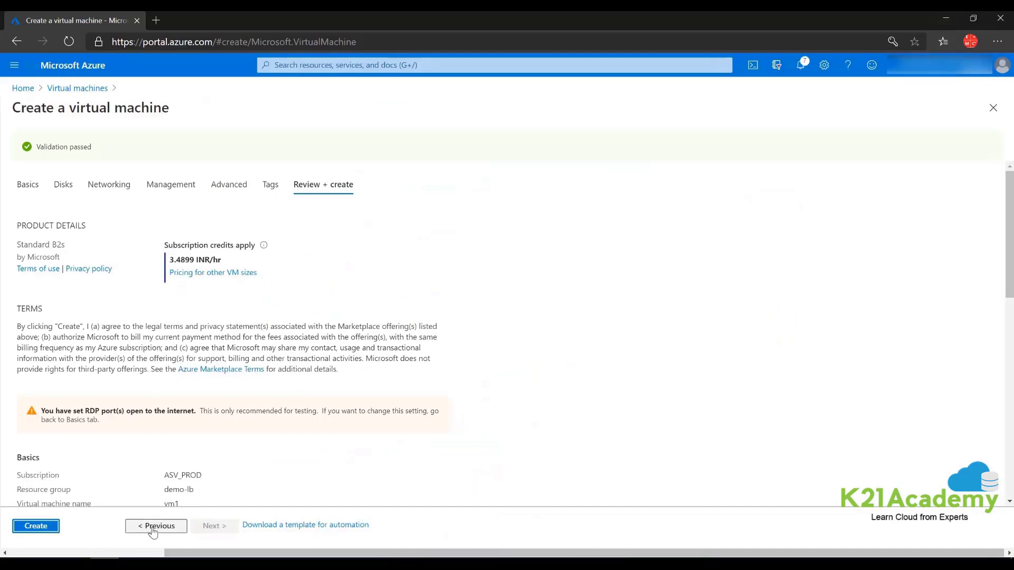
# - Step back to Networking, set vm1's public IP to None, then switch to Whiteboard
pyautogui.click(153, 530)
pyautogui.click(153, 531)
pyautogui.click(154, 530)
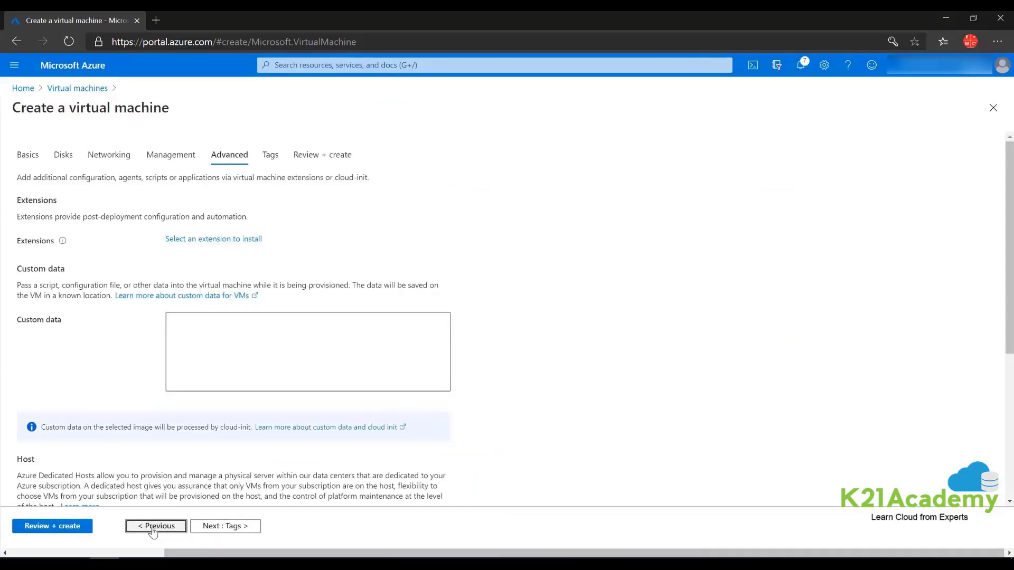
pyautogui.click(153, 530)
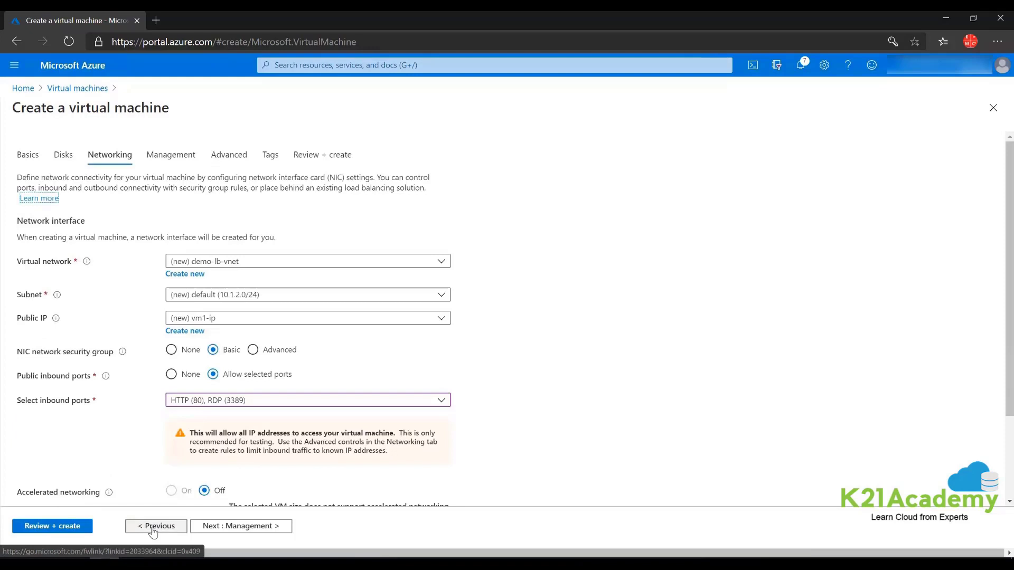
pyautogui.scroll(-2, 167, 266)
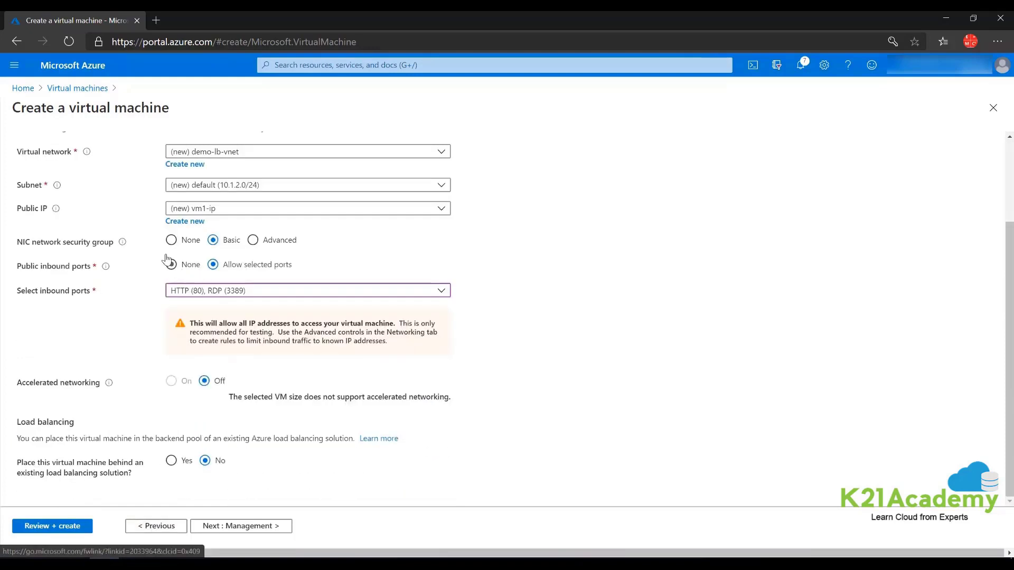
pyautogui.scroll(2, 211, 285)
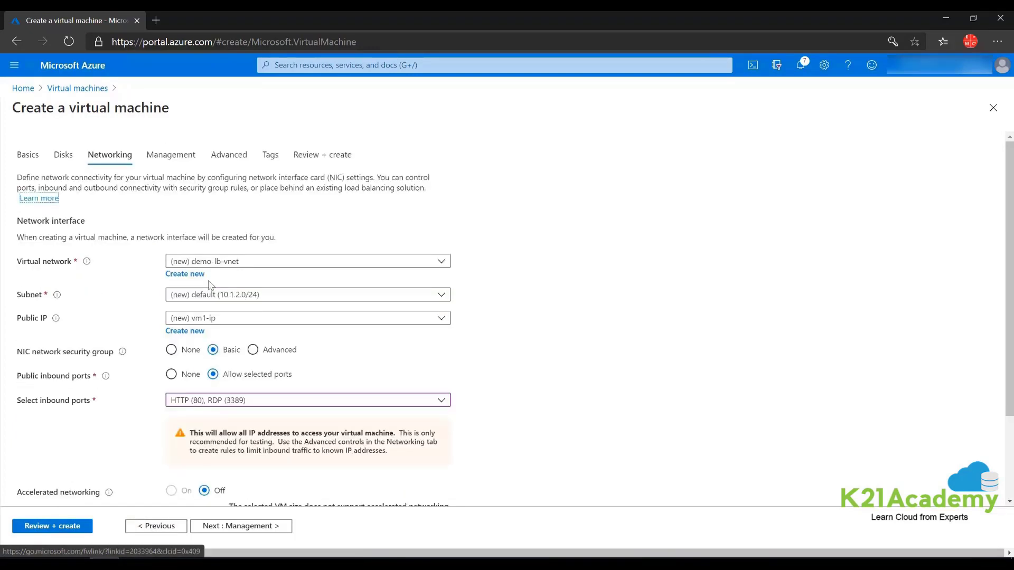
pyautogui.click(441, 319)
pyautogui.click(199, 353)
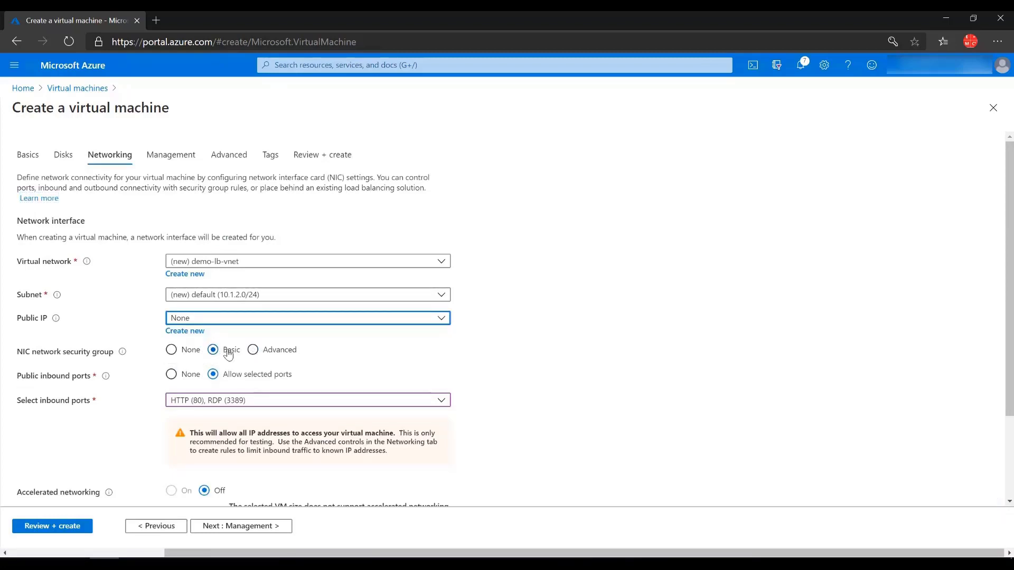
pyautogui.hotkey('alt', 'Tab')
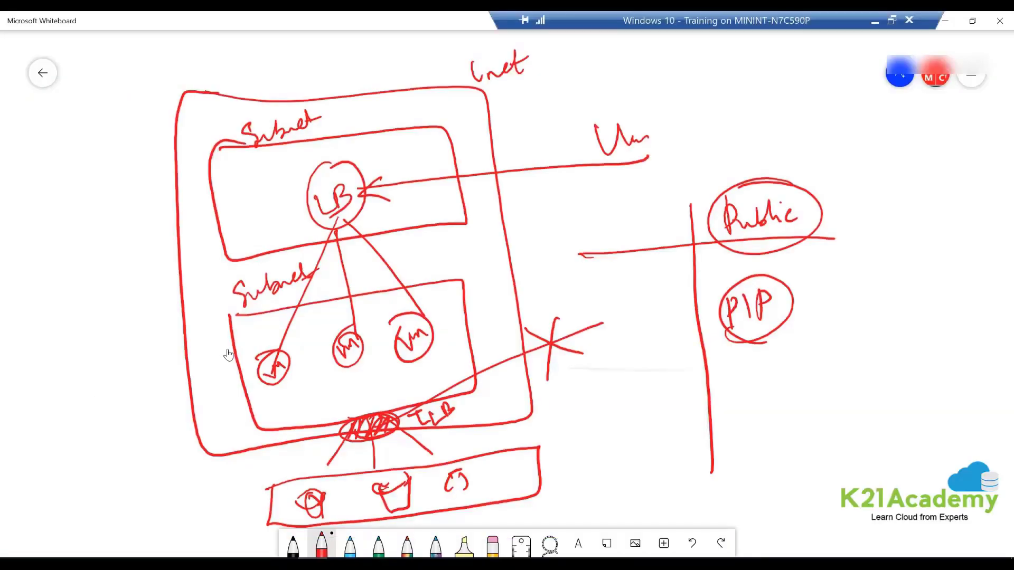
# - Pan the canvas and, in blue, write LB with a long incoming arrow
pyautogui.hscroll(5, 229, 355)
pyautogui.hscroll(10, 228, 355)
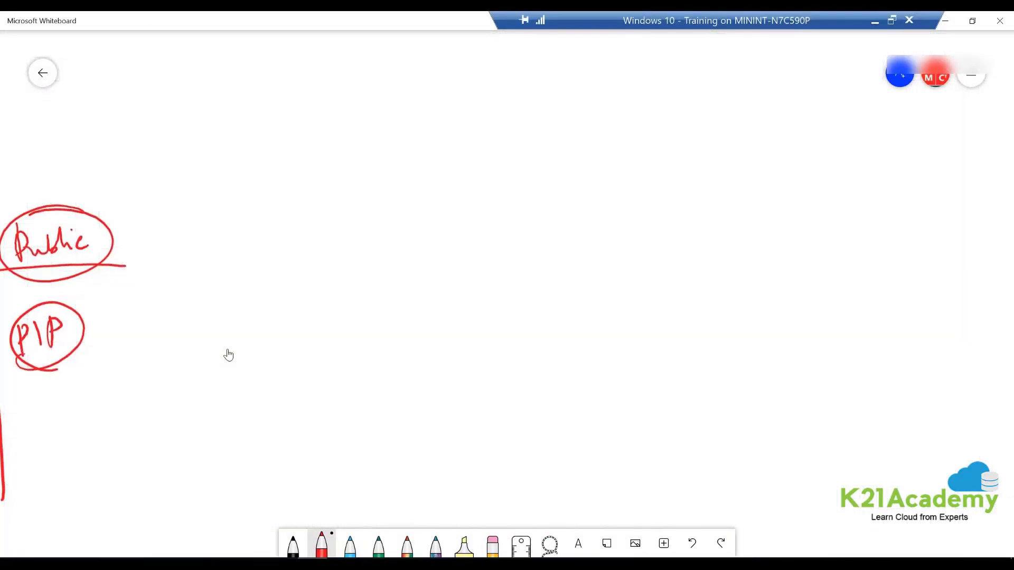
pyautogui.click(351, 545)
pyautogui.moveTo(410, 266)
pyautogui.mouseDown()
pyautogui.moveTo(411, 279)
pyautogui.moveTo(438, 285)
pyautogui.mouseUp()
pyautogui.moveTo(433, 262); pyautogui.dragTo(431, 296)
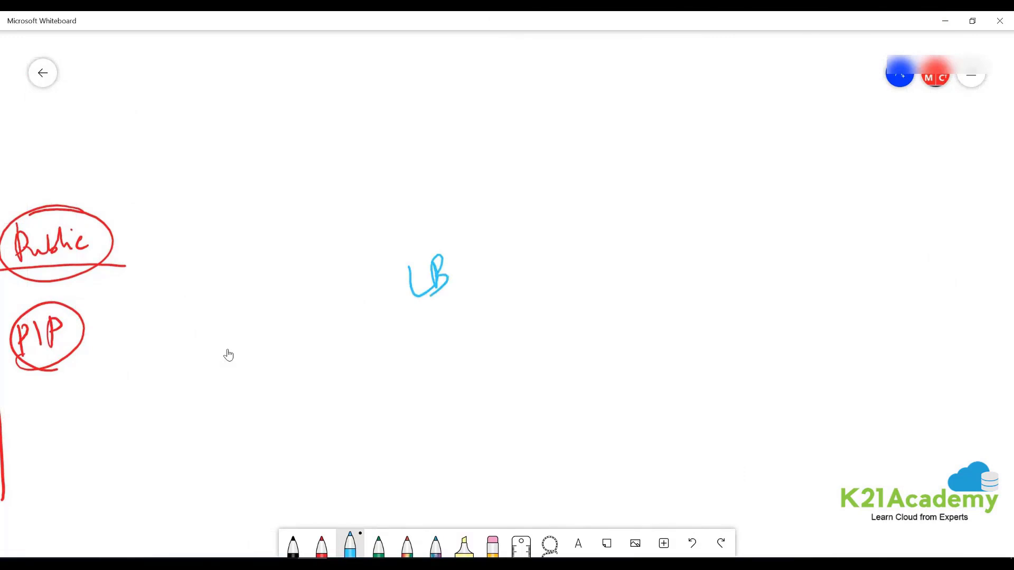
pyautogui.moveTo(357, 282); pyautogui.dragTo(387, 293)
pyautogui.moveTo(375, 280)
pyautogui.mouseDown()
pyautogui.moveTo(386, 293)
pyautogui.moveTo(377, 288)
pyautogui.mouseUp()
pyautogui.moveTo(268, 318)
pyautogui.mouseDown()
pyautogui.moveTo(355, 297)
pyautogui.moveTo(342, 323)
pyautogui.mouseUp()
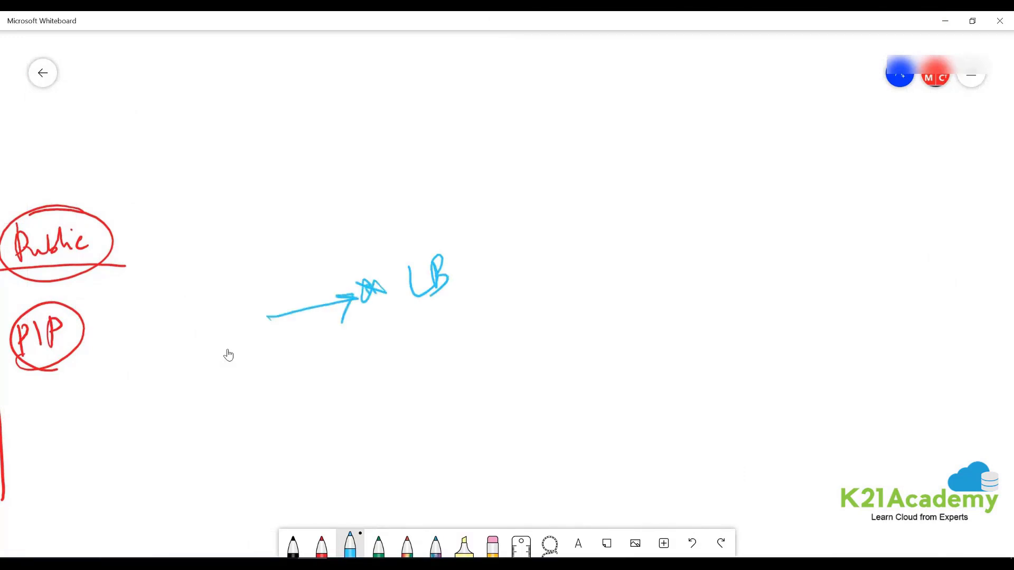
pyautogui.moveTo(489, 185); pyautogui.dragTo(492, 457)
# - Fan three lines from LB to vm circles and enclose them in a box
pyautogui.moveTo(446, 273)
pyautogui.mouseDown()
pyautogui.moveTo(614, 180)
pyautogui.moveTo(633, 299)
pyautogui.moveTo(577, 369)
pyautogui.moveTo(638, 425)
pyautogui.moveTo(654, 400)
pyautogui.moveTo(669, 421)
pyautogui.moveTo(703, 432)
pyautogui.mouseUp()
pyautogui.moveTo(653, 278)
pyautogui.mouseDown()
pyautogui.moveTo(644, 337)
pyautogui.moveTo(654, 272)
pyautogui.moveTo(672, 305)
pyautogui.mouseUp()
pyautogui.moveTo(671, 311); pyautogui.dragTo(695, 319)
pyautogui.moveTo(629, 157); pyautogui.dragTo(686, 149)
pyautogui.moveTo(629, 176)
pyautogui.mouseDown()
pyautogui.moveTo(636, 193)
pyautogui.moveTo(643, 177)
pyautogui.mouseUp()
pyautogui.moveTo(648, 190)
pyautogui.mouseDown()
pyautogui.moveTo(671, 178)
pyautogui.moveTo(686, 191)
pyautogui.mouseUp()
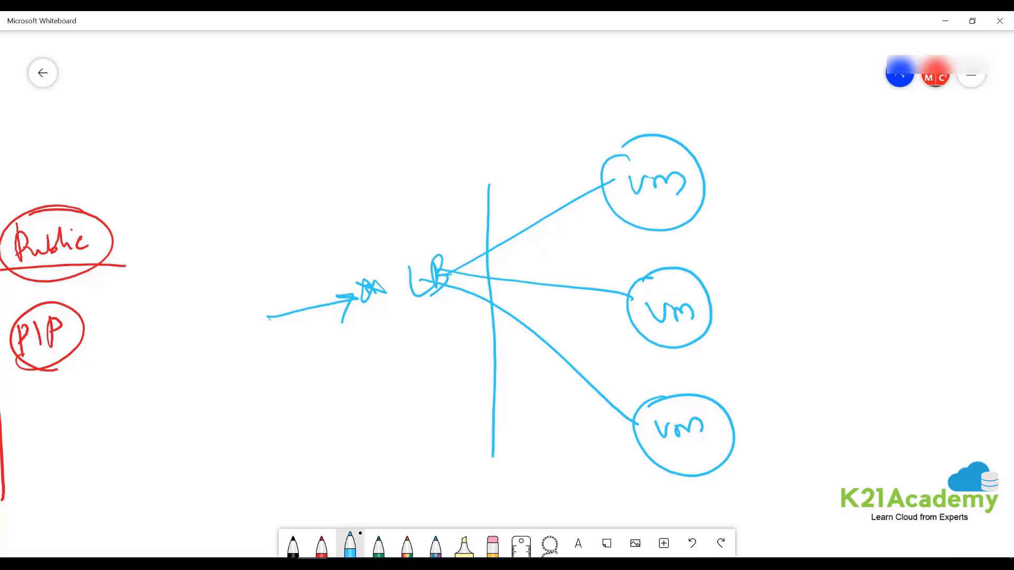
pyautogui.moveTo(579, 120)
pyautogui.mouseDown()
pyautogui.moveTo(790, 422)
pyautogui.moveTo(616, 492)
pyautogui.moveTo(569, 136)
pyautogui.moveTo(598, 130)
pyautogui.mouseUp()
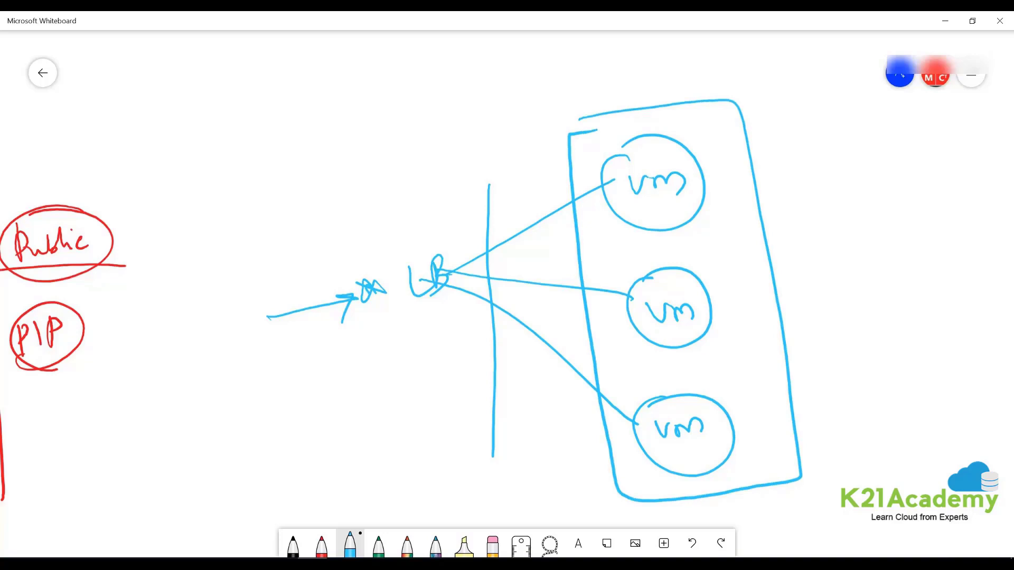
# - Scribble out the stray mark and draw curved arrows from LB to each vm
pyautogui.moveTo(355, 281)
pyautogui.mouseDown()
pyautogui.moveTo(390, 298)
pyautogui.moveTo(356, 275)
pyautogui.moveTo(366, 304)
pyautogui.moveTo(608, 168)
pyautogui.moveTo(629, 175)
pyautogui.mouseUp()
pyautogui.moveTo(458, 243)
pyautogui.mouseDown()
pyautogui.moveTo(524, 235)
pyautogui.moveTo(631, 290)
pyautogui.mouseUp()
pyautogui.moveTo(483, 276)
pyautogui.mouseDown()
pyautogui.moveTo(523, 273)
pyautogui.moveTo(592, 376)
pyautogui.moveTo(574, 368)
pyautogui.mouseUp()
pyautogui.moveTo(639, 285); pyautogui.dragTo(617, 311)
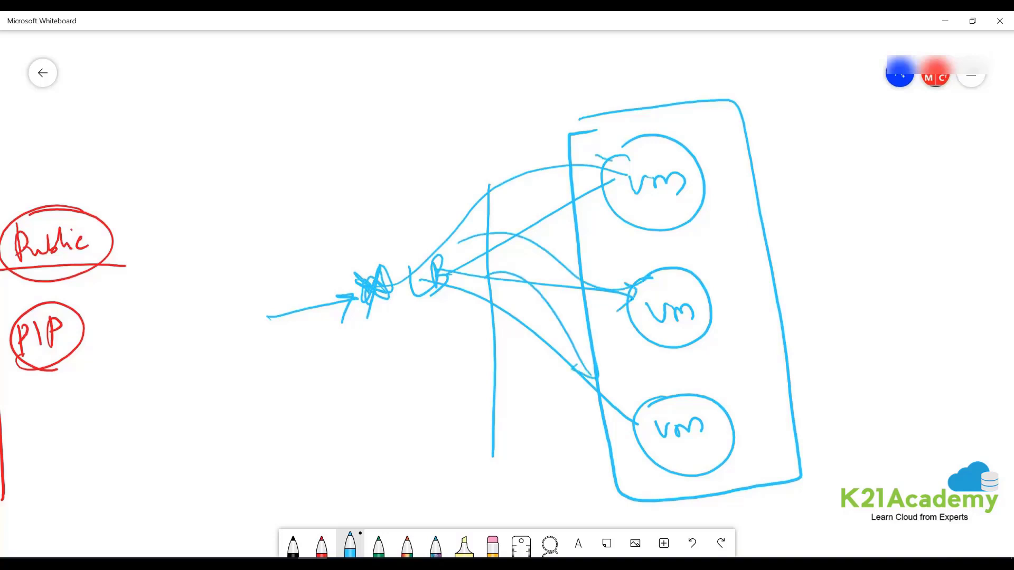
pyautogui.moveTo(627, 161); pyautogui.dragTo(615, 185)
# - Return to the Azure portal and create the vm1 virtual machine
pyautogui.click(945, 21)
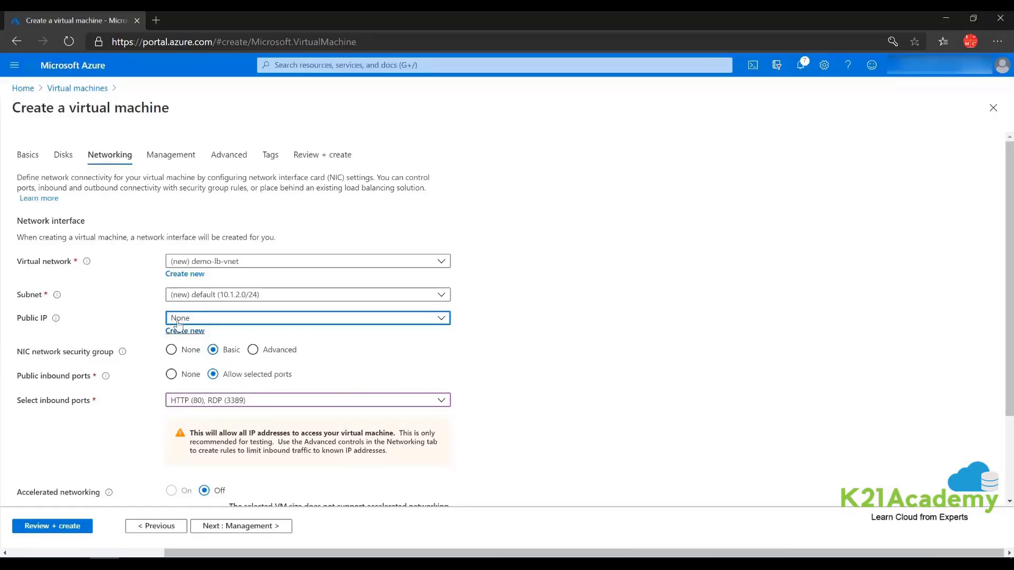
pyautogui.click(48, 527)
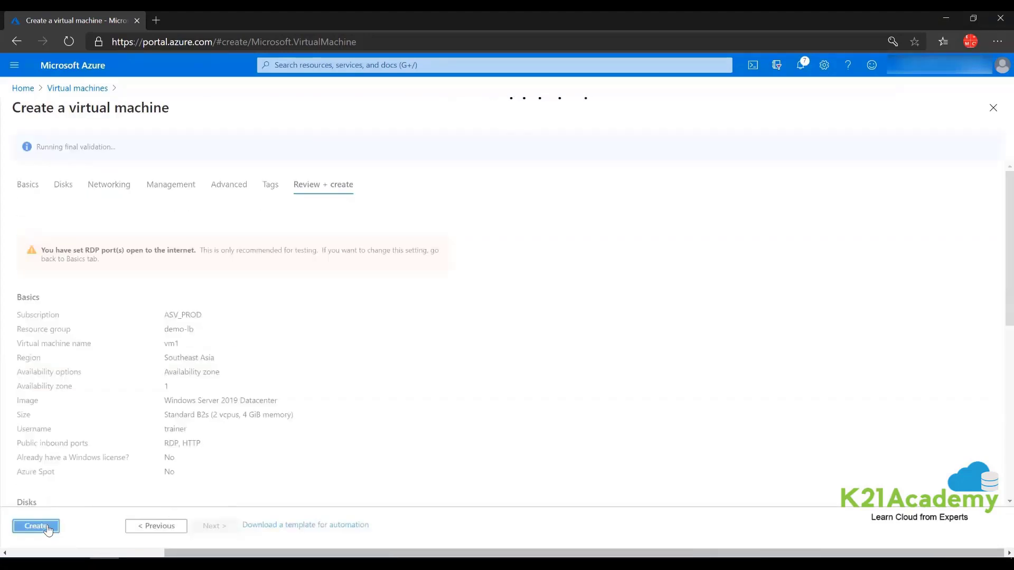
pyautogui.click(47, 529)
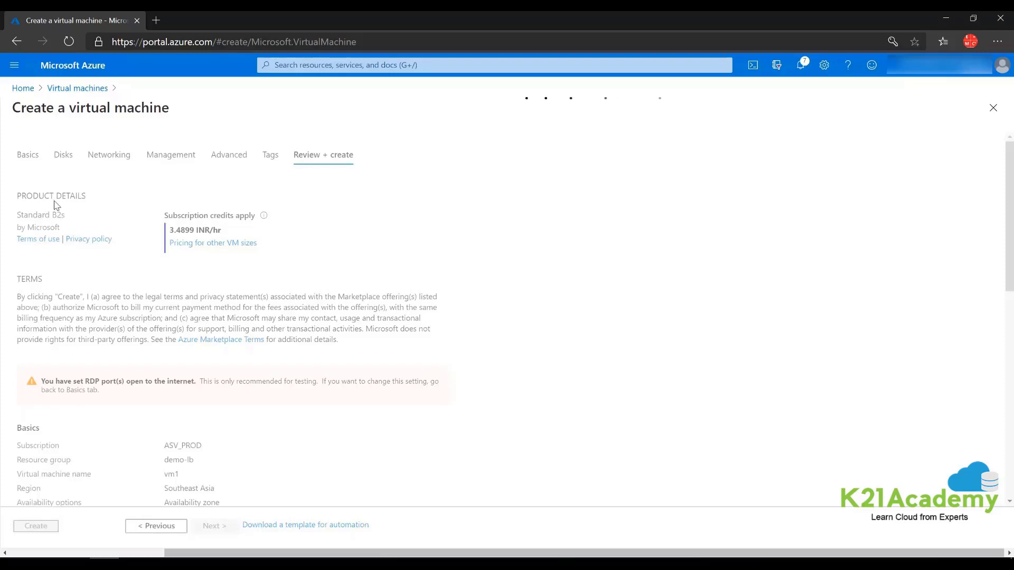
# - Go to Home, open Virtual machines, and start adding another VM
pyautogui.click(24, 89)
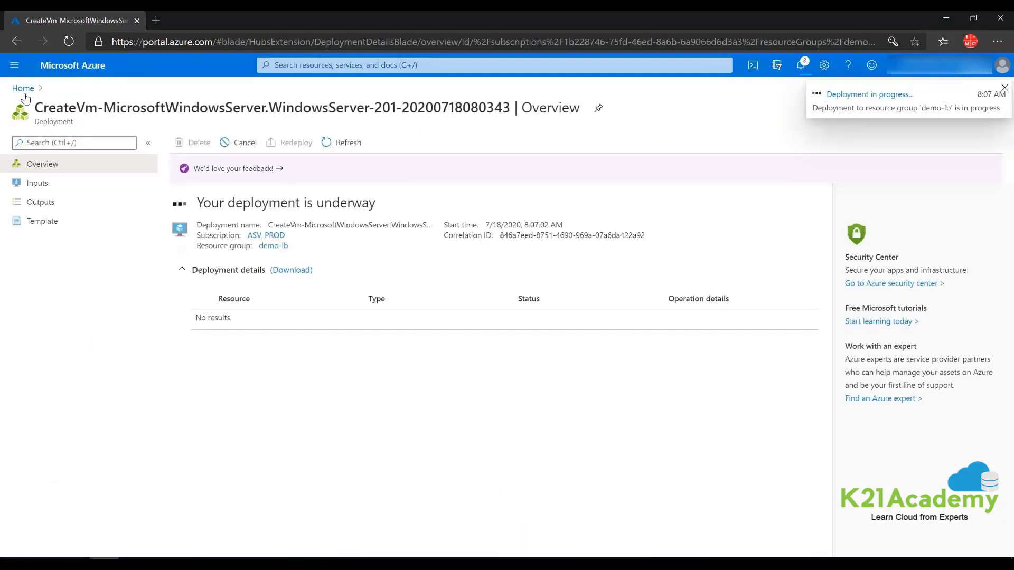
pyautogui.click(24, 88)
pyautogui.click(287, 141)
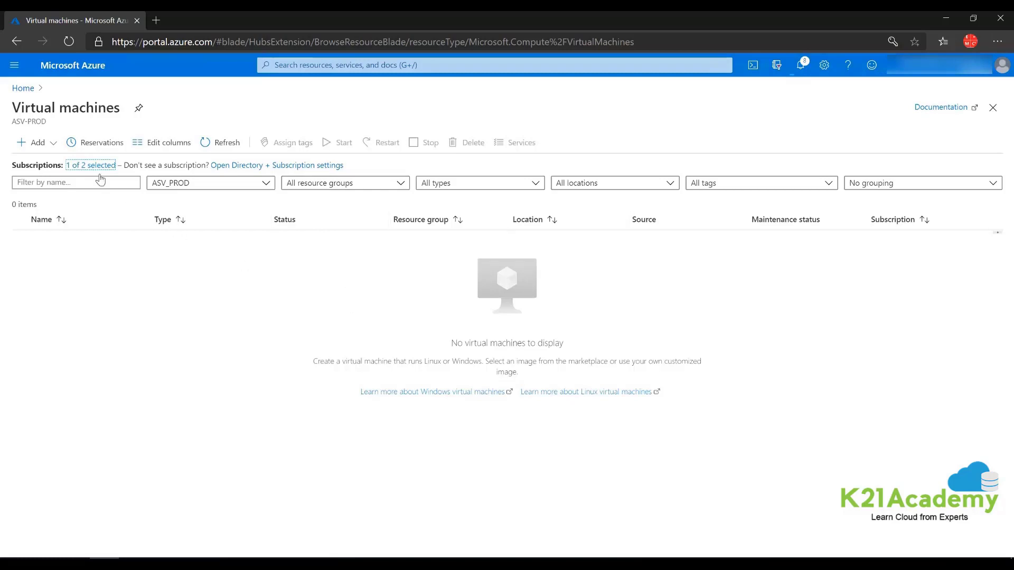
pyautogui.click(33, 143)
# - Start a new virtual machine in the demo-lb resource group and enter its name
pyautogui.click(59, 164)
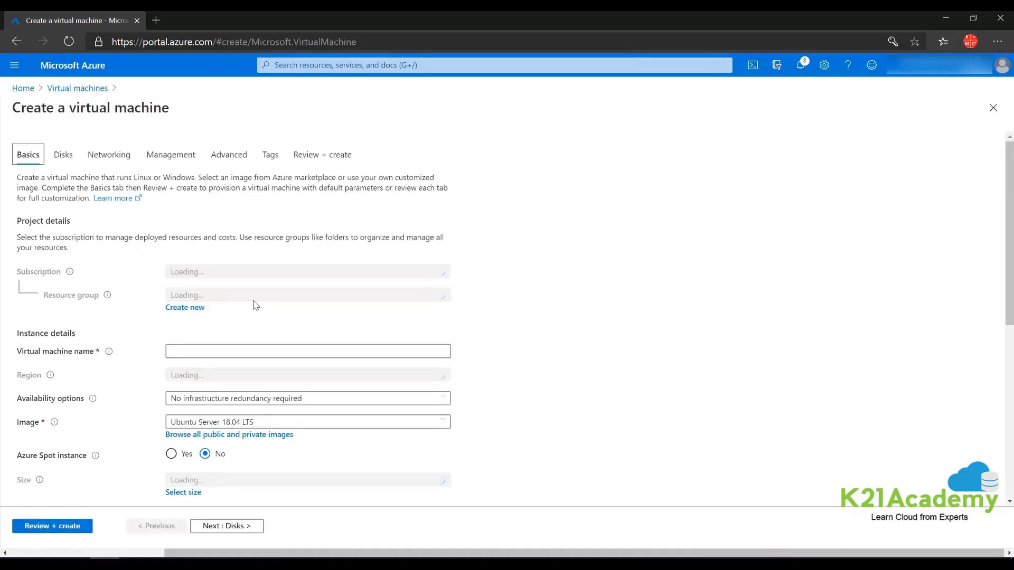
pyautogui.click(216, 297)
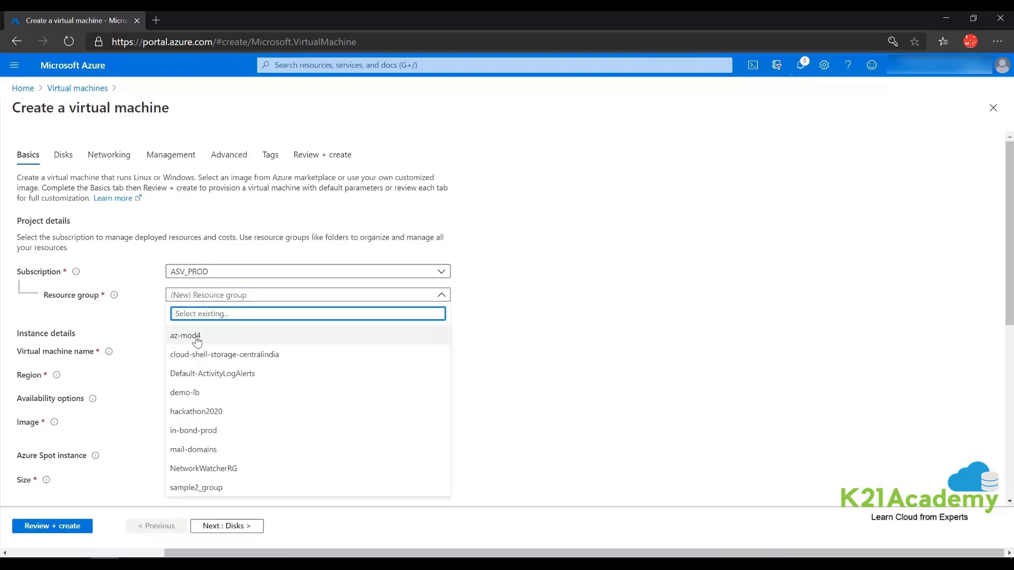
pyautogui.click(183, 394)
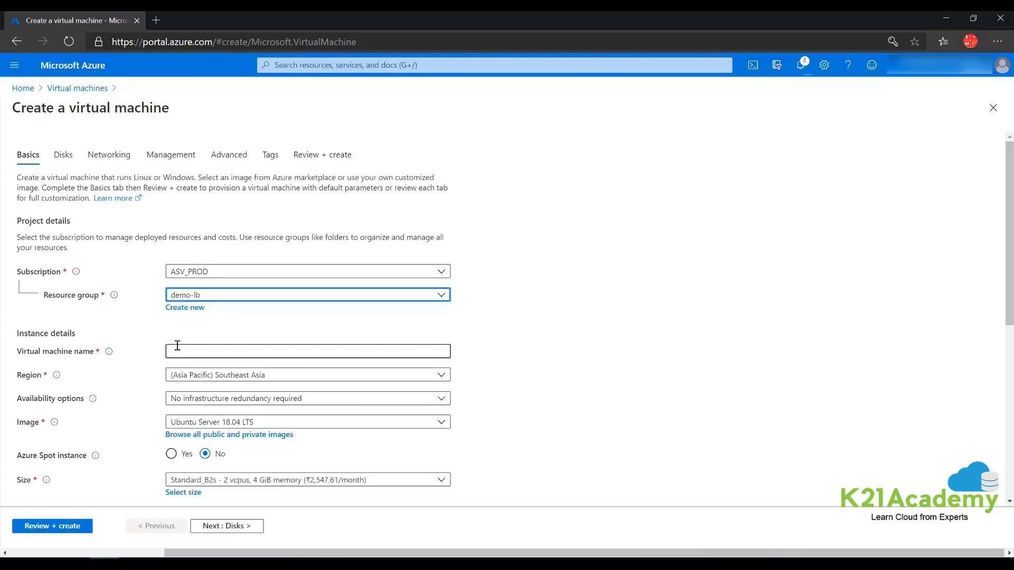
pyautogui.click(180, 350)
pyautogui.write('vm-2')
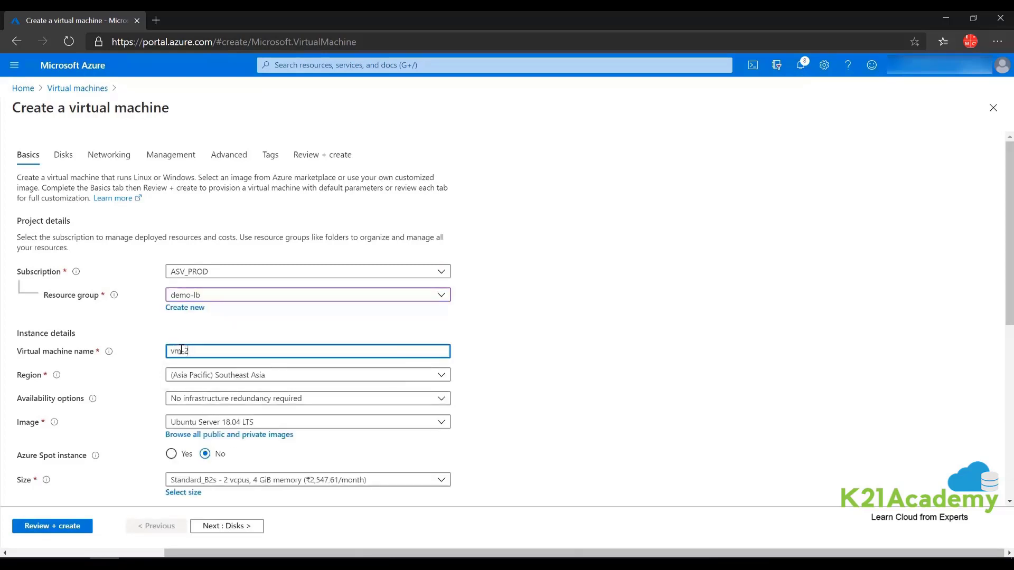
# - Place the VM in availability zone 1 with Windows Server 2019 Datacenter and Standard_D4s_v3 size
pyautogui.click(232, 400)
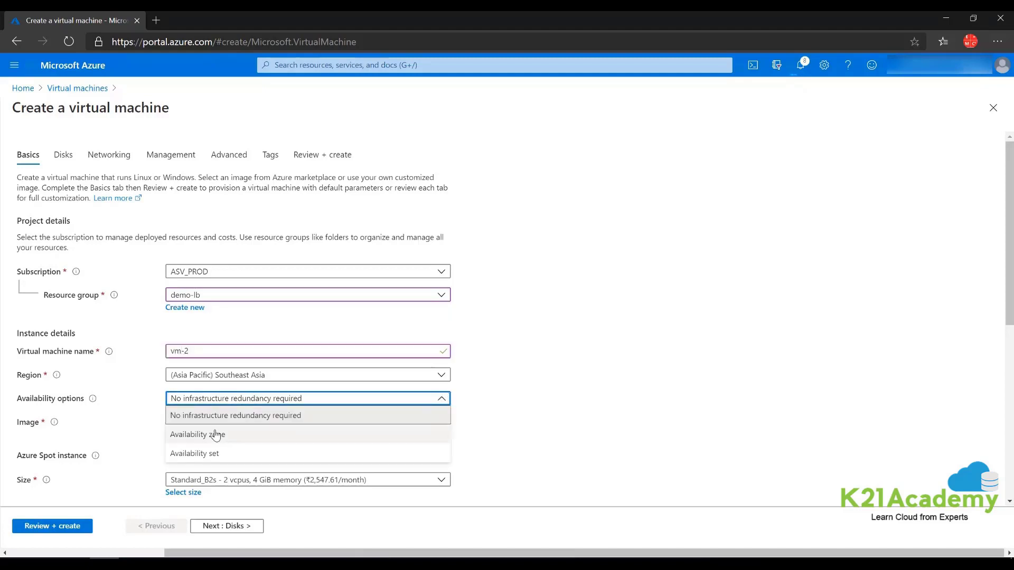
pyautogui.click(229, 430)
pyautogui.click(233, 423)
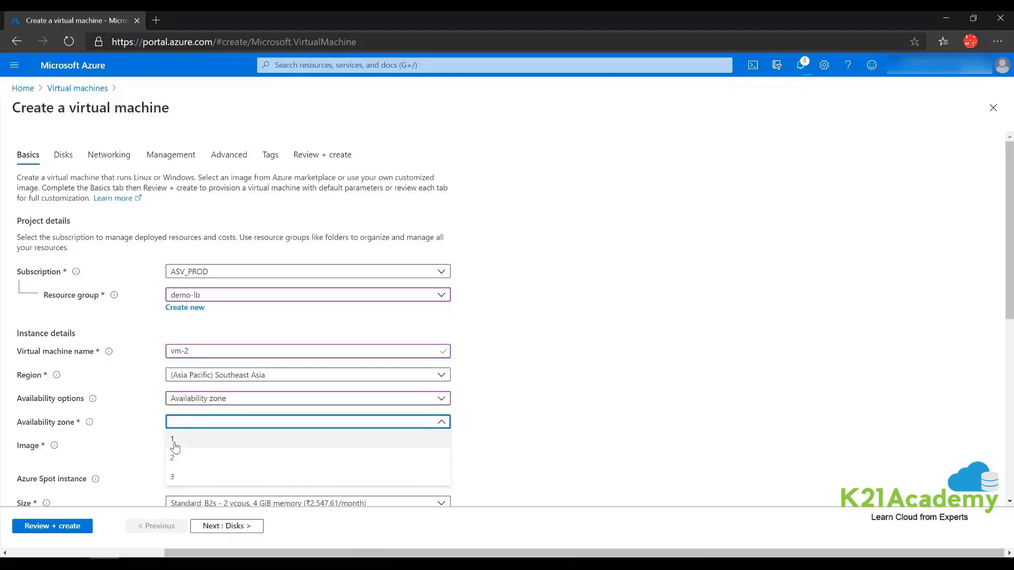
pyautogui.click(176, 439)
pyautogui.click(355, 446)
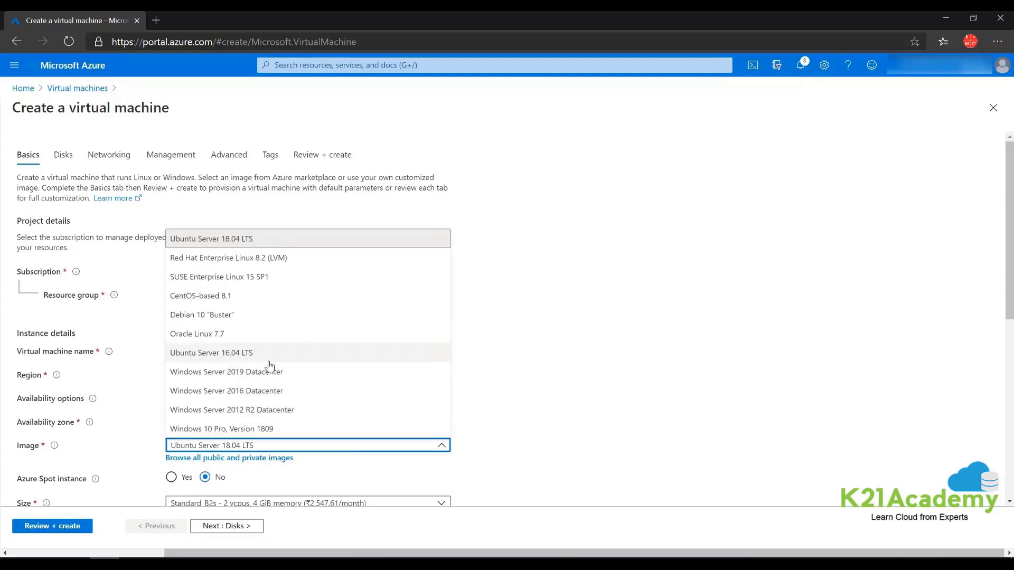
pyautogui.click(379, 372)
pyautogui.scroll(-2, 441, 412)
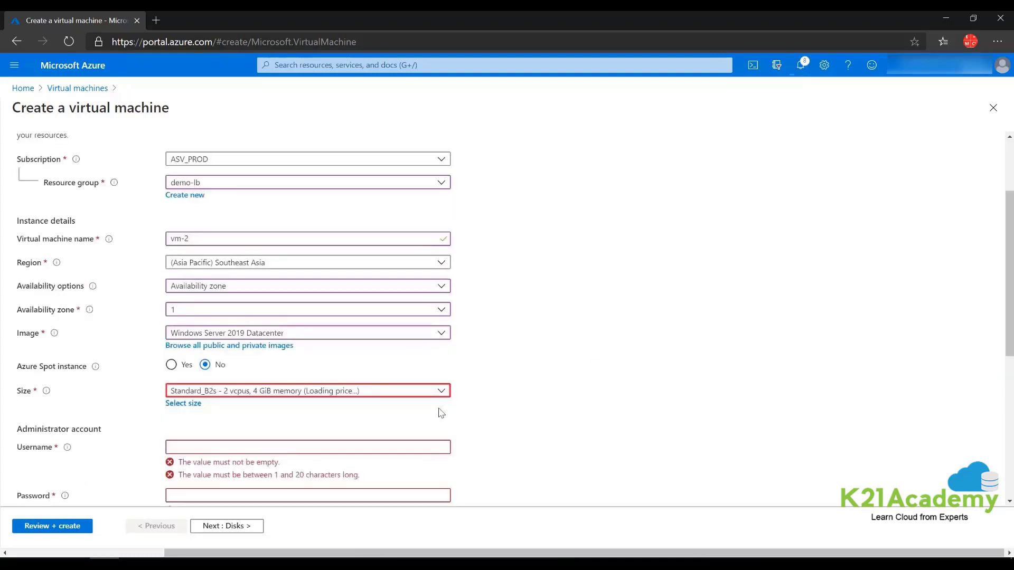
pyautogui.click(434, 392)
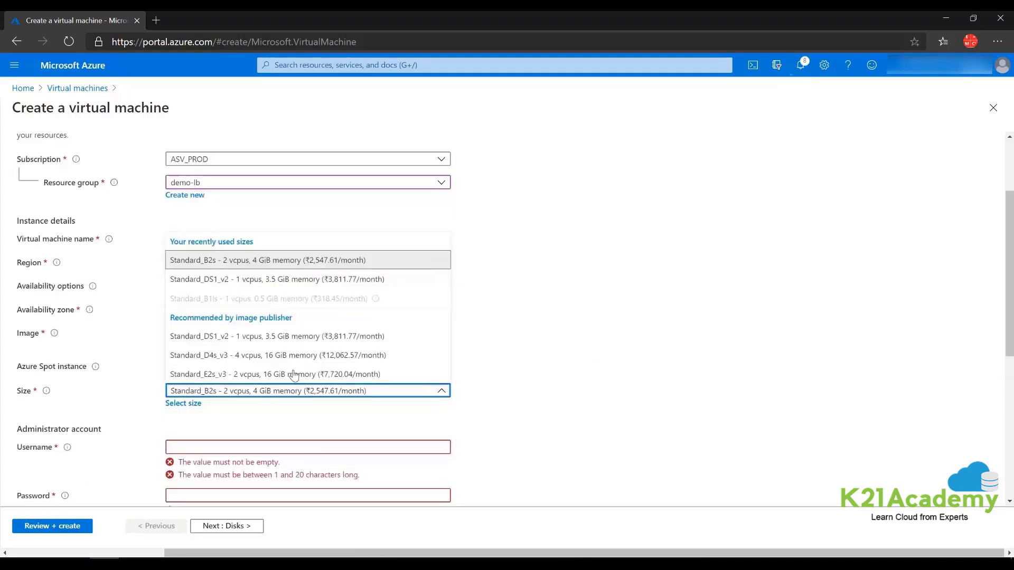
pyautogui.click(286, 355)
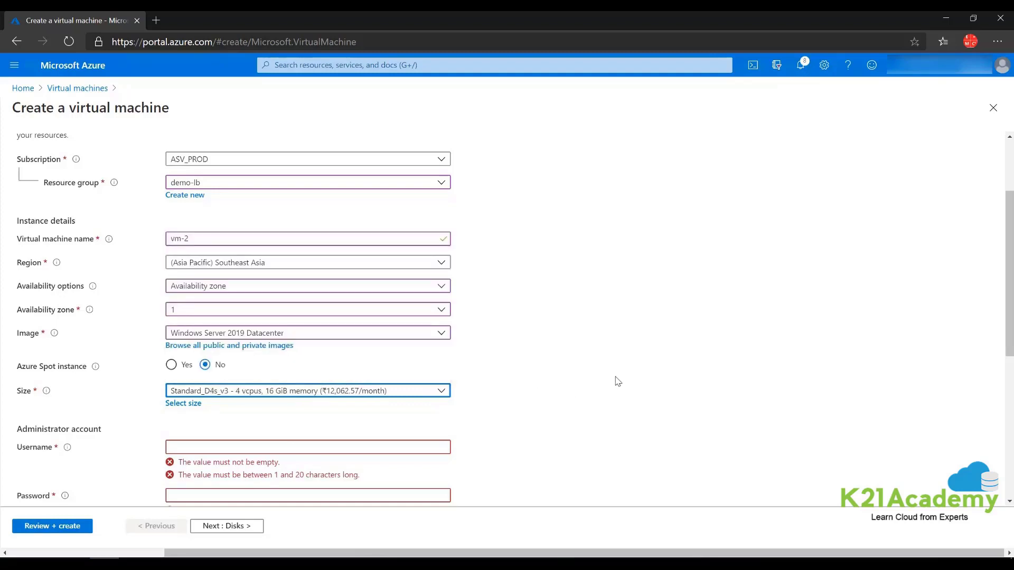
# - Set the administrator username to trainer and enter the administrator password
pyautogui.click(187, 448)
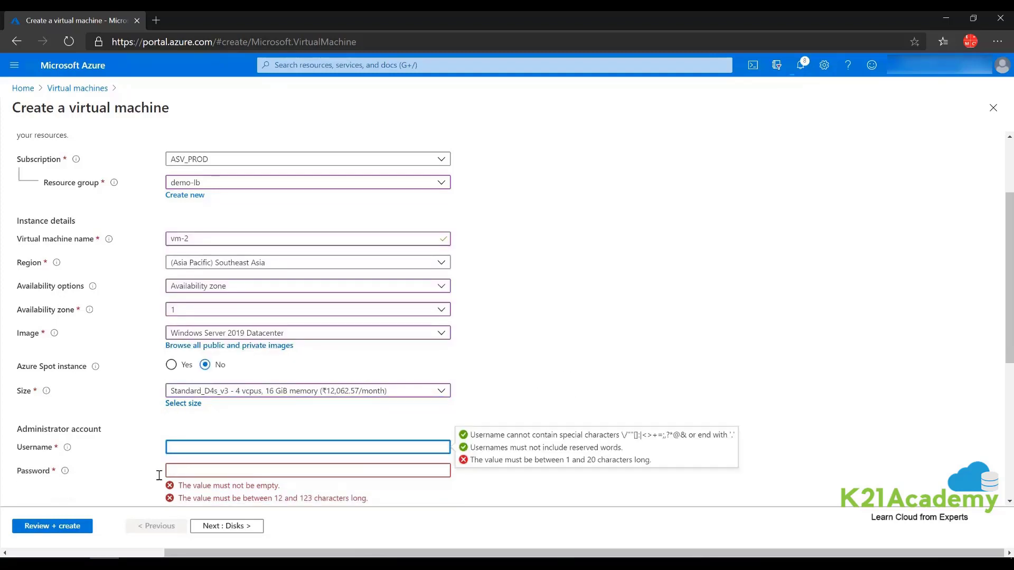
pyautogui.write('trainer')
pyautogui.press('Tab')
pyautogui.write('Pa')
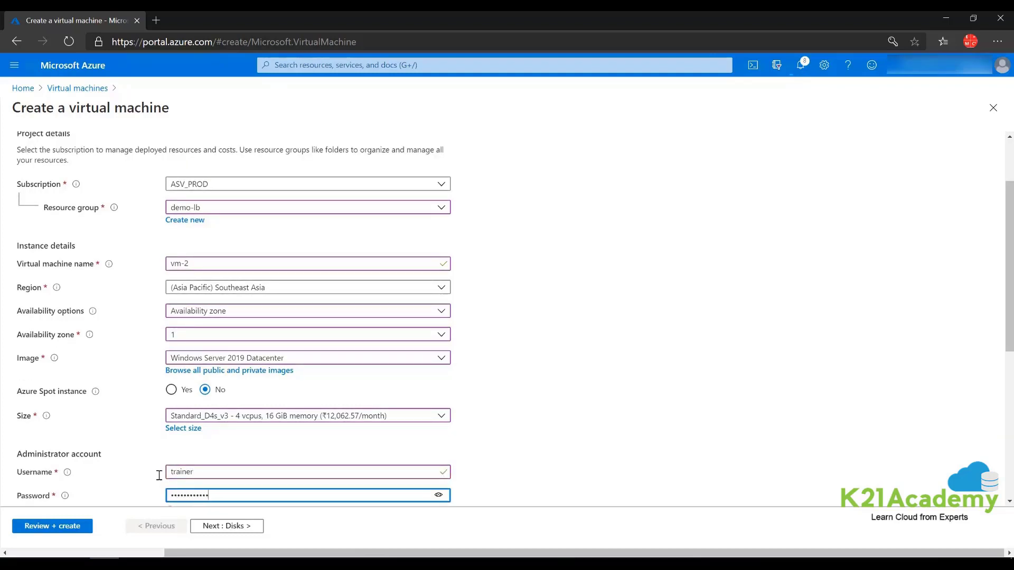
pyautogui.click(665, 409)
# - Allow inbound HTTP (80) alongside RDP (3389)
pyautogui.scroll(-5, 256, 380)
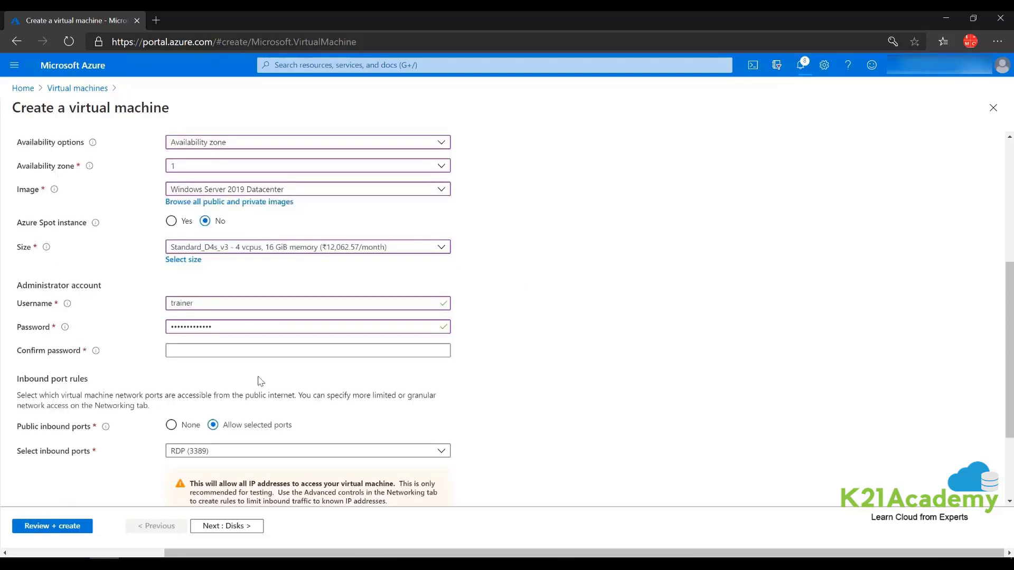
pyautogui.click(232, 328)
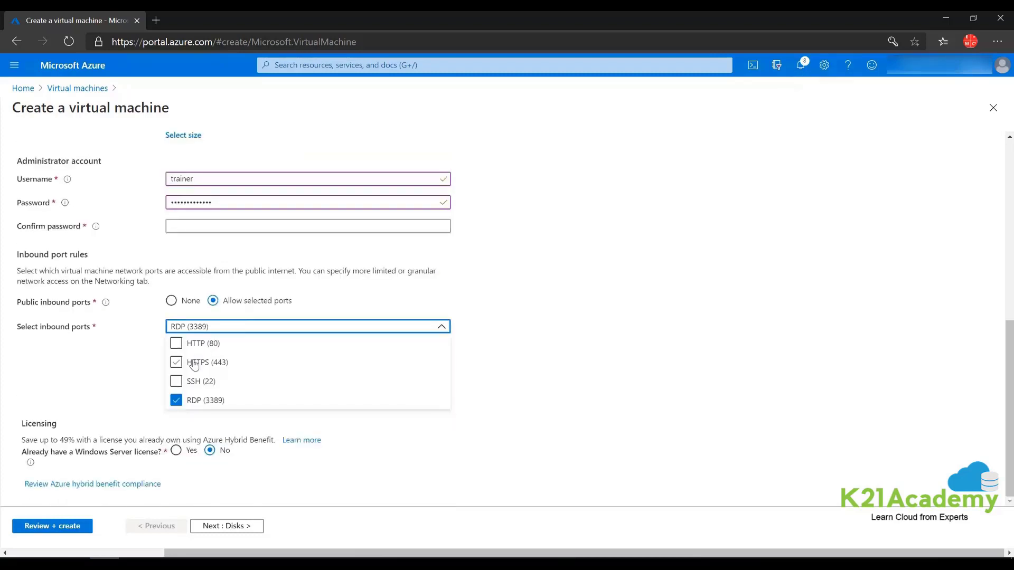
pyautogui.click(190, 351)
pyautogui.click(176, 344)
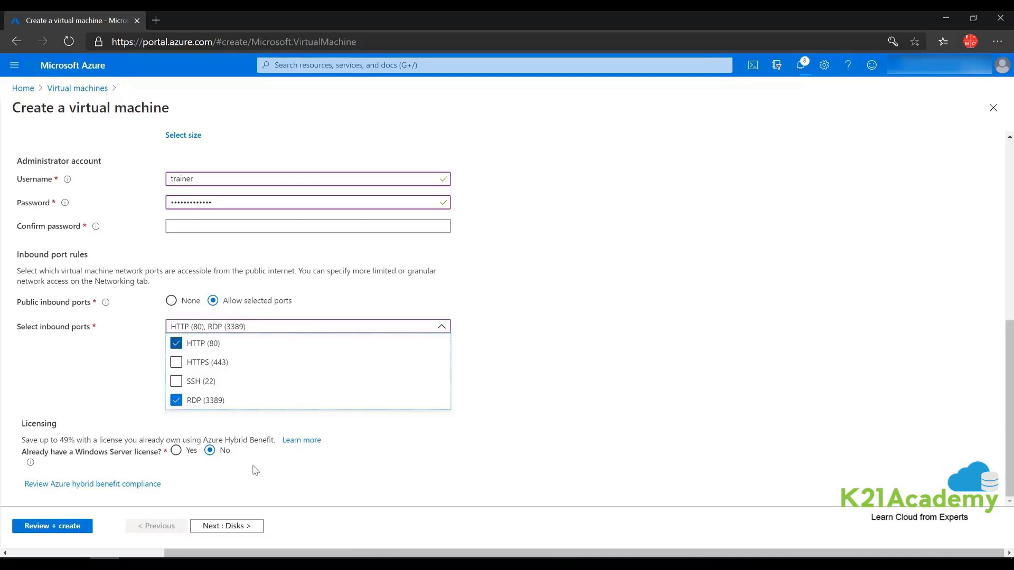
pyautogui.click(530, 464)
# - Fill in Confirm password with the administrator password and continue to Disks
pyautogui.scroll(2, 251, 372)
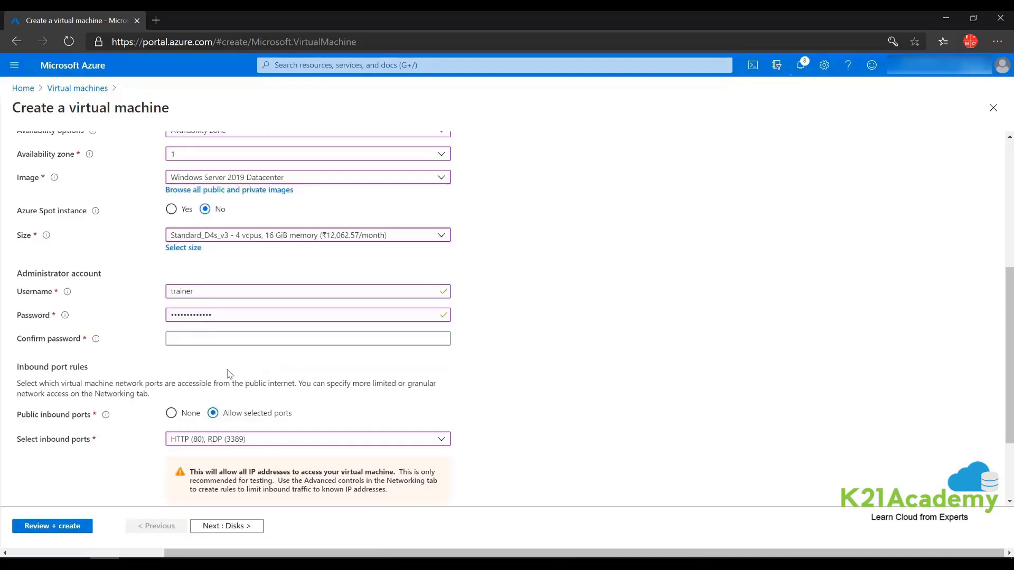
pyautogui.click(207, 336)
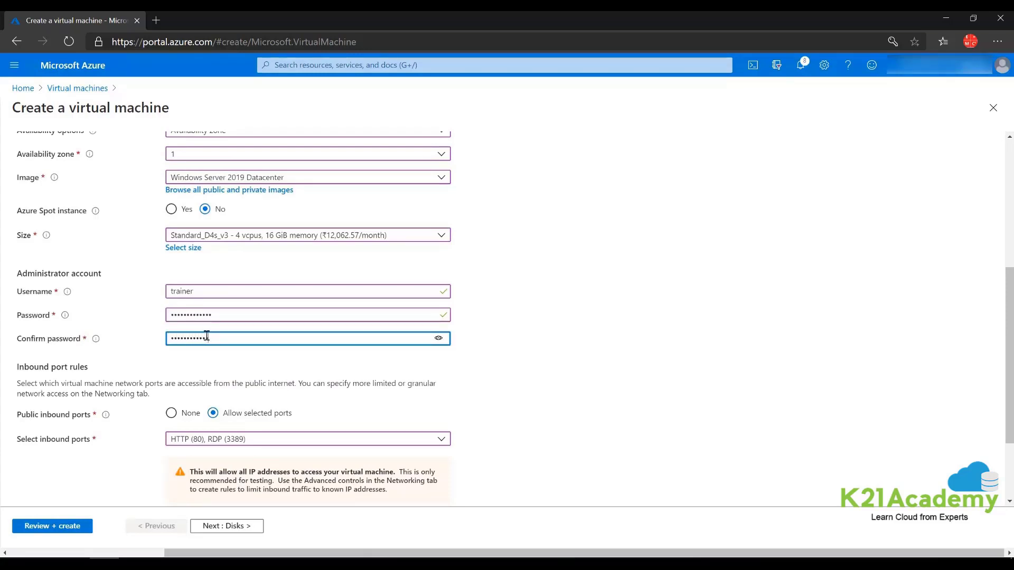
pyautogui.click(676, 425)
pyautogui.scroll(-2, 555, 344)
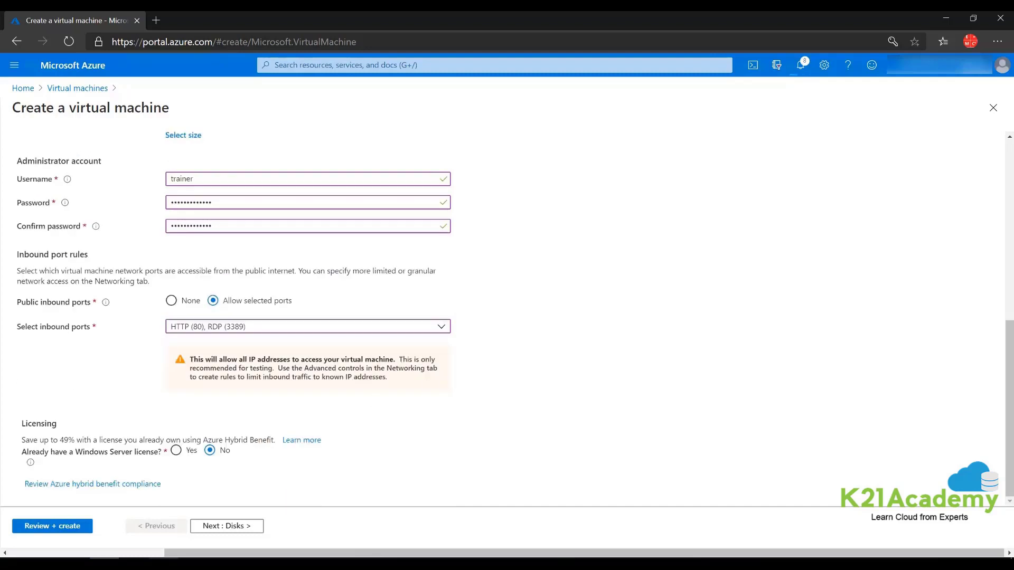
pyautogui.click(224, 526)
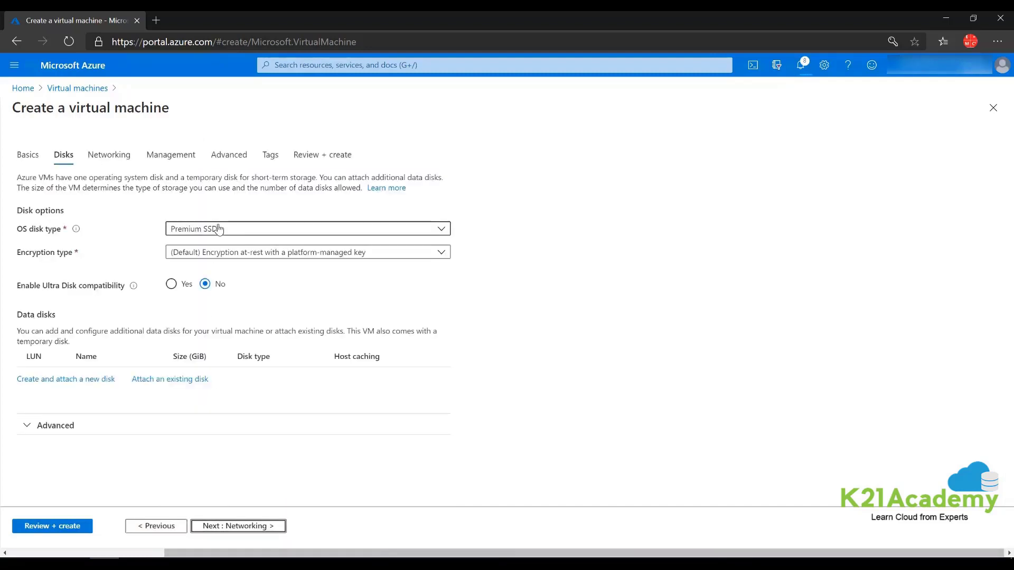
# - Use a Standard HDD OS disk and set the VM's public IP to None
pyautogui.click(213, 229)
pyautogui.click(209, 246)
pyautogui.click(125, 160)
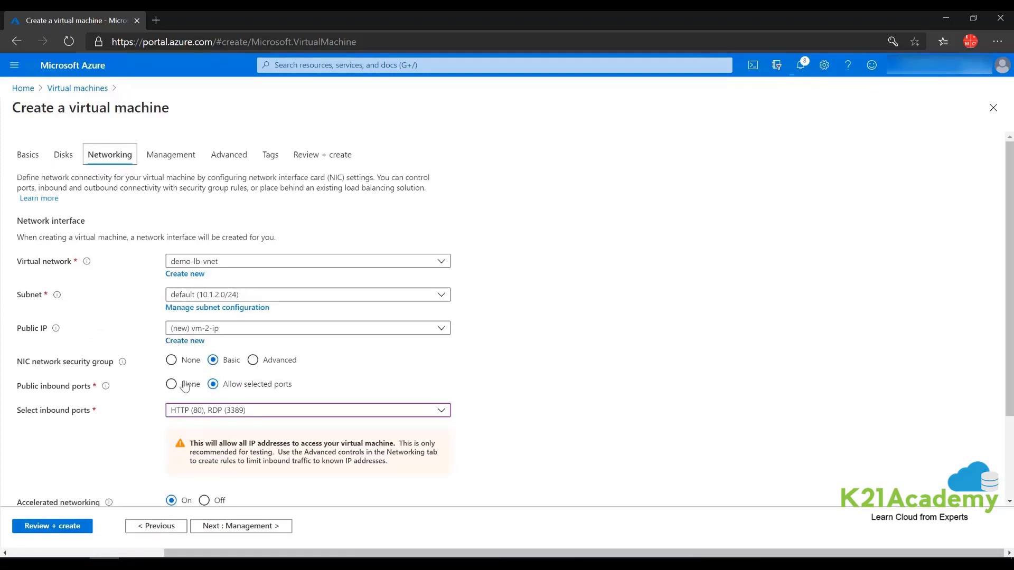
pyautogui.click(207, 330)
pyautogui.click(185, 360)
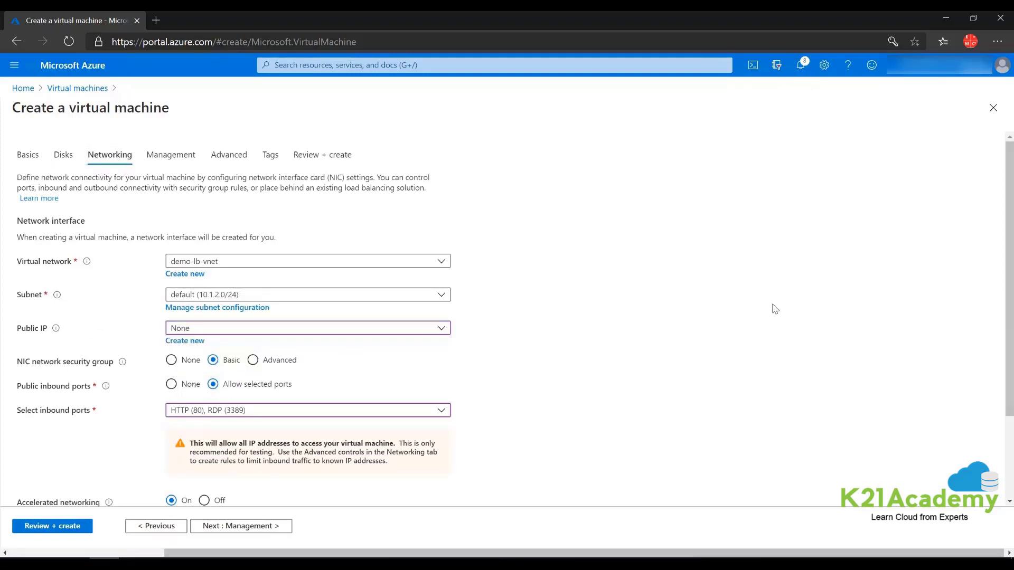
pyautogui.scroll(-2, 378, 241)
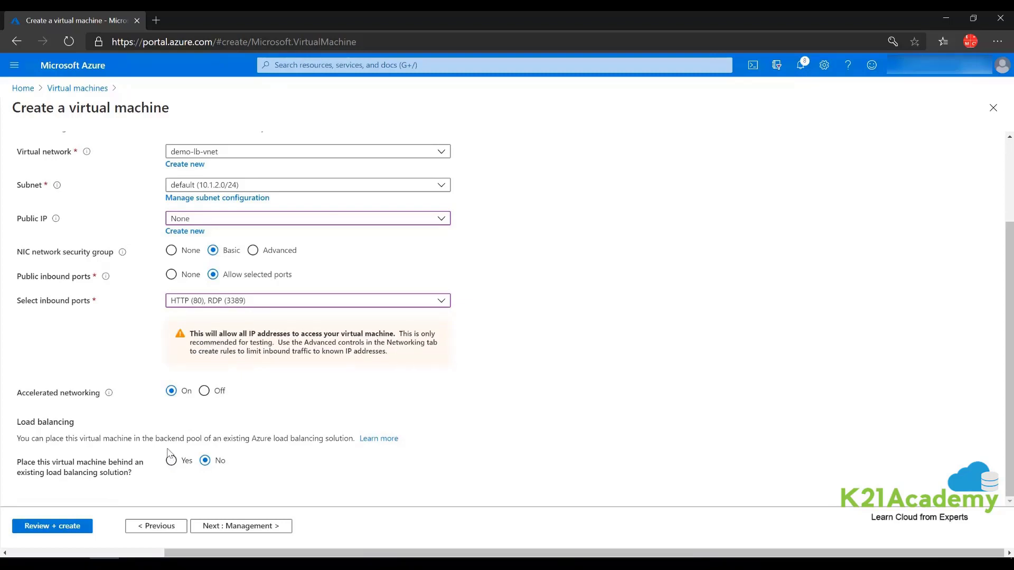
# - Turn off boot diagnostics and auto-shutdown on the Management page, then go to Advanced
pyautogui.click(244, 527)
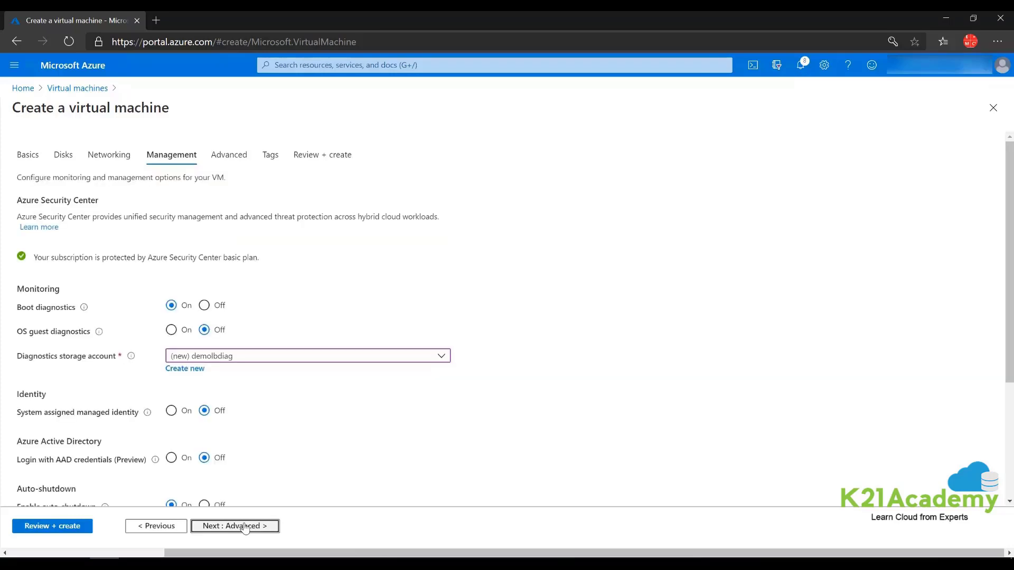
pyautogui.click(204, 305)
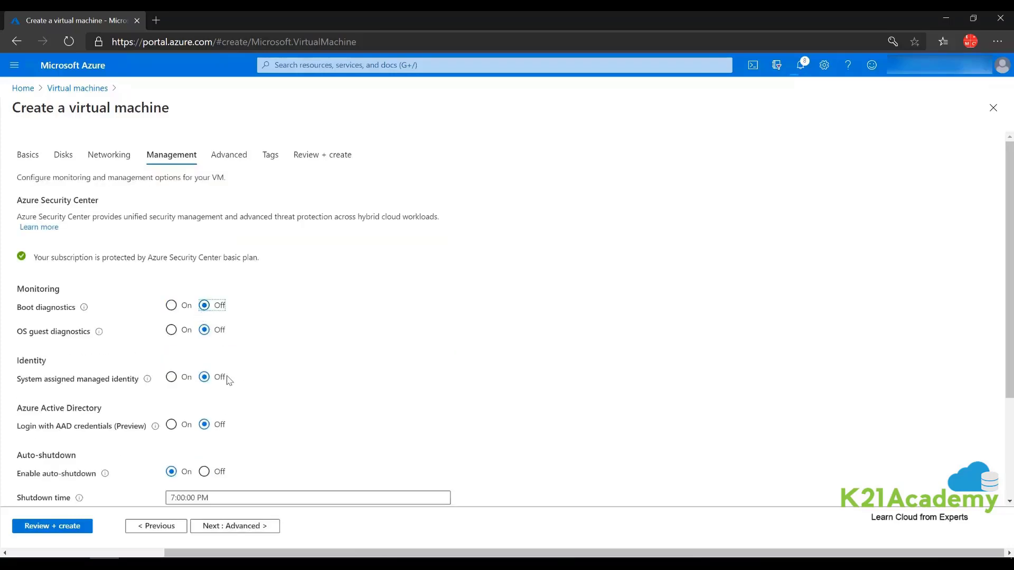
pyautogui.scroll(-2, 227, 377)
pyautogui.click(205, 326)
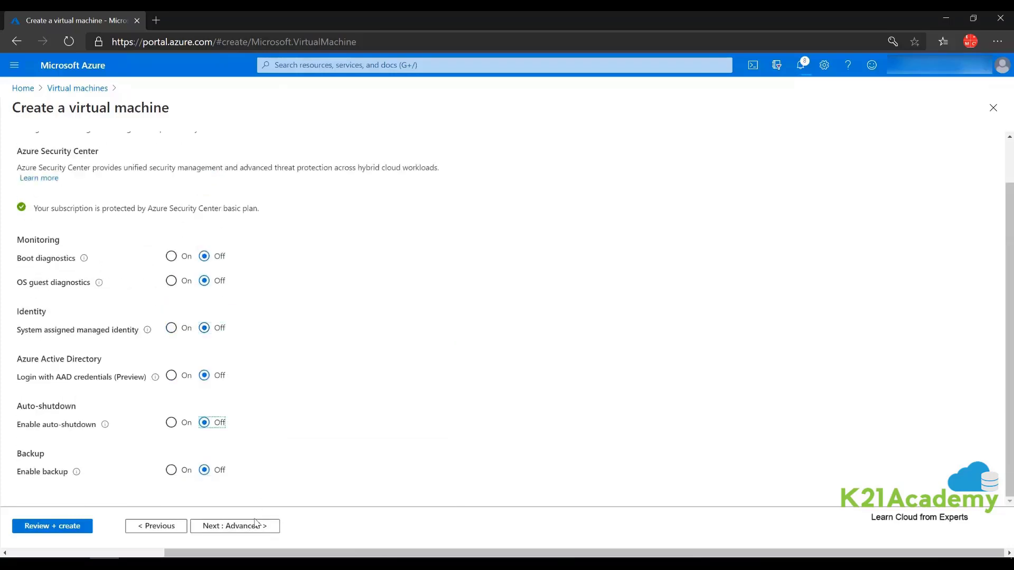
pyautogui.click(233, 527)
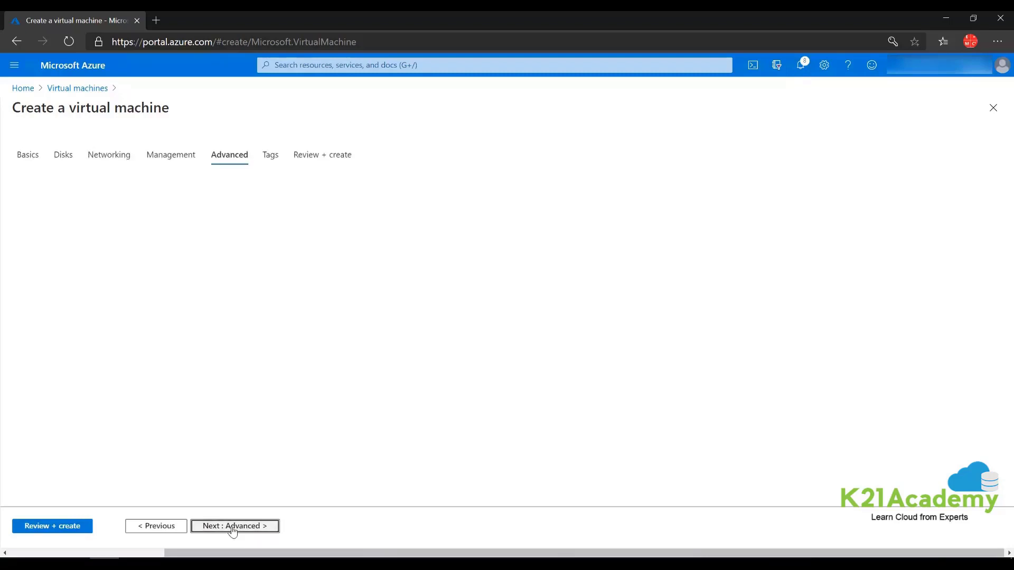
# - Review and create vm-2, then check its deployment progress in notifications
pyautogui.click(49, 526)
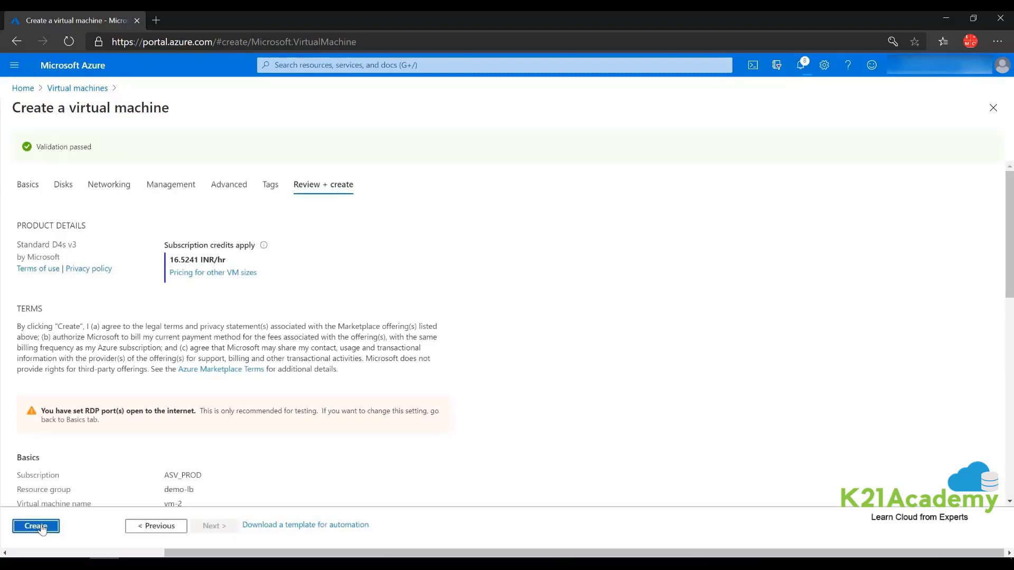
pyautogui.click(43, 527)
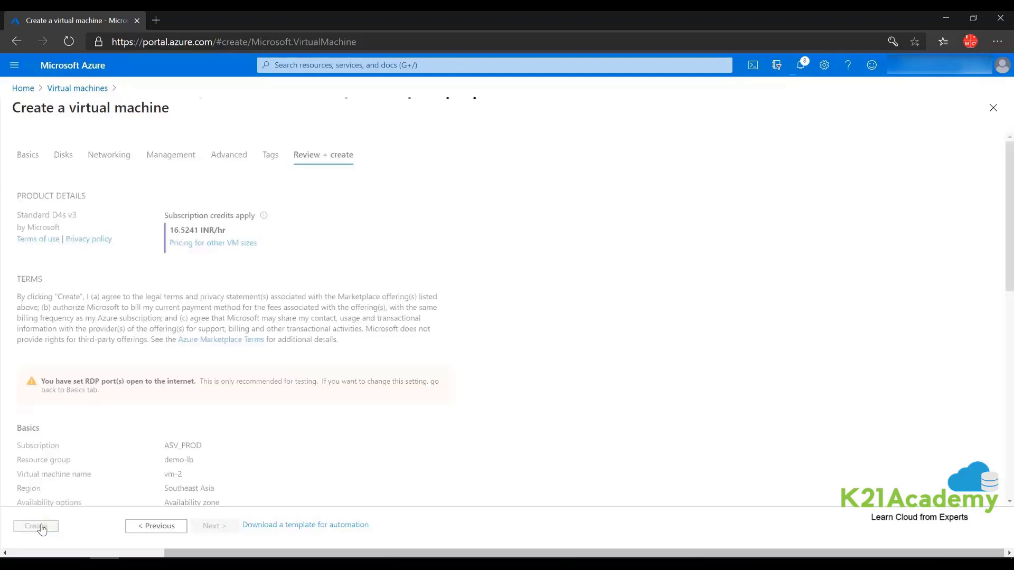
pyautogui.click(802, 74)
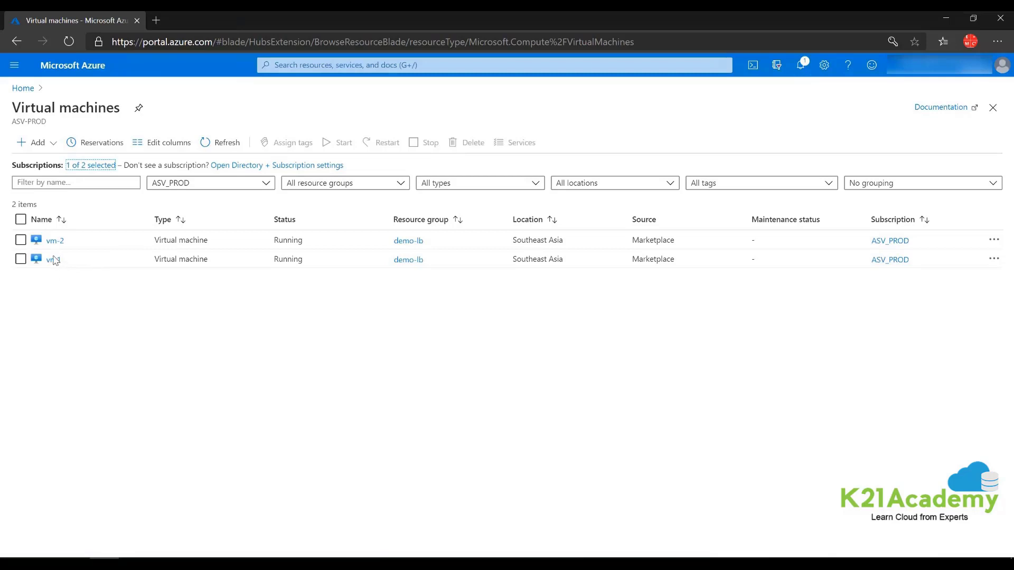
# - Open vm1's overview to show it has no public IP, then switch to Whiteboard
pyautogui.click(53, 260)
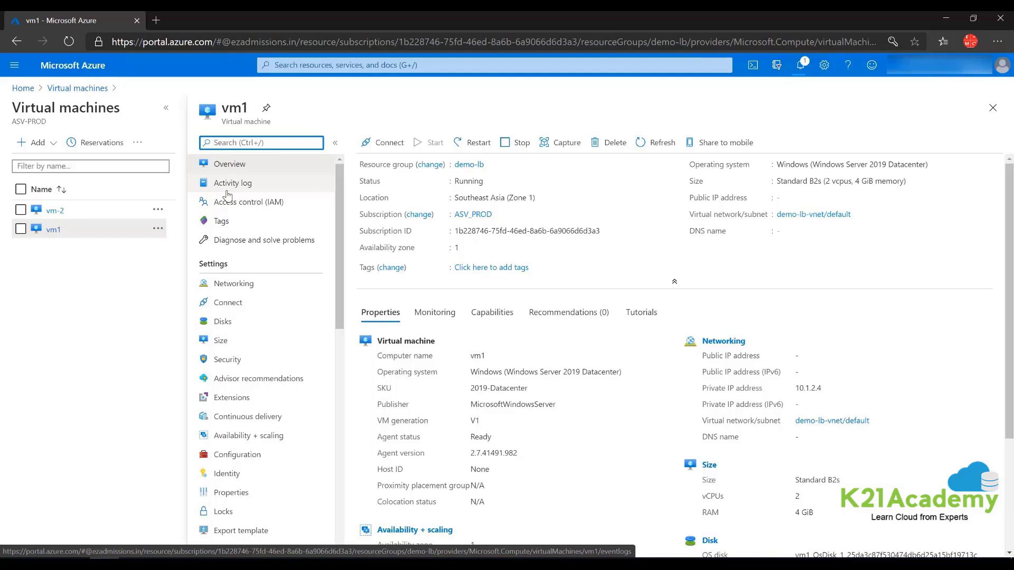
pyautogui.click(312, 563)
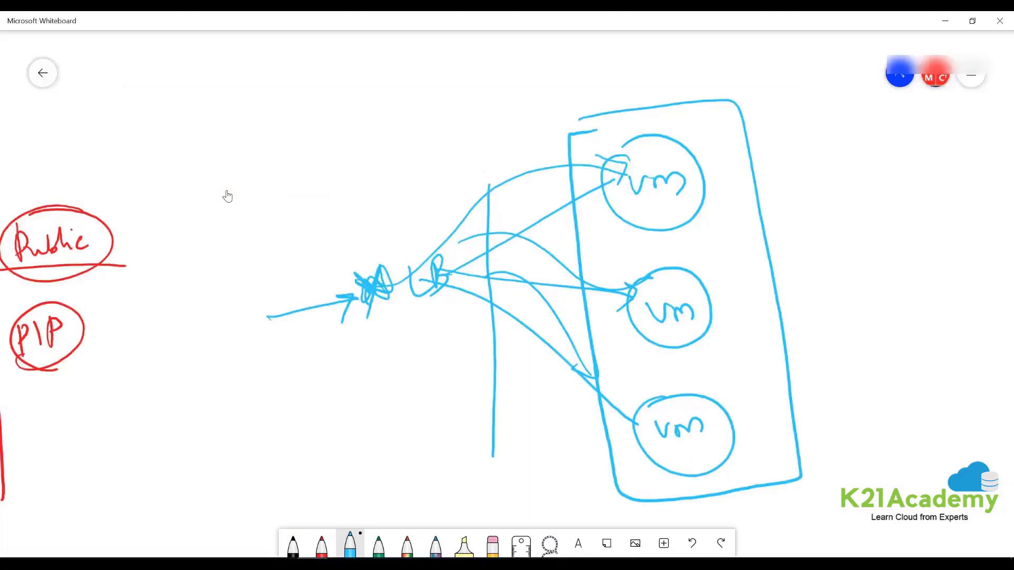
# - Sketch a jump-box VM box with a PIP arrow pointing into it
pyautogui.moveTo(739, 211); pyautogui.dragTo(256, 225)
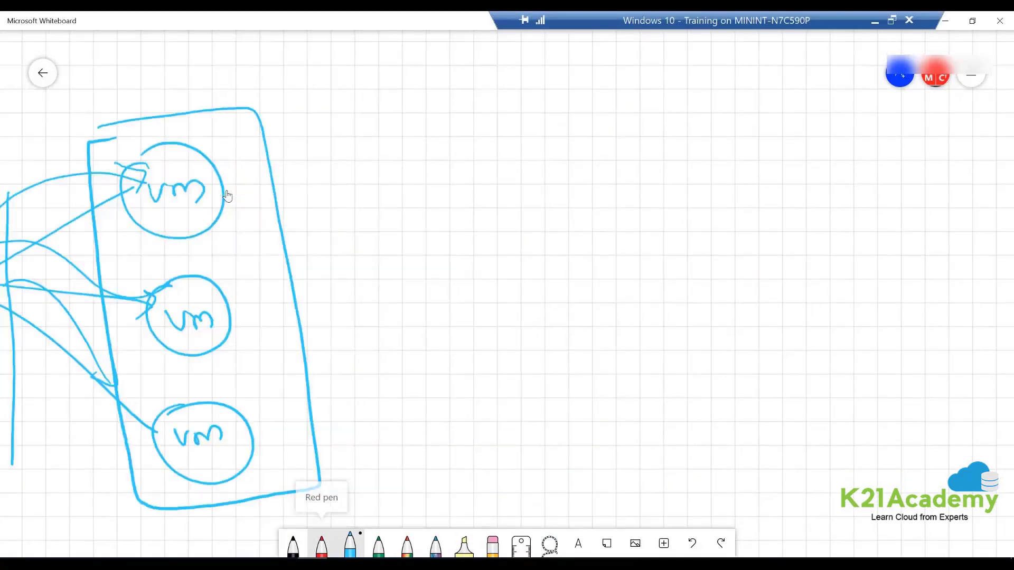
pyautogui.moveTo(633, 264)
pyautogui.mouseDown()
pyautogui.moveTo(568, 260)
pyautogui.moveTo(382, 286)
pyautogui.mouseUp()
pyautogui.moveTo(475, 246)
pyautogui.mouseDown()
pyautogui.moveTo(499, 247)
pyautogui.moveTo(523, 334)
pyautogui.moveTo(472, 245)
pyautogui.moveTo(492, 243)
pyautogui.mouseUp()
pyautogui.moveTo(470, 283); pyautogui.dragTo(520, 289)
pyautogui.moveTo(361, 319); pyautogui.dragTo(373, 346)
pyautogui.moveTo(381, 316)
pyautogui.mouseDown()
pyautogui.moveTo(386, 332)
pyautogui.moveTo(457, 320)
pyautogui.mouseUp()
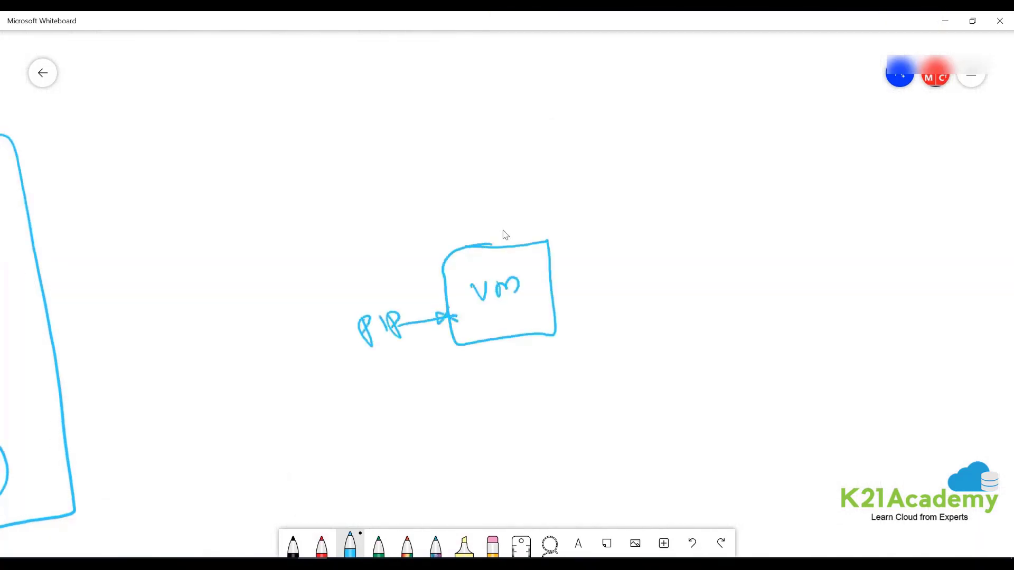
pyautogui.moveTo(326, 188)
pyautogui.mouseDown()
pyautogui.moveTo(555, 178)
pyautogui.moveTo(715, 396)
pyautogui.moveTo(418, 481)
pyautogui.moveTo(311, 208)
pyautogui.moveTo(373, 196)
pyautogui.mouseUp()
# - Draw and label Vm1 and Vm2 boxes below the jump box
pyautogui.moveTo(377, 399)
pyautogui.mouseDown()
pyautogui.moveTo(467, 437)
pyautogui.moveTo(376, 400)
pyautogui.moveTo(430, 431)
pyautogui.mouseUp()
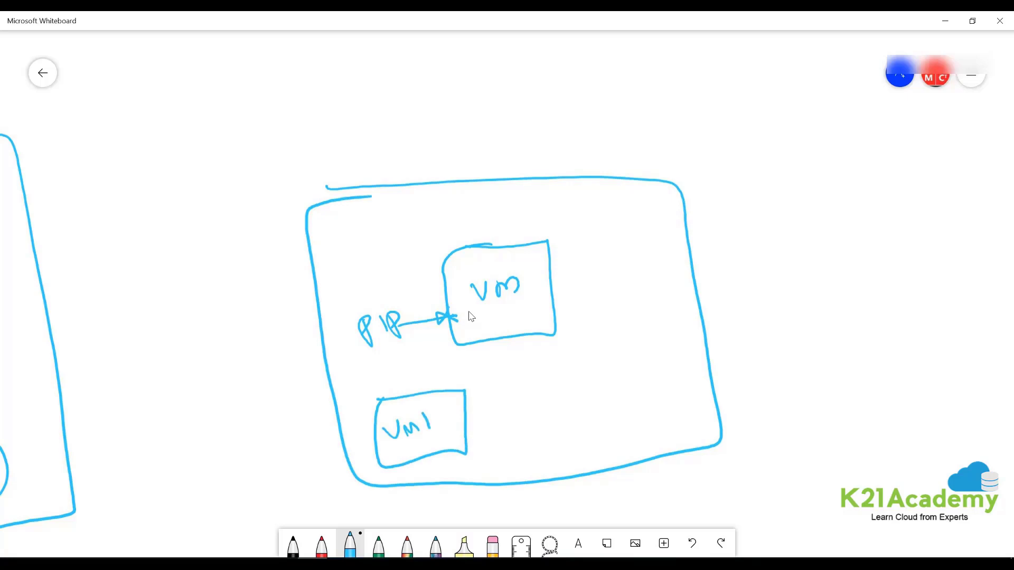
pyautogui.moveTo(568, 374)
pyautogui.mouseDown()
pyautogui.moveTo(657, 433)
pyautogui.moveTo(537, 384)
pyautogui.moveTo(607, 371)
pyautogui.mouseUp()
pyautogui.moveTo(567, 404)
pyautogui.mouseDown()
pyautogui.moveTo(575, 417)
pyautogui.moveTo(580, 399)
pyautogui.mouseUp()
pyautogui.moveTo(590, 412); pyautogui.dragTo(610, 404)
pyautogui.moveTo(612, 394); pyautogui.dragTo(636, 391)
# - Draw an incoming RDP line arrowing into the PIP
pyautogui.moveTo(204, 360)
pyautogui.mouseDown()
pyautogui.moveTo(364, 330)
pyautogui.moveTo(325, 353)
pyautogui.mouseUp()
pyautogui.moveTo(210, 313)
pyautogui.mouseDown()
pyautogui.moveTo(212, 338)
pyautogui.moveTo(228, 326)
pyautogui.mouseUp()
pyautogui.moveTo(232, 313); pyautogui.dragTo(248, 330)
pyautogui.moveTo(238, 332); pyautogui.dragTo(258, 302)
pyautogui.moveTo(258, 302); pyautogui.dragTo(261, 316)
# - Draw arrows from the jump-box VM to Vm1 and Vm2, and circle both VMs
pyautogui.moveTo(464, 344); pyautogui.dragTo(432, 394)
pyautogui.moveTo(434, 377)
pyautogui.mouseDown()
pyautogui.moveTo(431, 393)
pyautogui.moveTo(445, 392)
pyautogui.mouseUp()
pyautogui.moveTo(514, 336); pyautogui.dragTo(570, 370)
pyautogui.moveTo(571, 350); pyautogui.dragTo(571, 370)
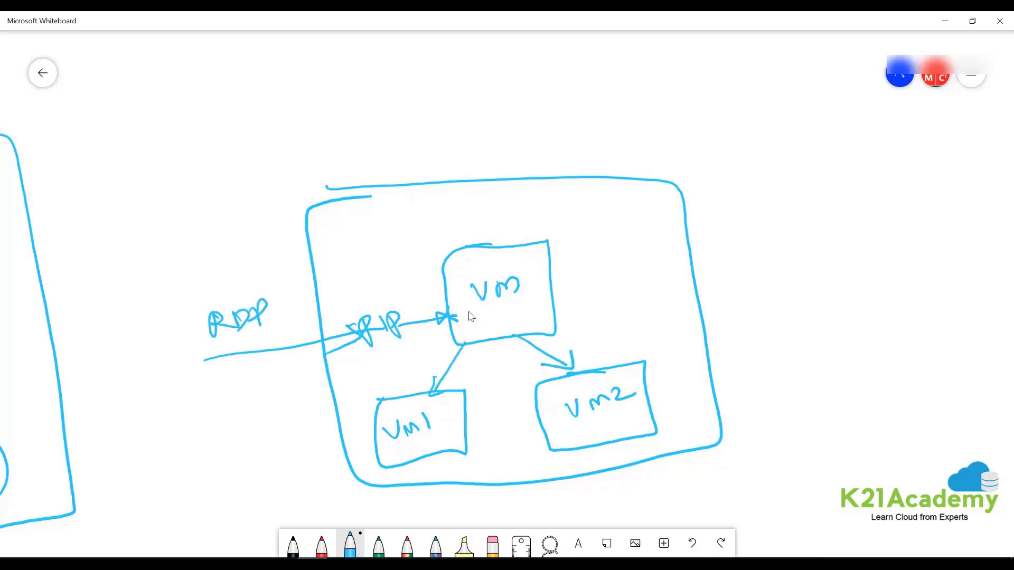
pyautogui.moveTo(469, 270)
pyautogui.mouseDown()
pyautogui.moveTo(570, 292)
pyautogui.moveTo(612, 368)
pyautogui.moveTo(465, 322)
pyautogui.moveTo(467, 394)
pyautogui.mouseUp()
pyautogui.moveTo(457, 377); pyautogui.dragTo(467, 393)
pyautogui.moveTo(481, 374); pyautogui.dragTo(468, 392)
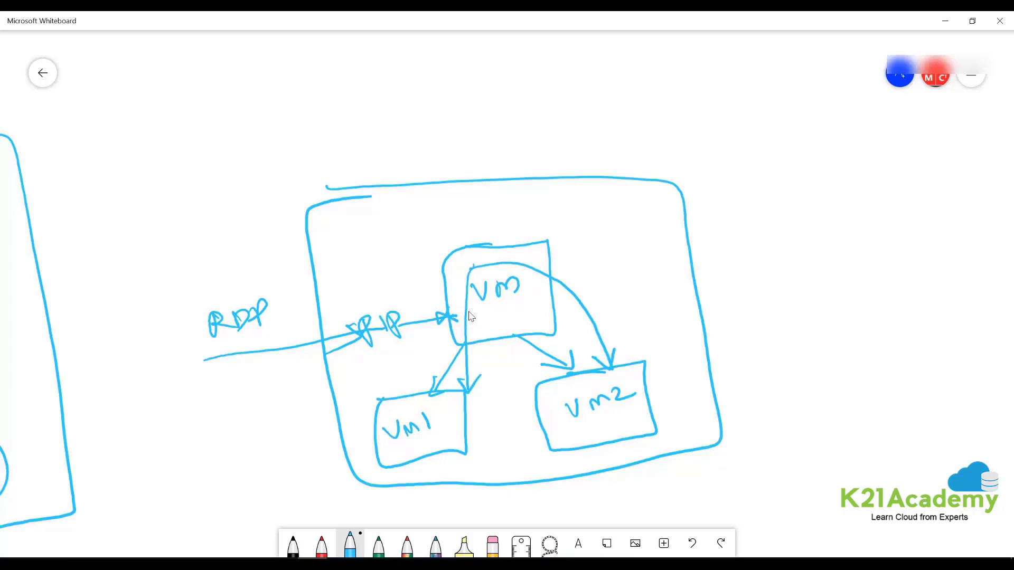
pyautogui.moveTo(636, 353)
pyautogui.mouseDown()
pyautogui.moveTo(402, 390)
pyautogui.moveTo(607, 467)
pyautogui.moveTo(605, 352)
pyautogui.mouseUp()
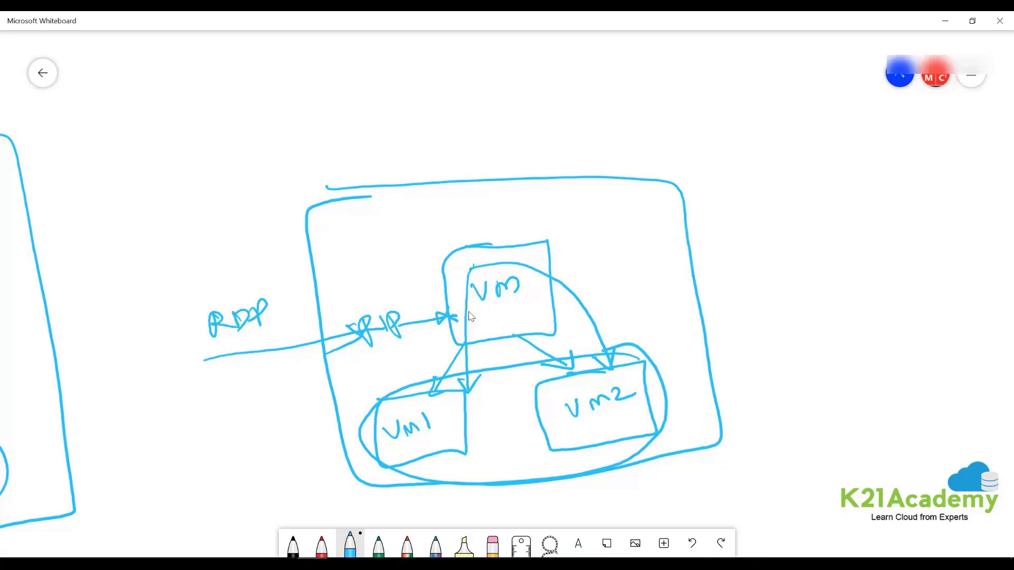
# - Cross out the VM box and add a labelled bubble below Vm1 and Vm2
pyautogui.moveTo(548, 241); pyautogui.dragTo(579, 201)
pyautogui.moveTo(452, 224); pyautogui.dragTo(552, 314)
pyautogui.moveTo(512, 213); pyautogui.dragTo(478, 336)
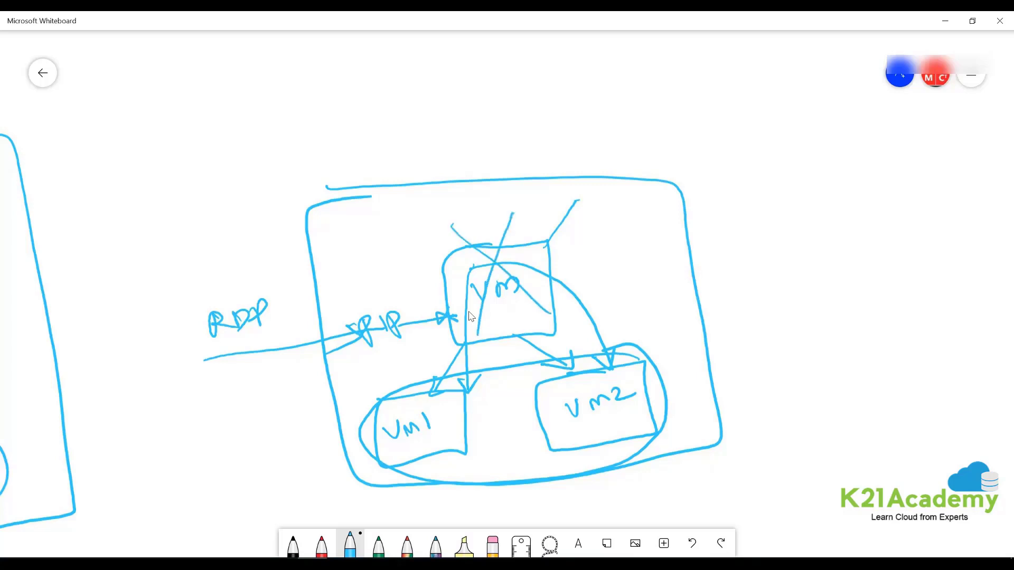
pyautogui.moveTo(412, 455); pyautogui.dragTo(544, 527)
pyautogui.moveTo(590, 435); pyautogui.dragTo(559, 523)
pyautogui.moveTo(529, 494)
pyautogui.mouseDown()
pyautogui.moveTo(494, 525)
pyautogui.moveTo(602, 489)
pyautogui.moveTo(532, 520)
pyautogui.mouseUp()
pyautogui.moveTo(552, 520)
pyautogui.mouseDown()
pyautogui.moveTo(561, 499)
pyautogui.moveTo(560, 519)
pyautogui.mouseUp()
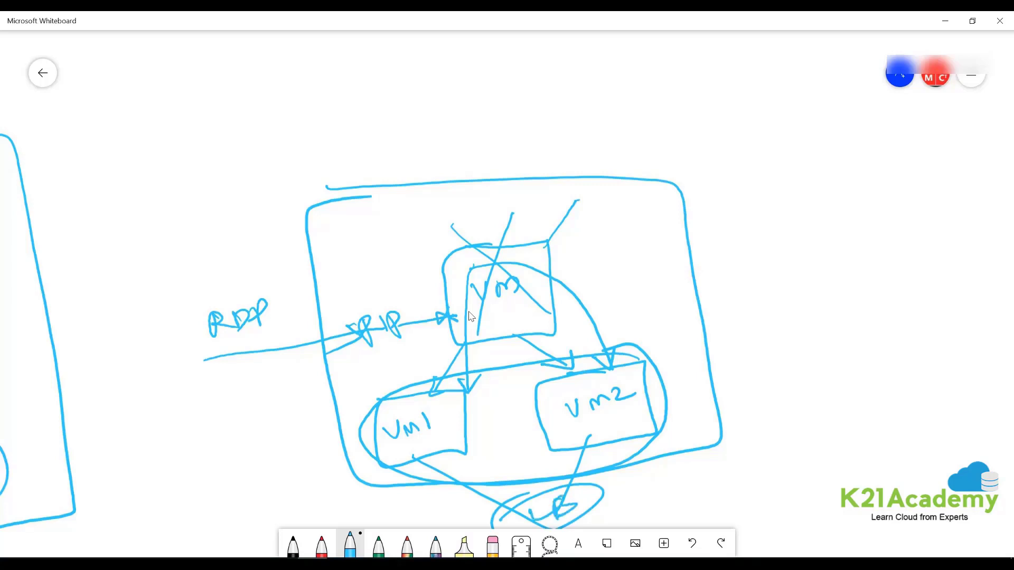
# - Refresh the Azure Virtual machines list and open the jumbox VM
pyautogui.click(945, 20)
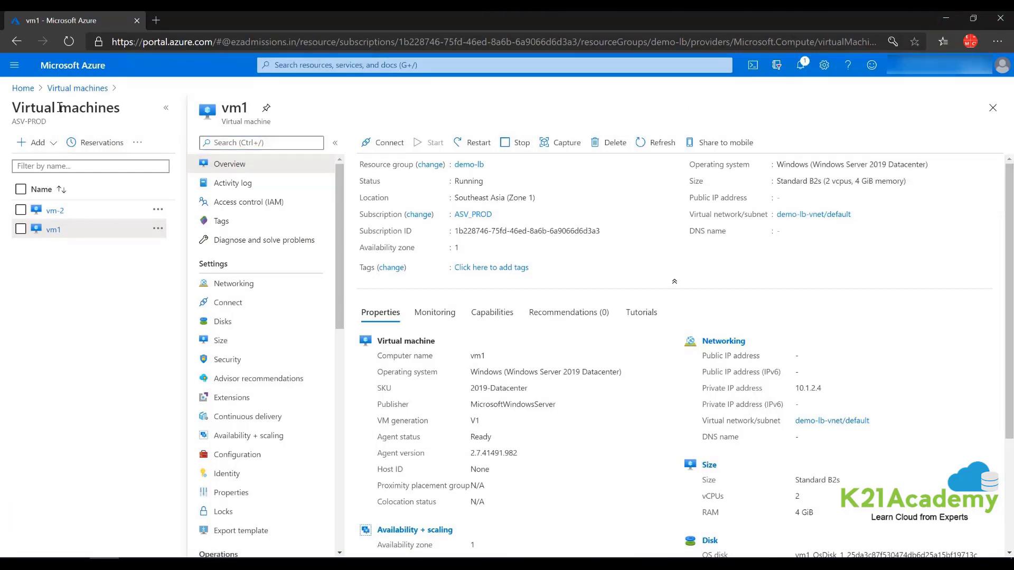
pyautogui.click(71, 88)
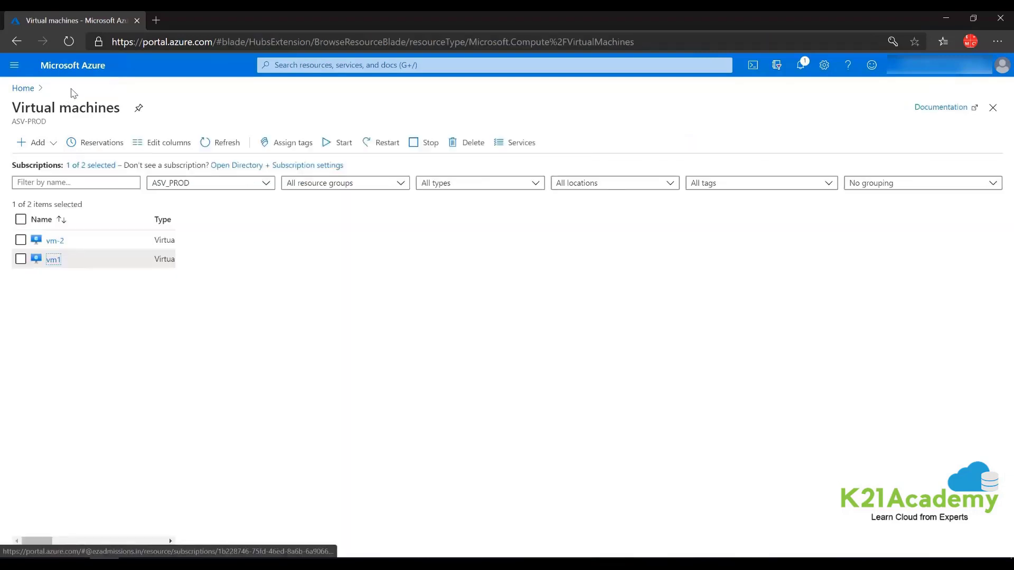
pyautogui.click(220, 143)
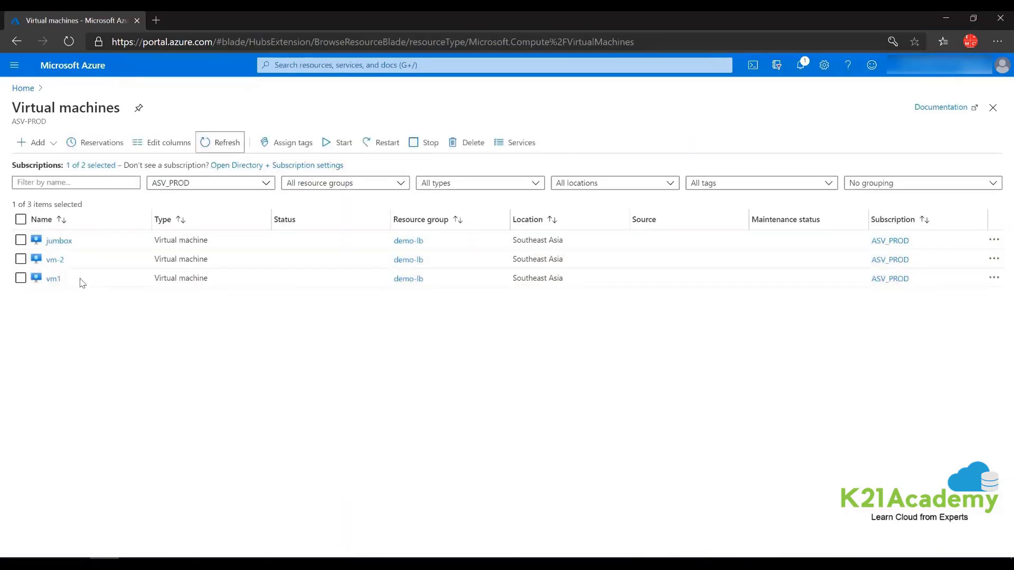
pyautogui.click(55, 242)
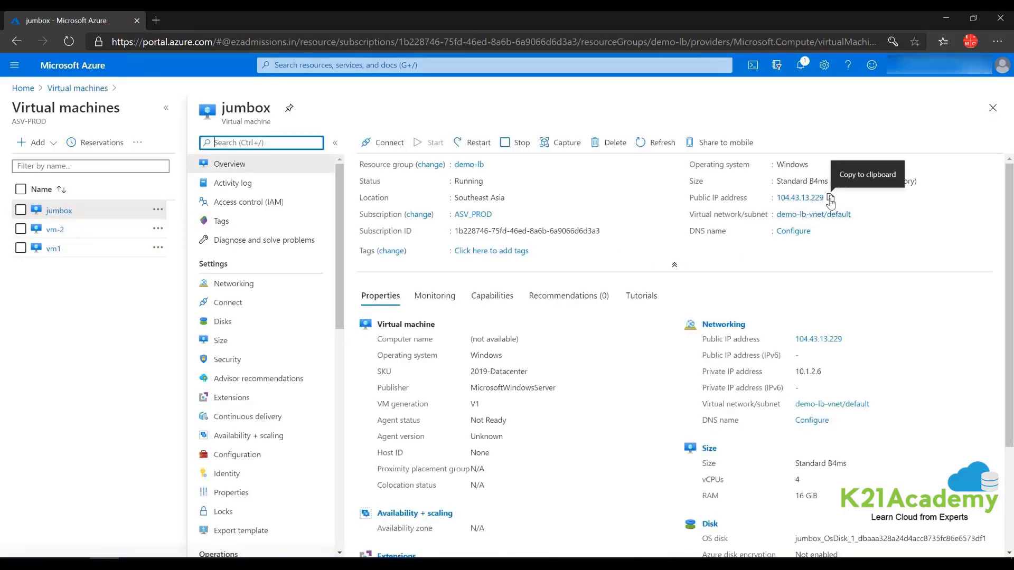
# - Copy jumbox's public IP 104.43.13.229 into Remote Desktop Connection as the remote computer
pyautogui.click(831, 200)
pyautogui.press('super')
pyautogui.write('rd')
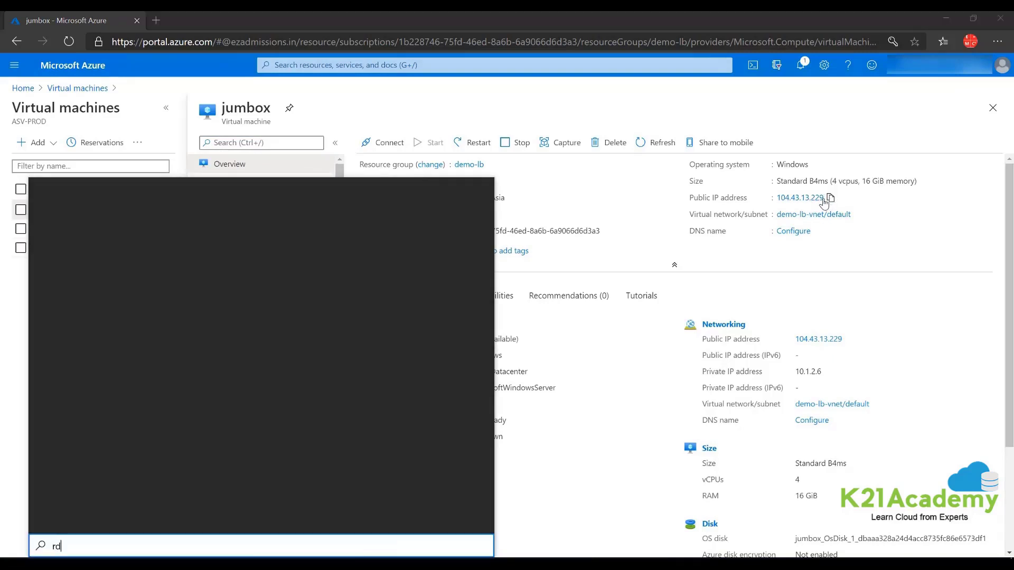
pyautogui.write('p')
pyautogui.press('Return')
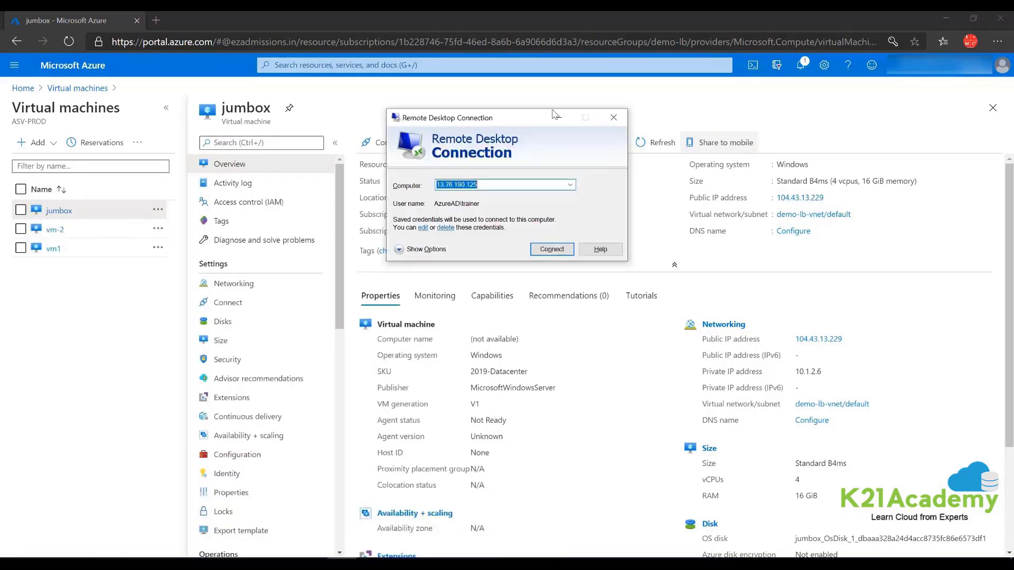
pyautogui.hotkey('ctrl', 'v')
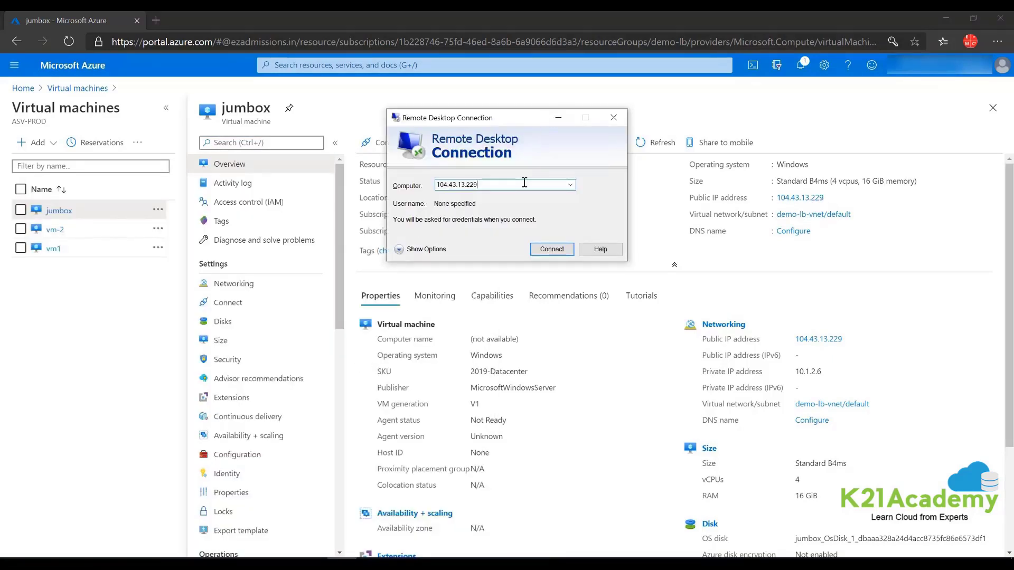
pyautogui.click(423, 250)
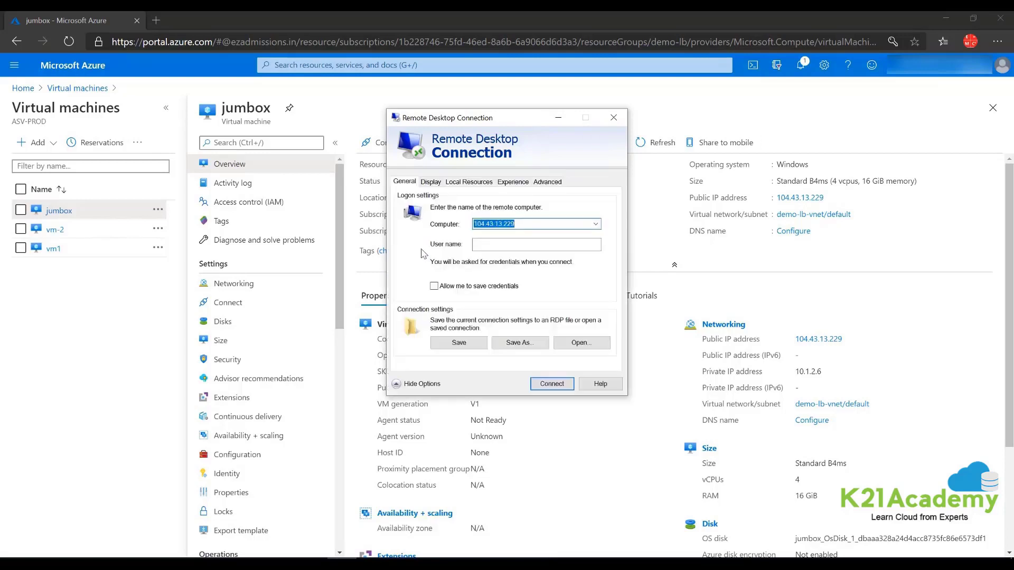
# - Connect with the admin user name and password, accepting the certificate warning
pyautogui.click(478, 248)
pyautogui.write('tr')
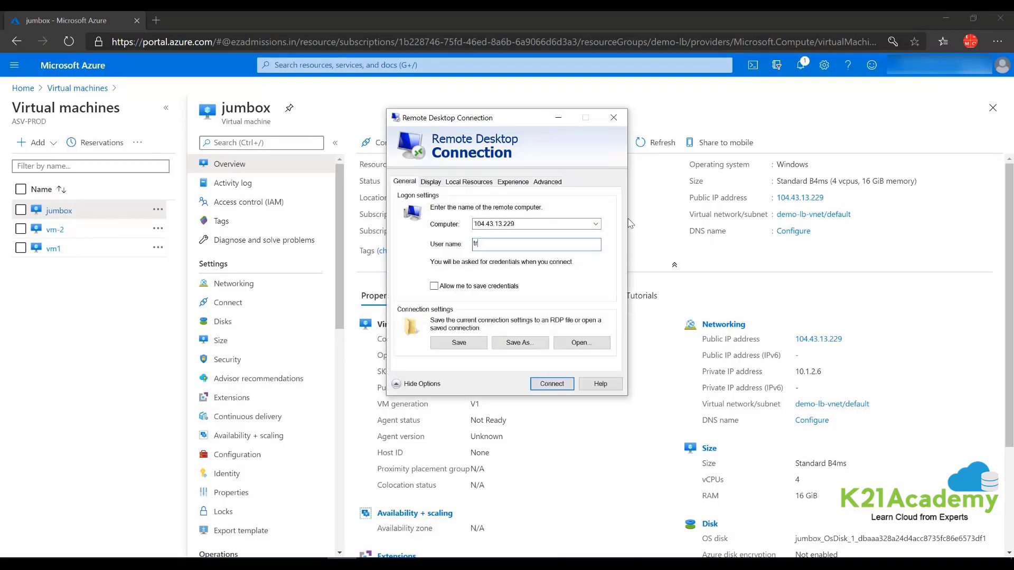
pyautogui.write('ainer')
pyautogui.click(553, 384)
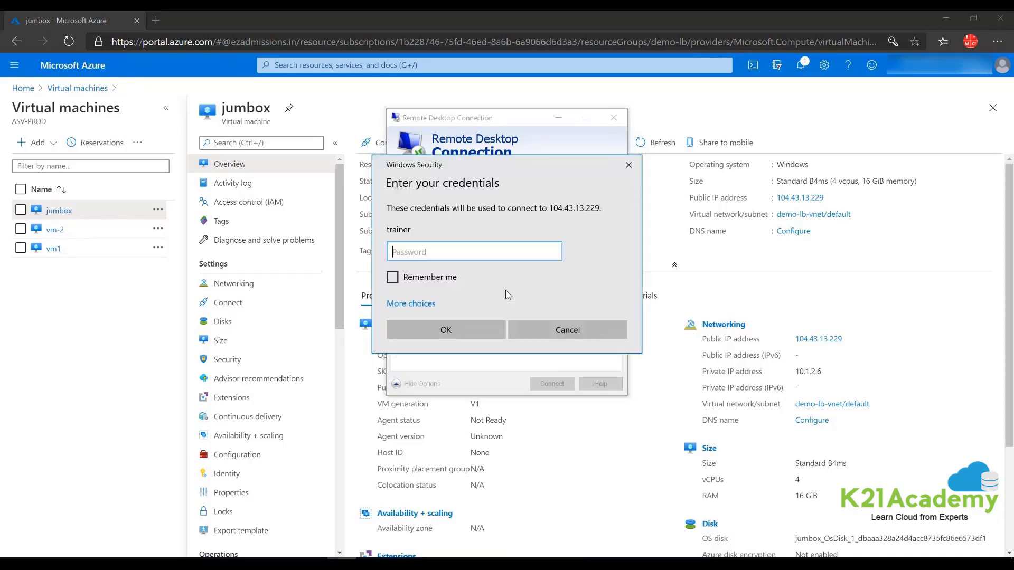
pyautogui.write('••••••••••••')
pyautogui.press('Return')
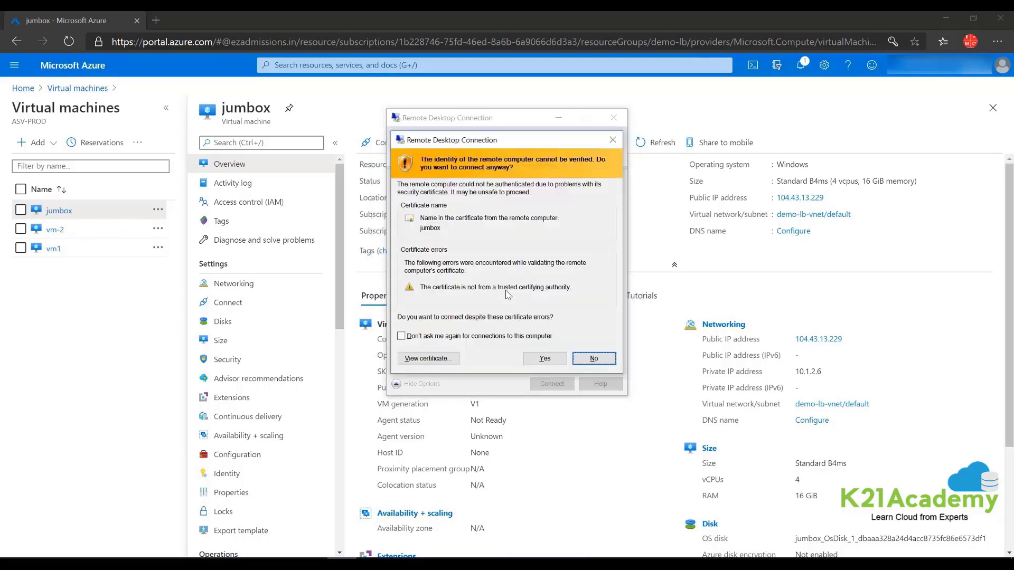
pyautogui.click(543, 359)
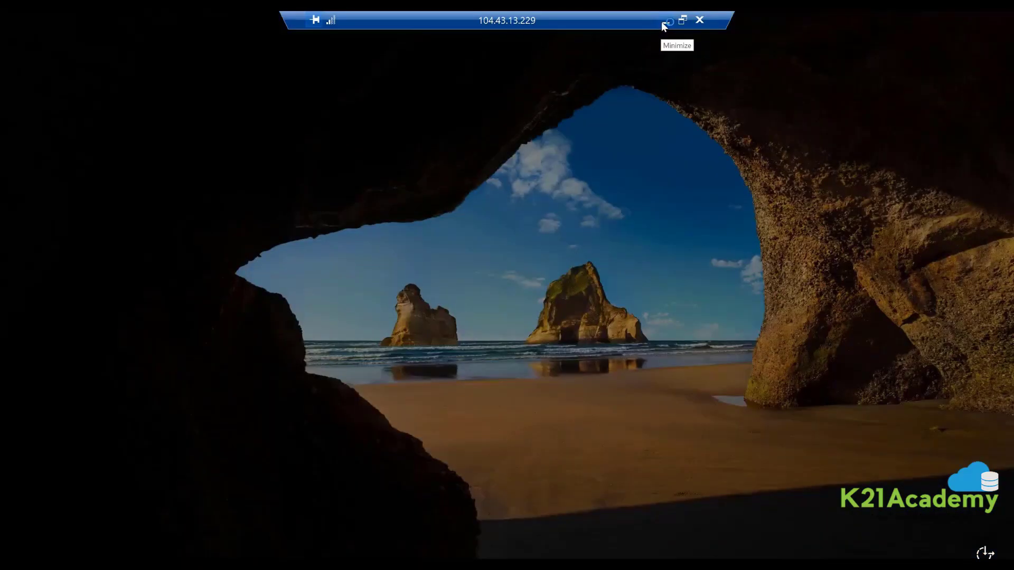
# - Minimize the remote session and select vm1's private IP 10.1.2.4 in its overview
pyautogui.click(663, 22)
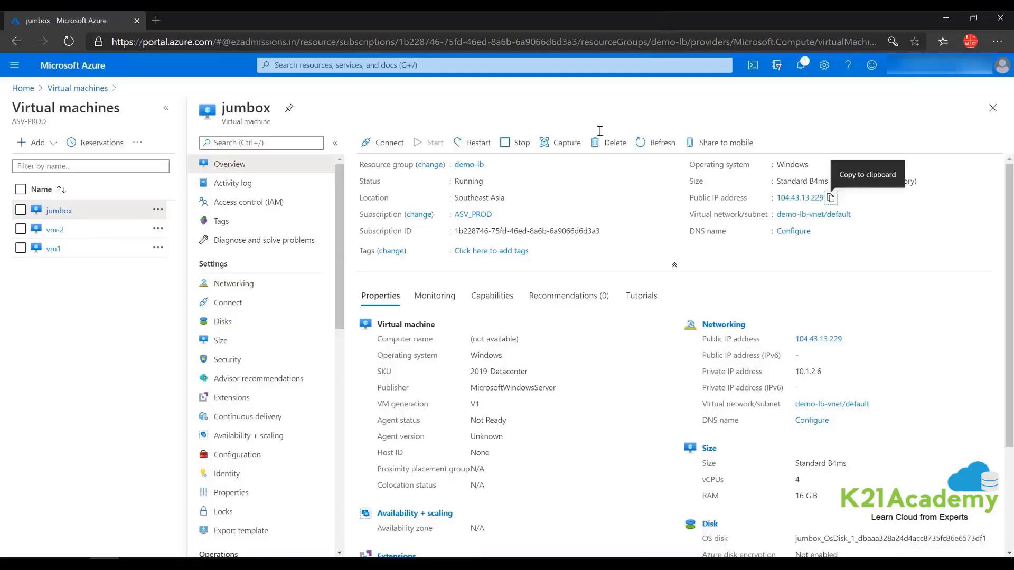
pyautogui.click(53, 248)
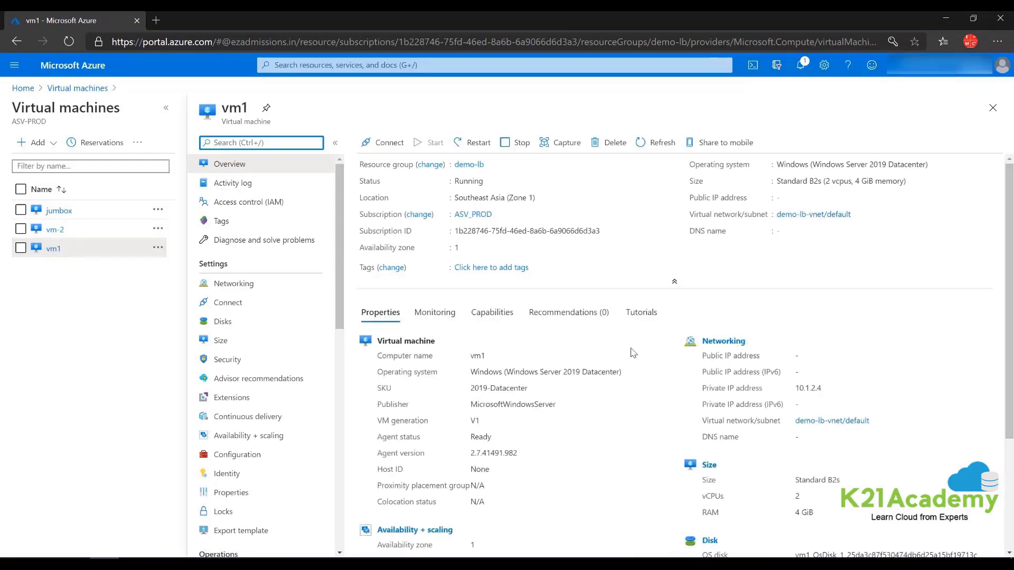
pyautogui.moveTo(828, 392); pyautogui.dragTo(797, 391)
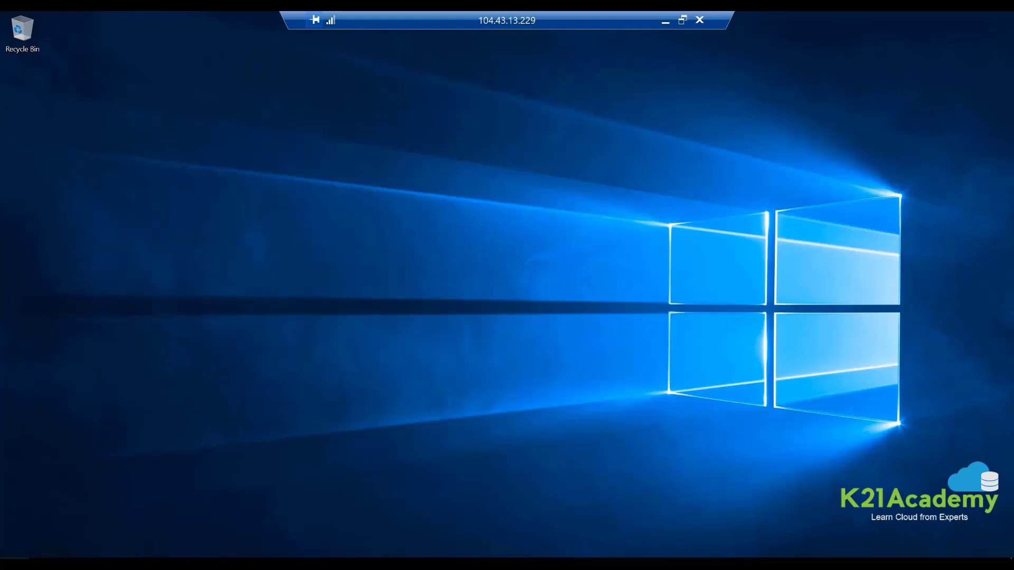
# - On the jumbox, start Remote Desktop Connection to 10.1.2.4
pyautogui.press('super')
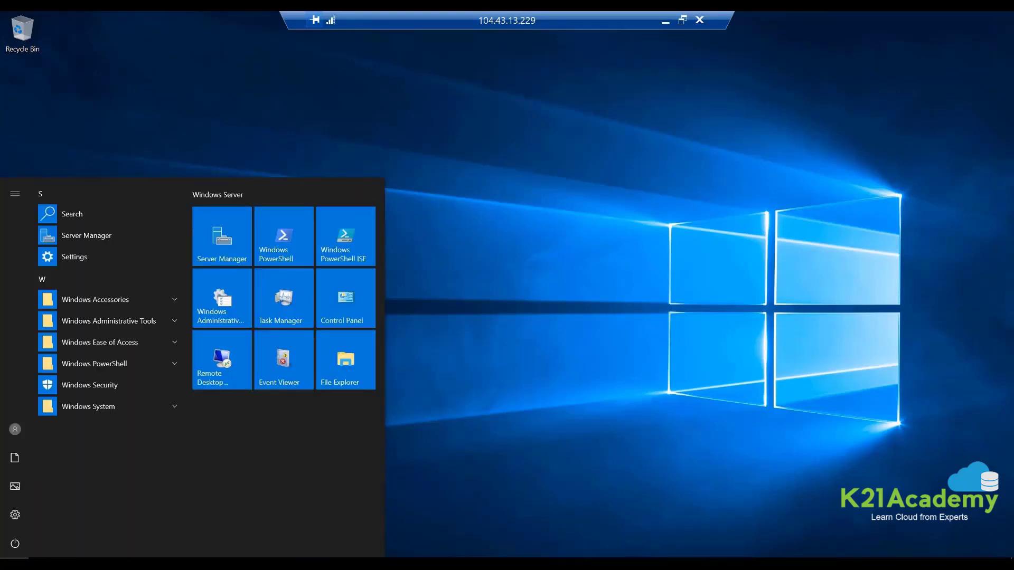
pyautogui.click(209, 376)
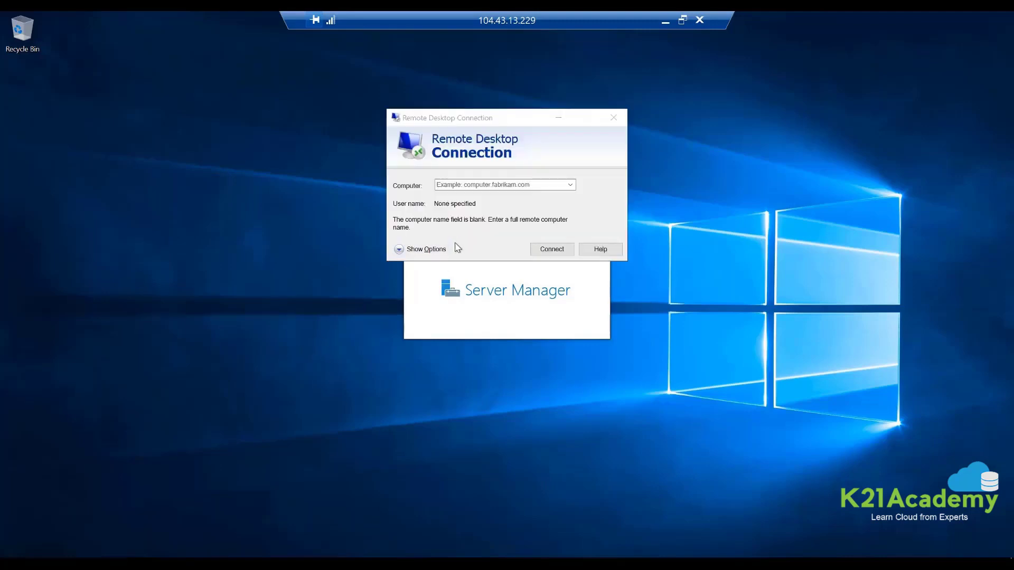
pyautogui.click(457, 181)
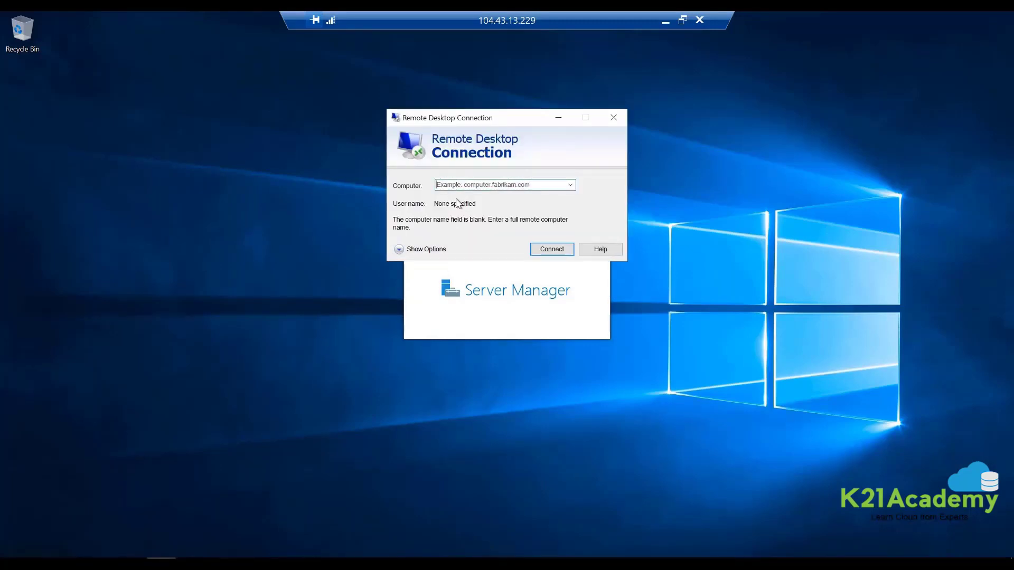
pyautogui.write('10.1.2.4')
pyautogui.click(552, 249)
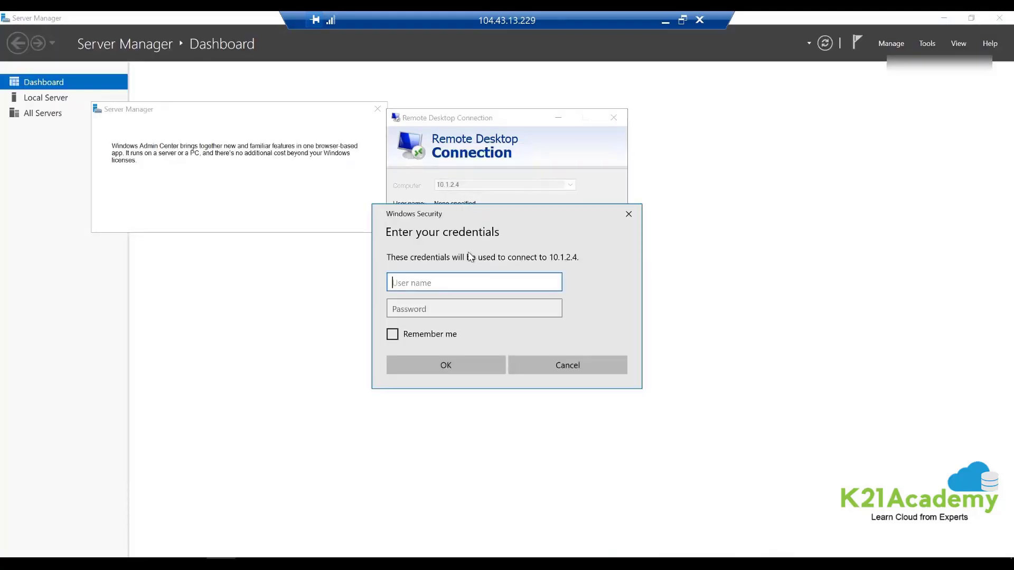
# - Sign in to vm1 as trainer with its password and accept the certificate
pyautogui.write('trainer')
pyautogui.press('Tab')
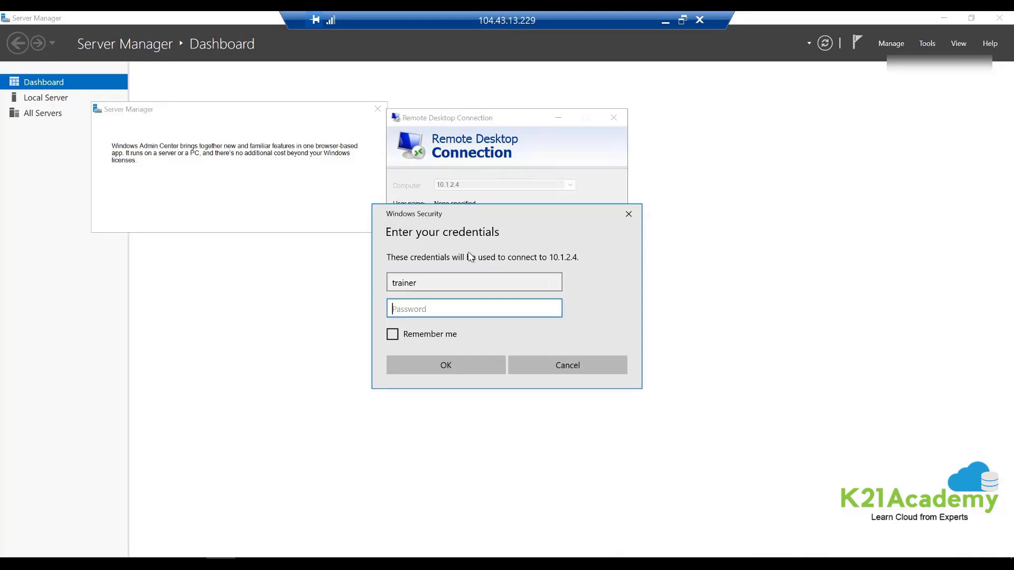
pyautogui.write('P•••••••')
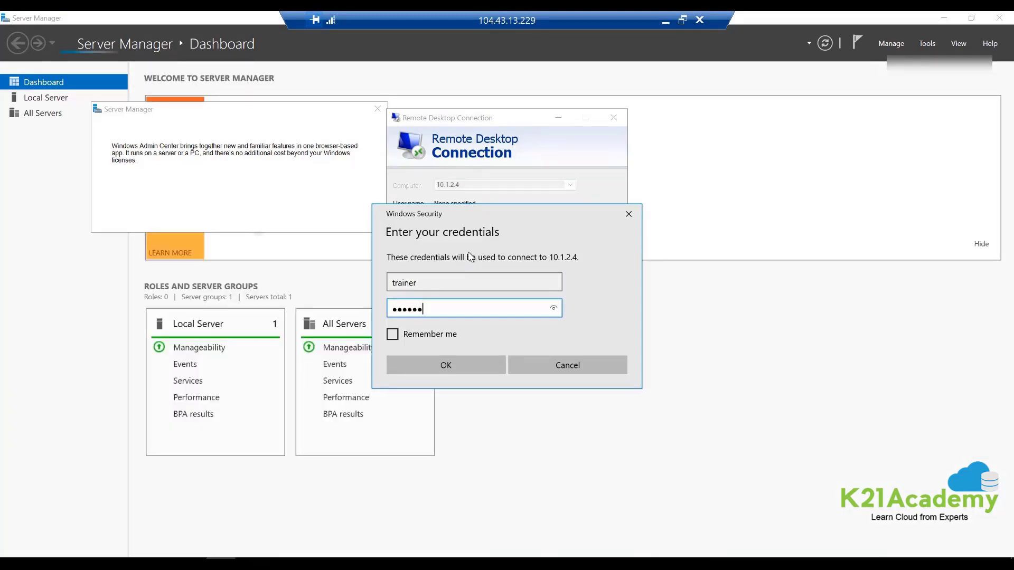
pyautogui.write('•••••')
pyautogui.press('Return')
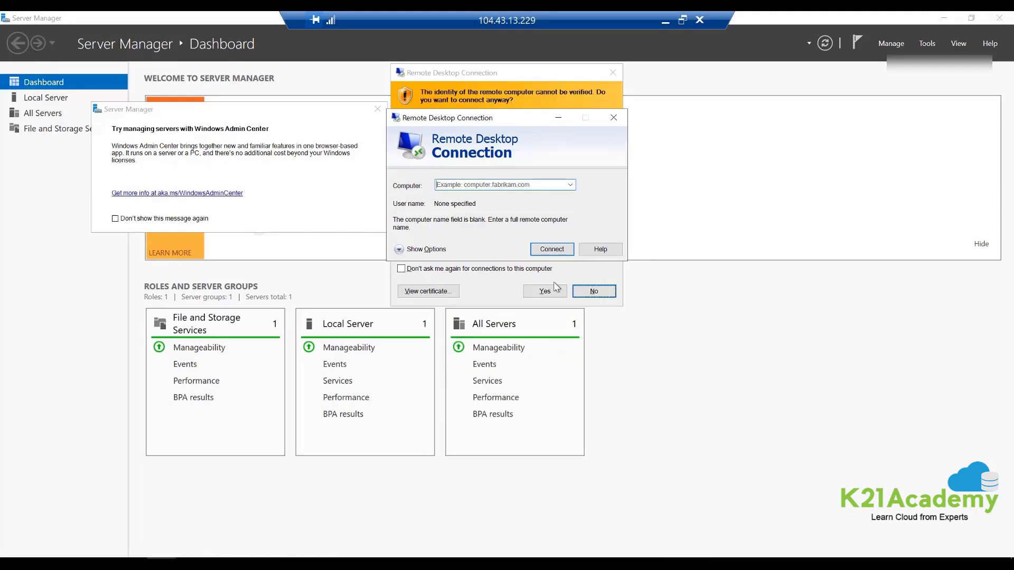
pyautogui.click(544, 291)
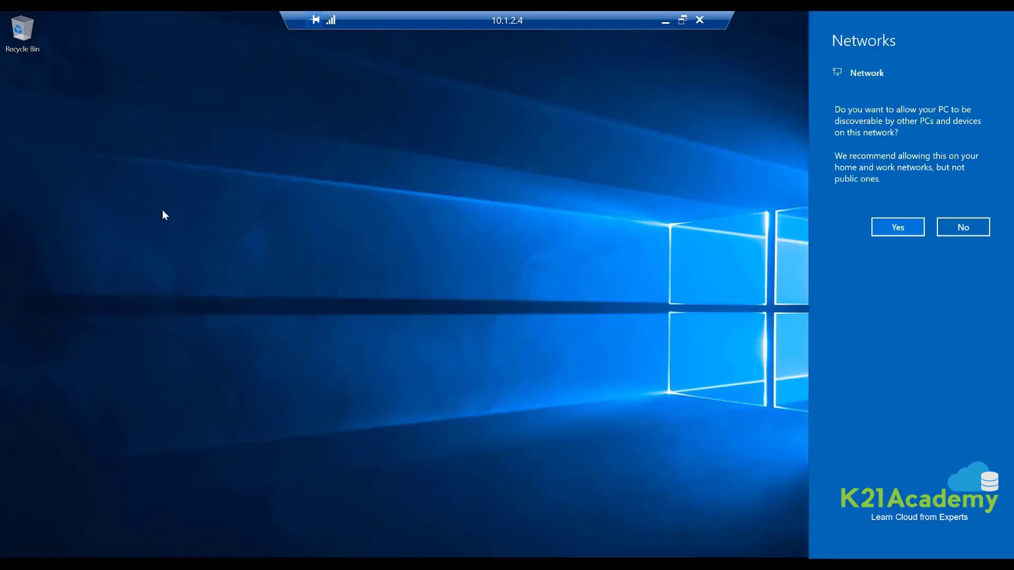
# - Accept the network discoverability prompt and open an administrator PowerShell on vm1
pyautogui.click(902, 223)
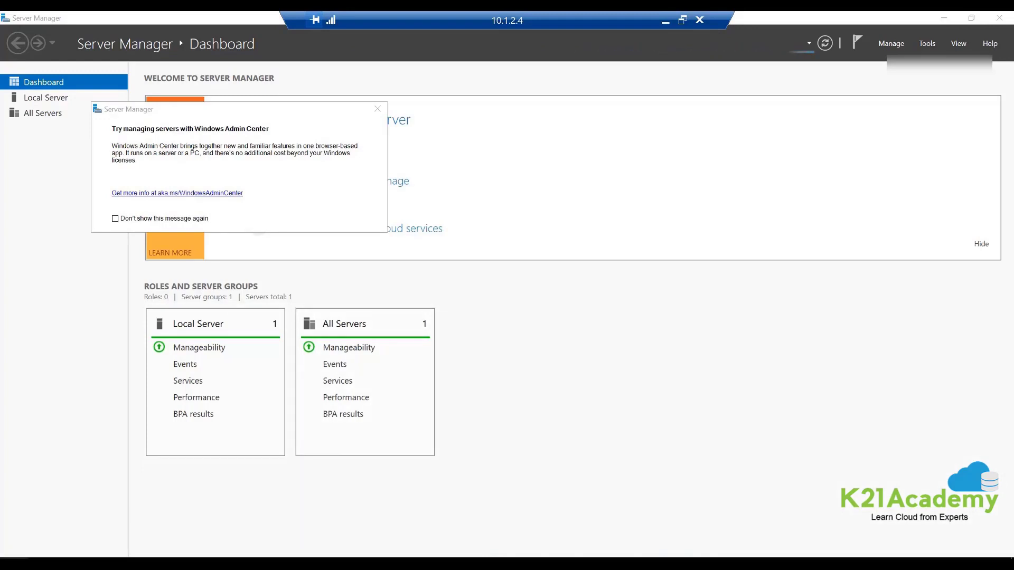
pyautogui.rightClick(11, 563)
pyautogui.click(83, 413)
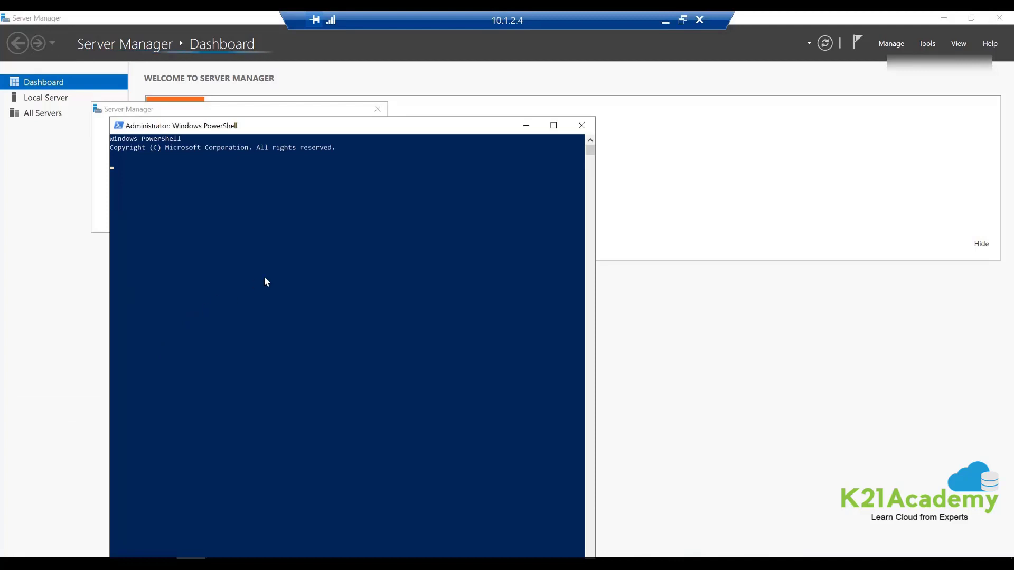
# - Run Install-WindowsFeature -Name Web-Server -IncludeManagementTools
pyautogui.write('Insta')
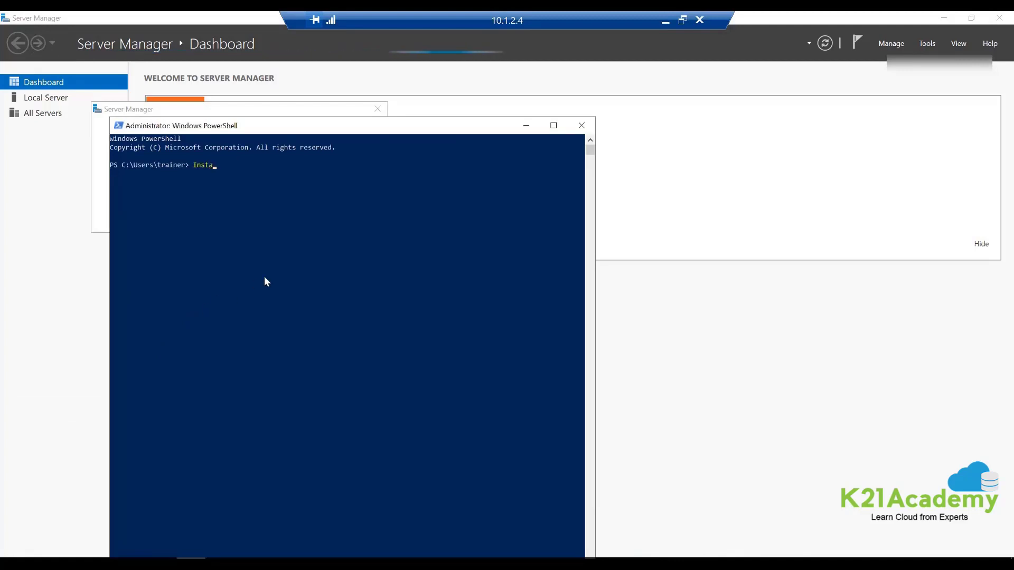
pyautogui.write('ll-')
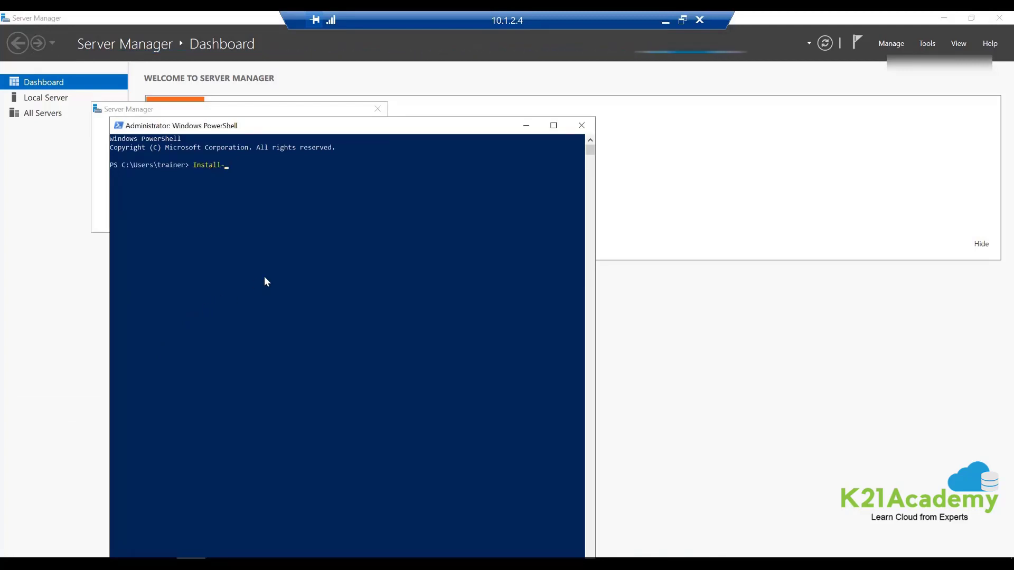
pyautogui.write('Windows')
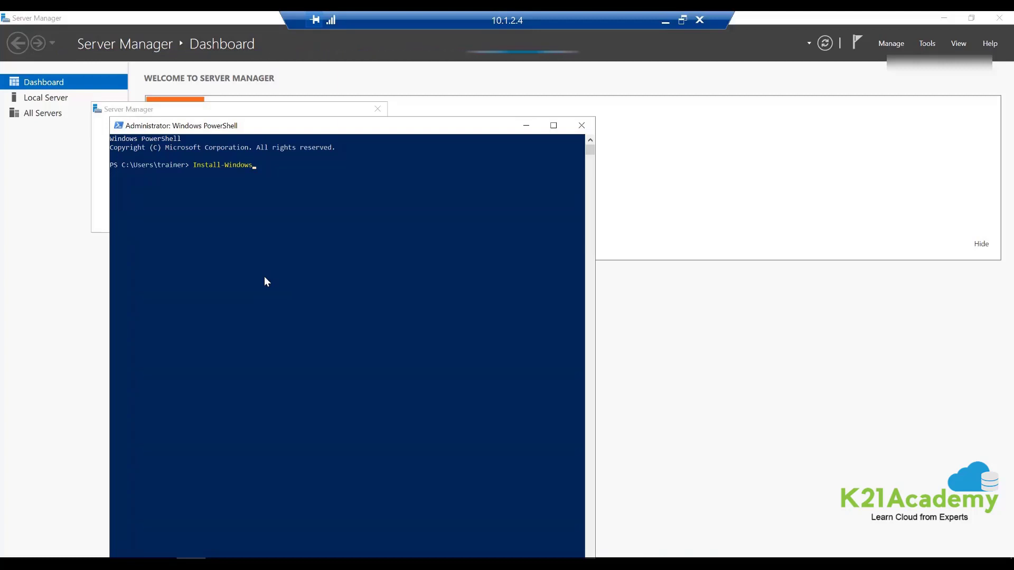
pyautogui.press('Tab')
pyautogui.write('-Name Web-Serv')
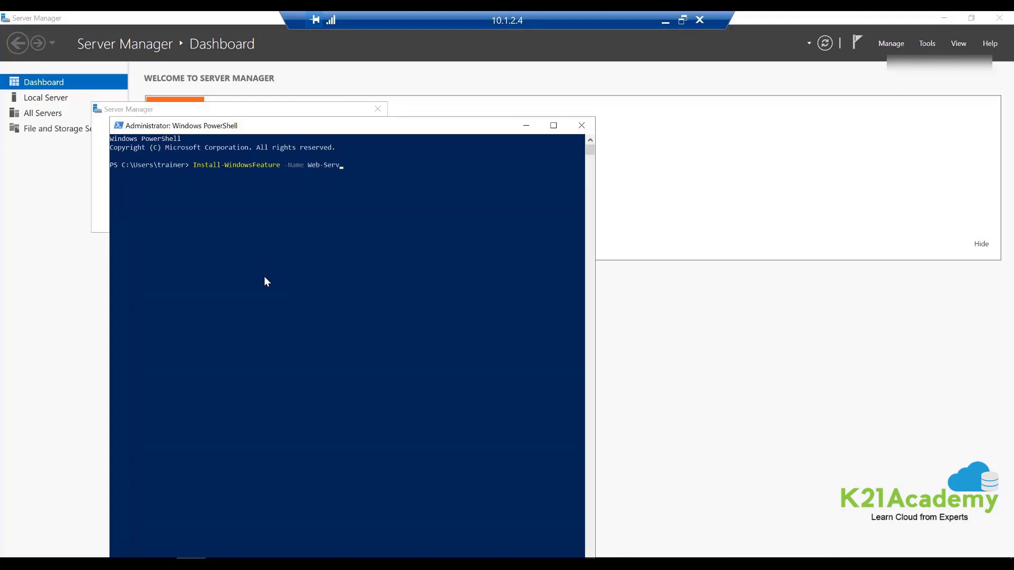
pyautogui.write('er -IncludeAllSubFeature')
pyautogui.press('Tab')
pyautogui.press('Return')
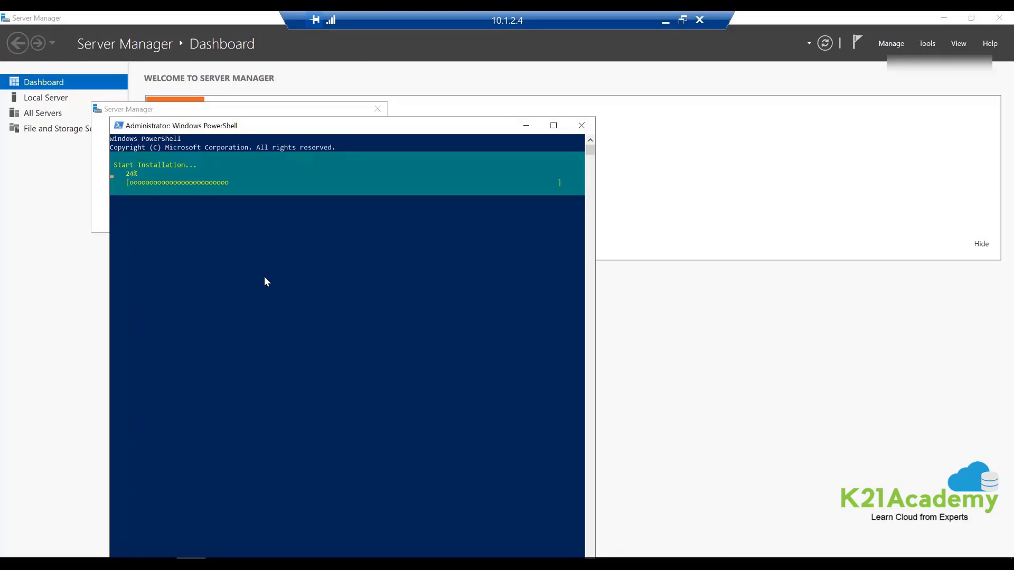
# - Browse File Explorer to the C:\inetpub\wwwroot folder
pyautogui.click(132, 563)
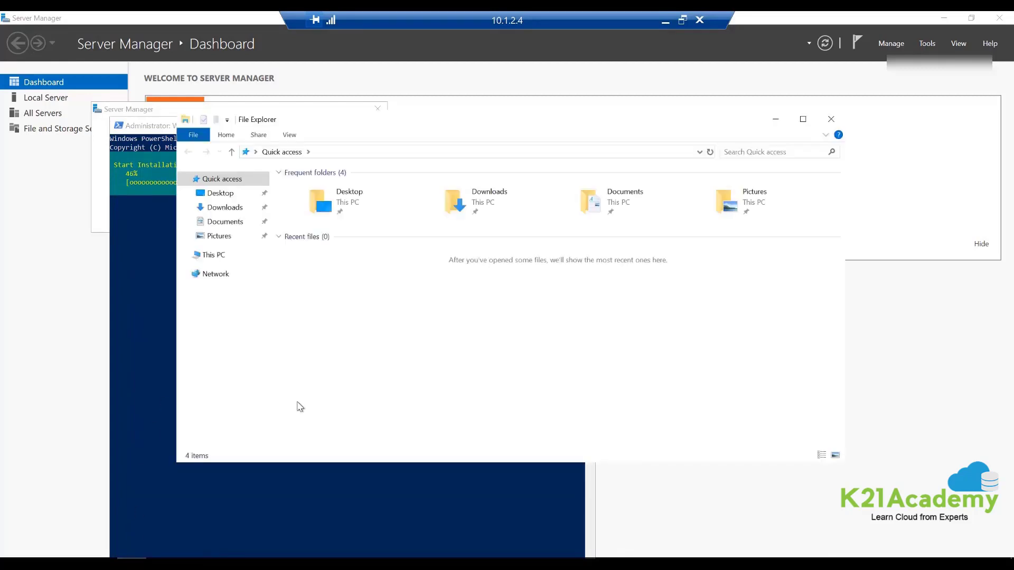
pyautogui.click(216, 256)
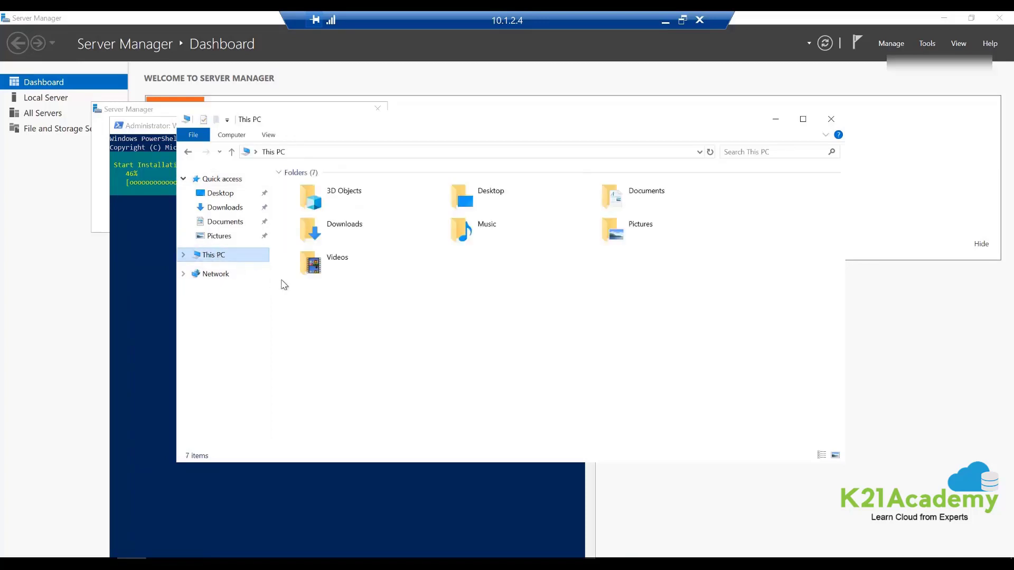
pyautogui.doubleClick(343, 312)
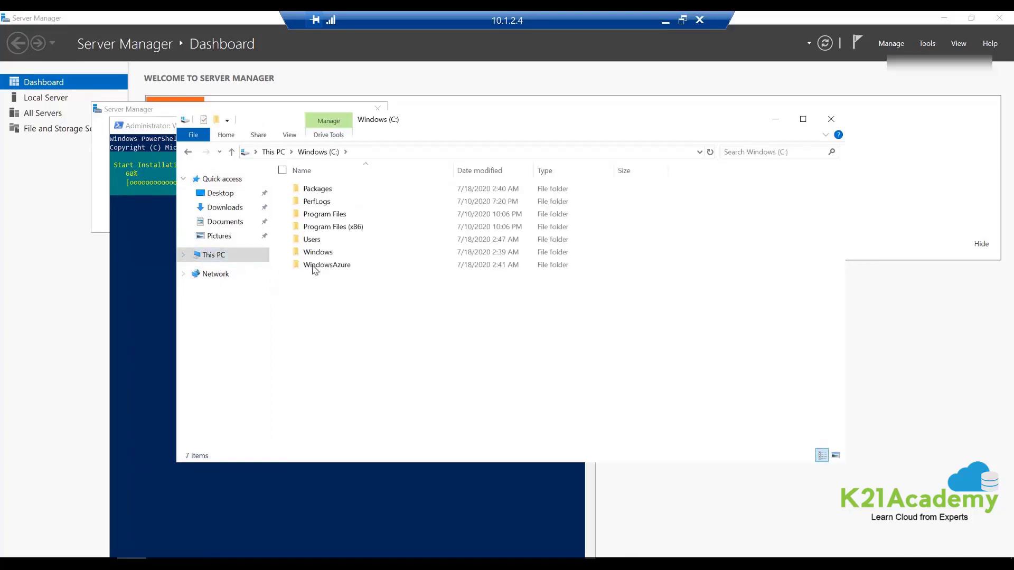
pyautogui.click(713, 152)
pyautogui.moveTo(620, 153); pyautogui.dragTo(285, 227)
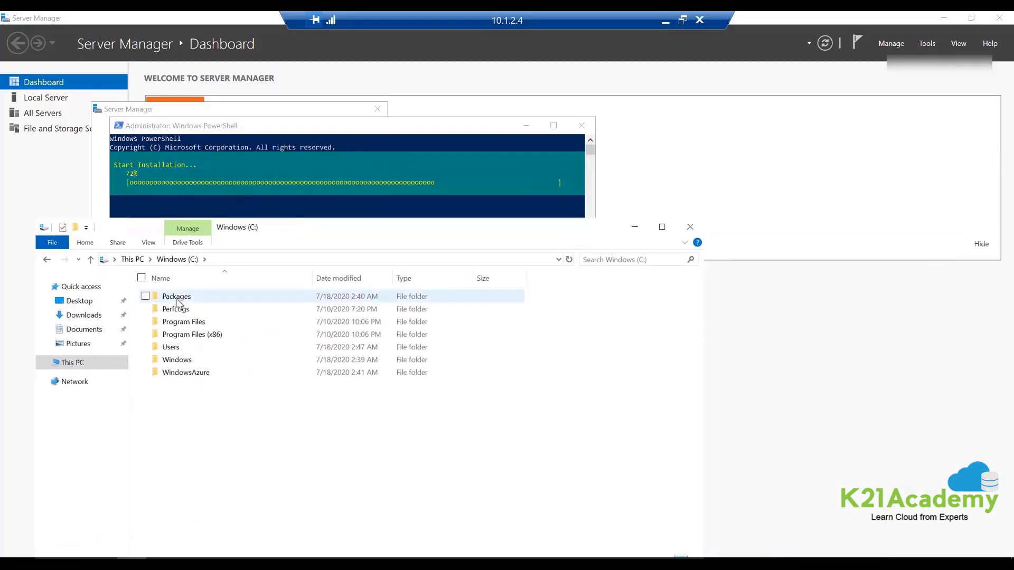
pyautogui.click(569, 259)
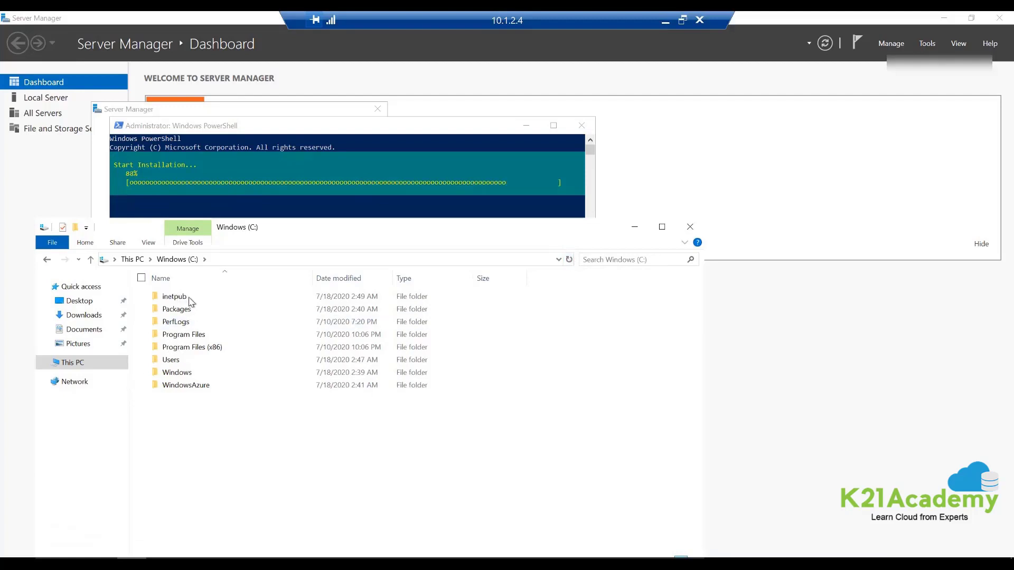
pyautogui.doubleClick(168, 297)
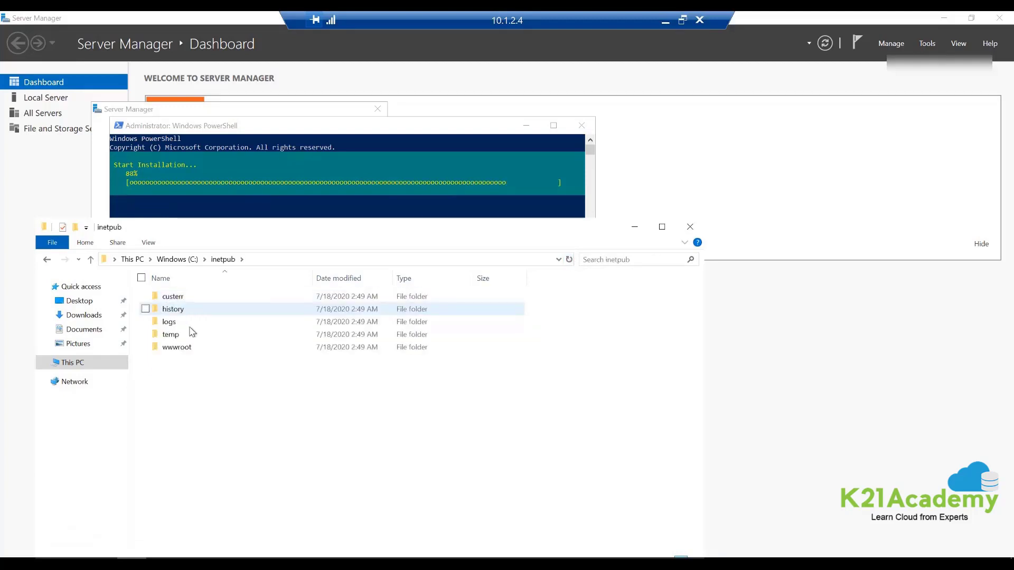
pyautogui.doubleClick(177, 352)
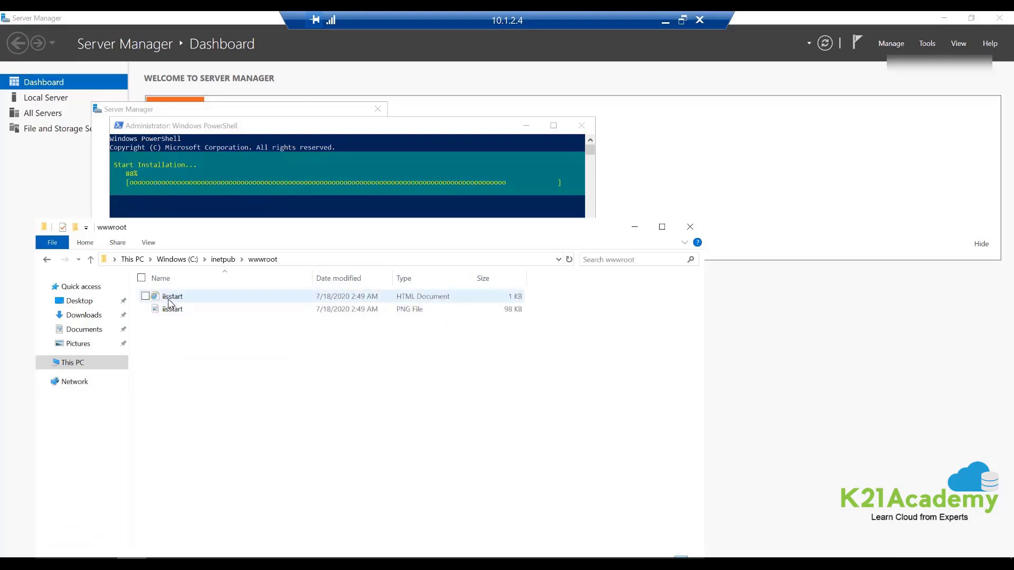
# - Open iisstart.htm in Notepad
pyautogui.rightClick(169, 302)
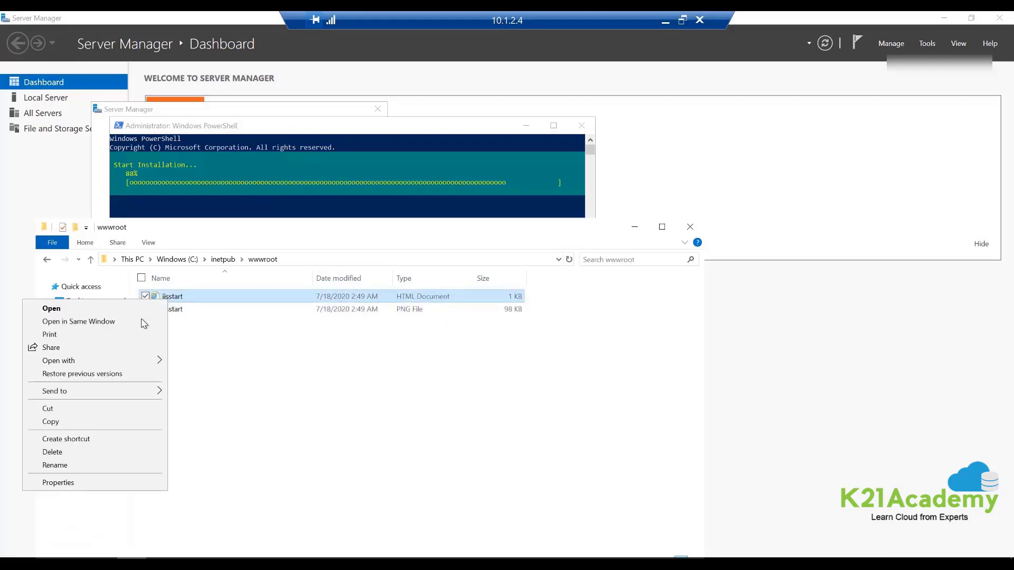
pyautogui.moveTo(130, 362)
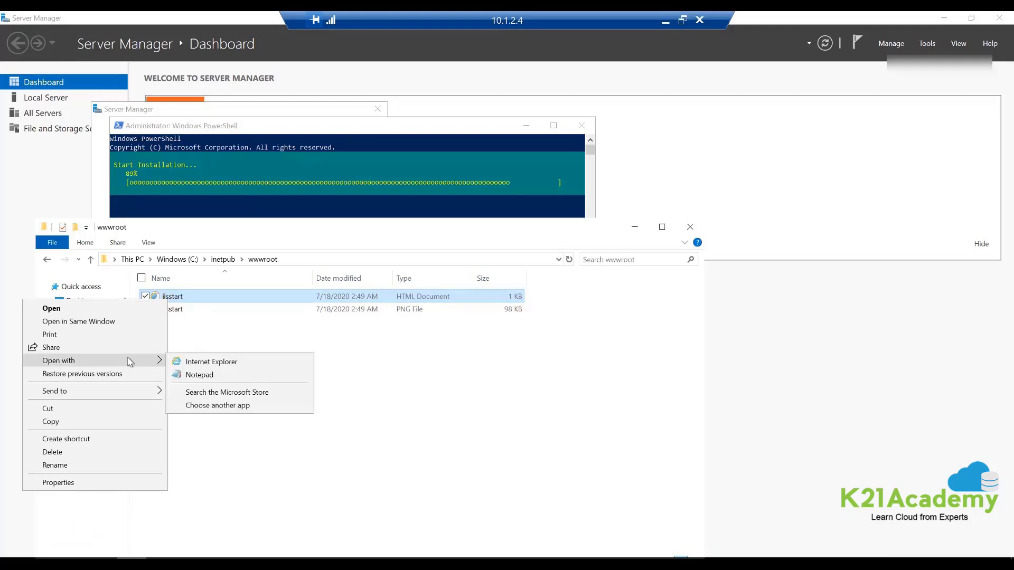
pyautogui.click(185, 375)
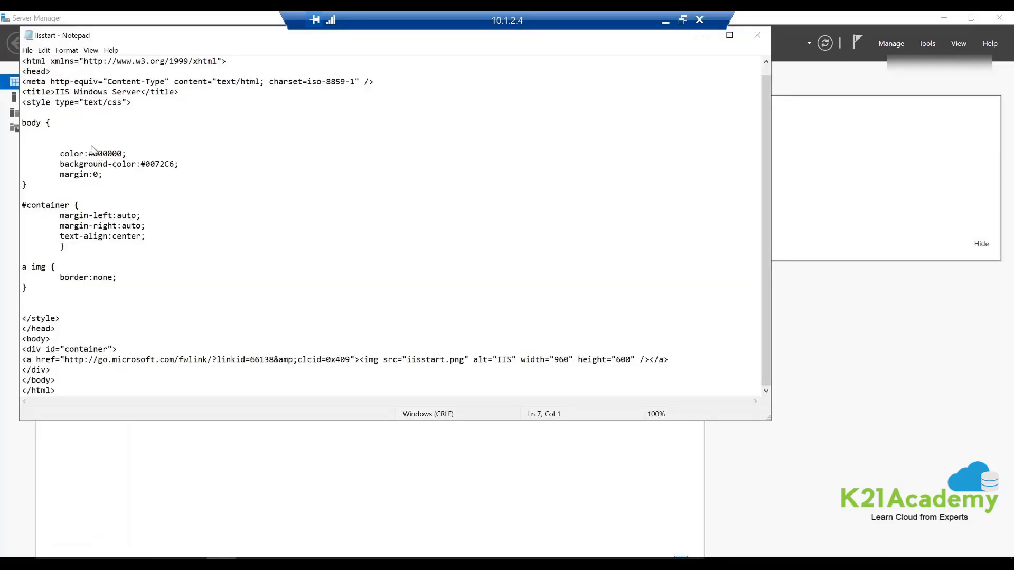
# - Add a '<p> Hellow World from VM-1 :)' line after the container div in iisstart
pyautogui.click(202, 134)
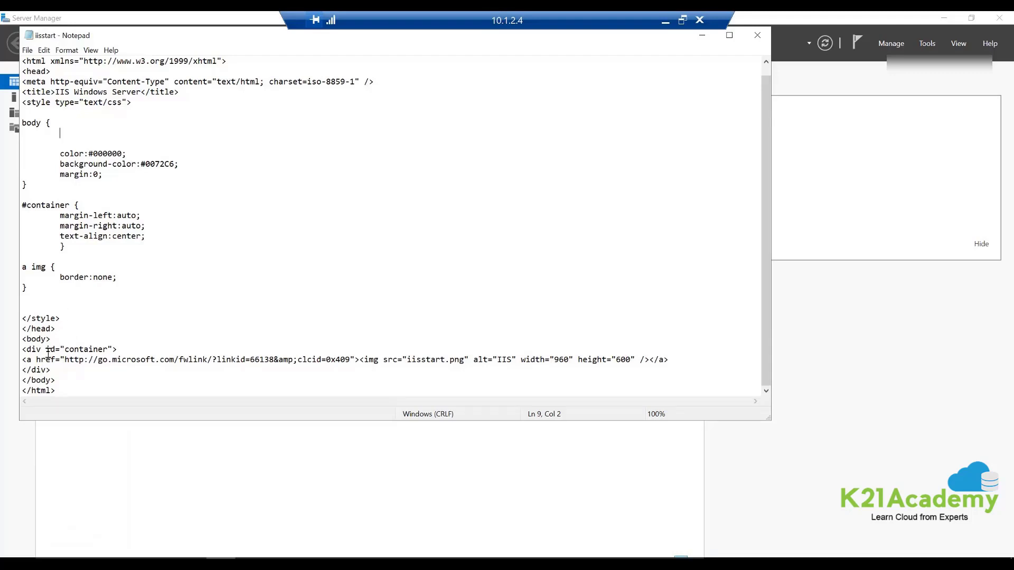
pyautogui.moveTo(22, 351); pyautogui.dragTo(37, 351)
pyautogui.click(131, 350)
pyautogui.press('Return')
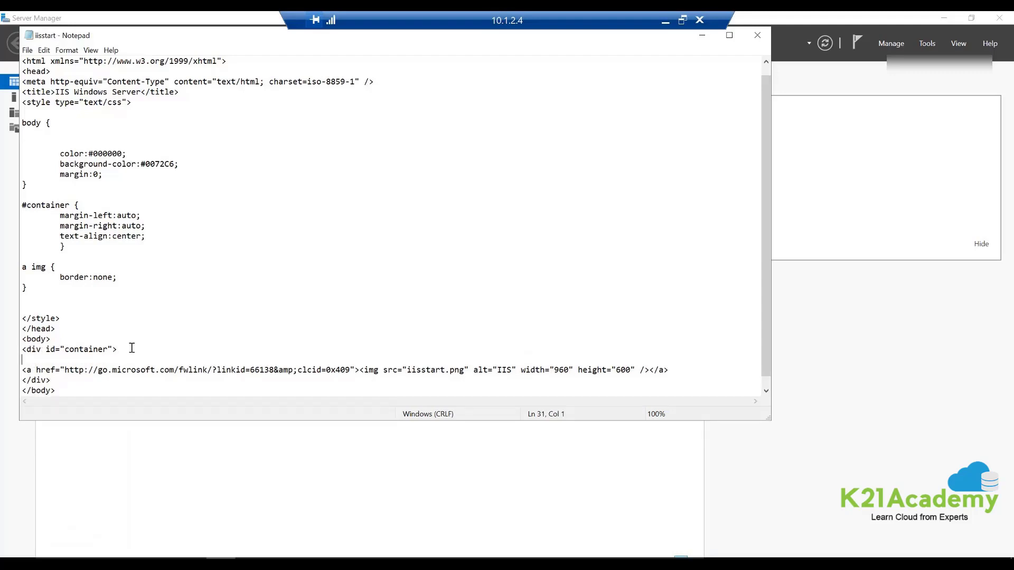
pyautogui.write('<p> Hellow World from VM-1 :) </p>')
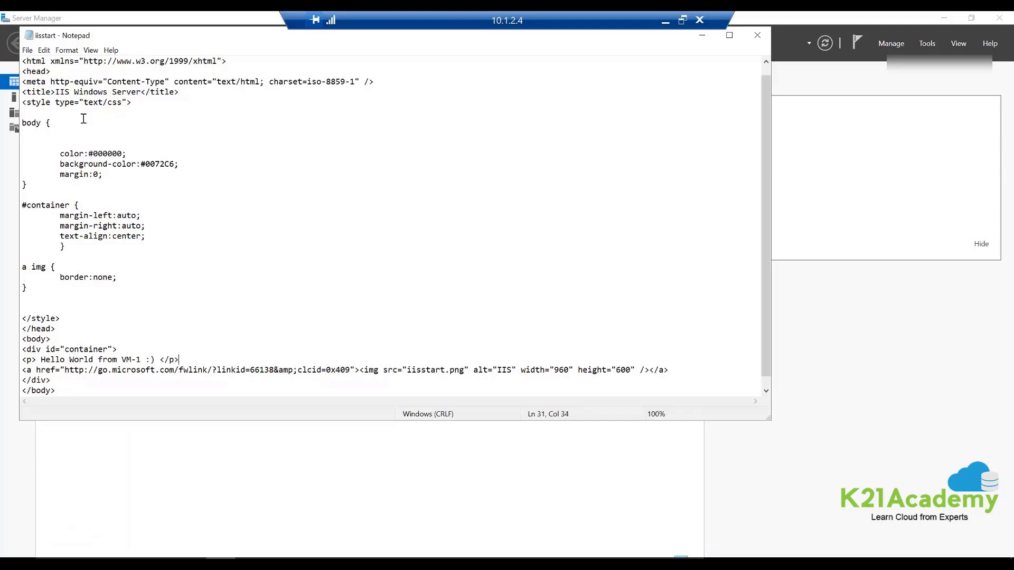
# - Append '- VM1' to the page title, then save and close the file
pyautogui.click(140, 91)
pyautogui.write('- VM1')
pyautogui.click(757, 37)
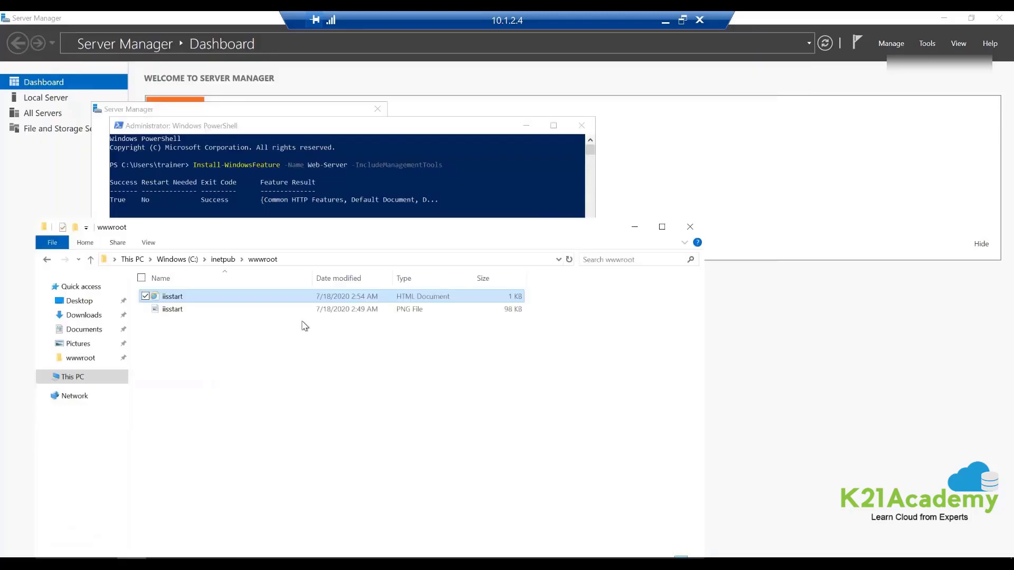
pyautogui.doubleClick(172, 297)
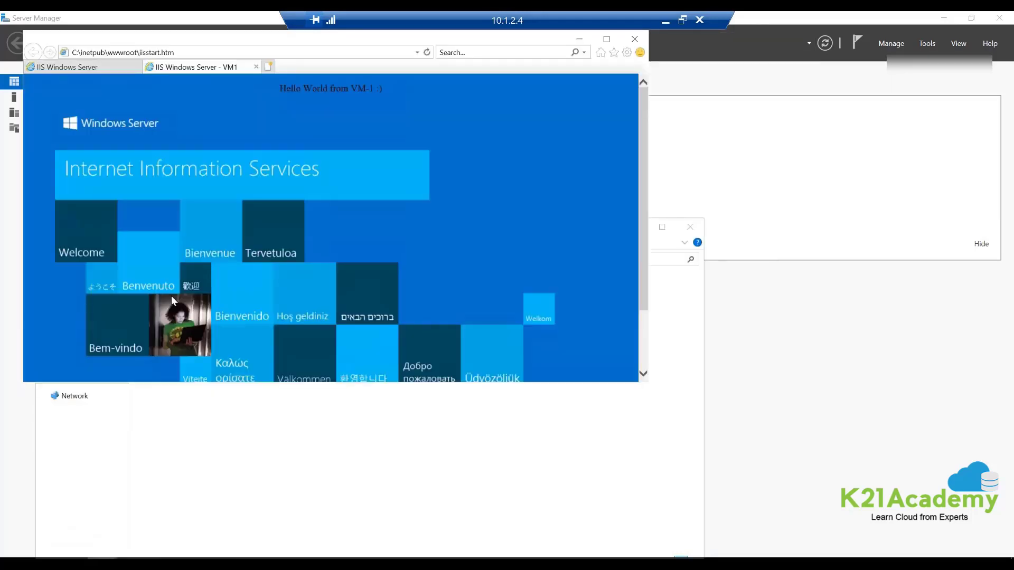
pyautogui.click(137, 66)
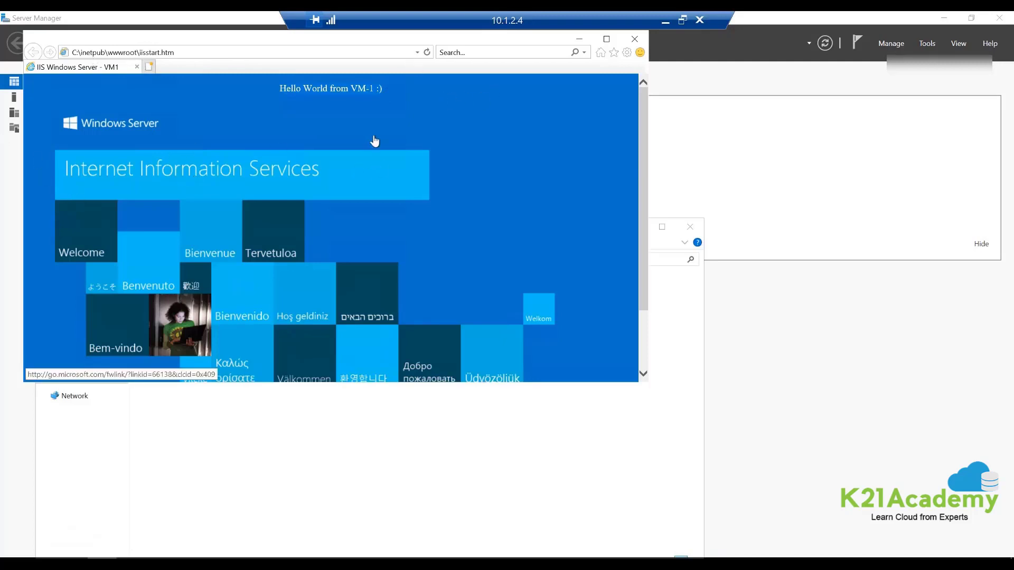
pyautogui.click(636, 39)
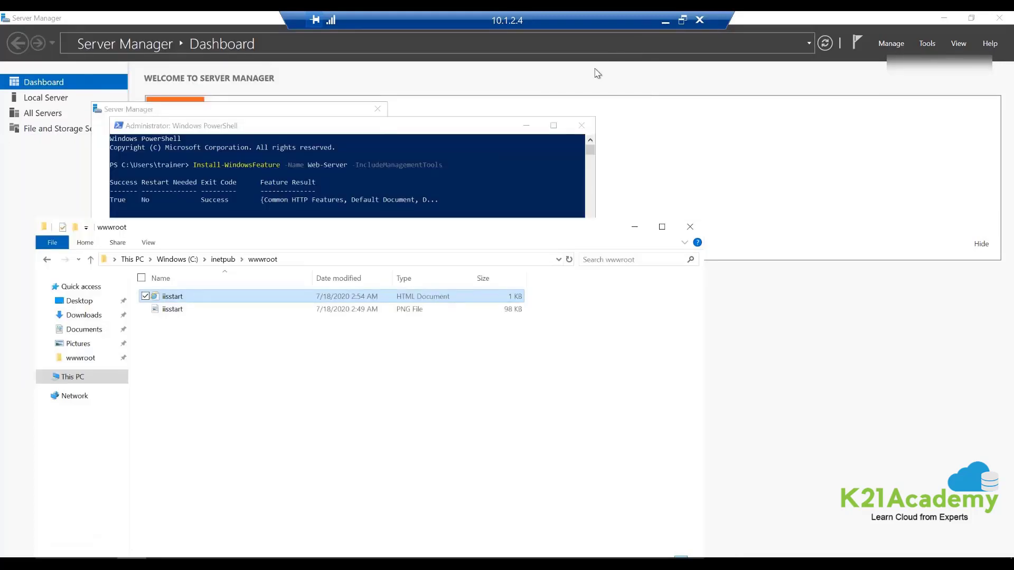
pyautogui.click(700, 20)
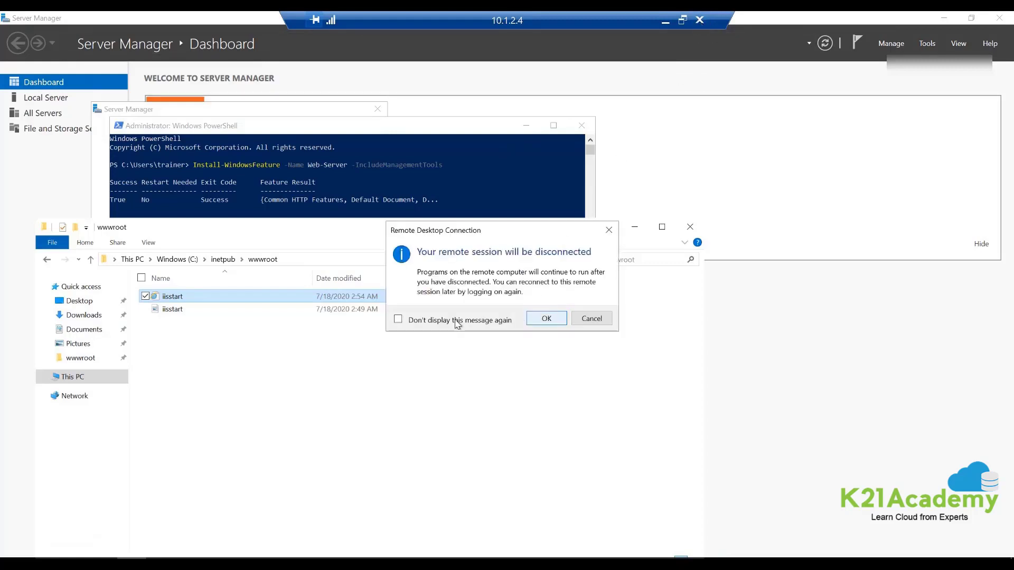
# - Disconnect from vm1, suppressing future warnings, and dismiss the leftover dialogs
pyautogui.click(457, 321)
pyautogui.click(545, 319)
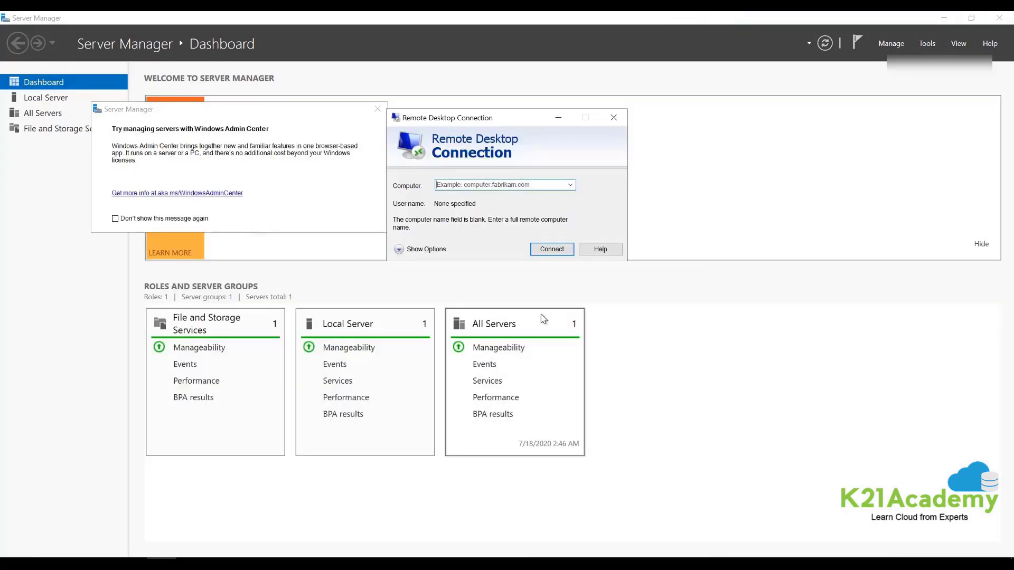
pyautogui.click(618, 116)
pyautogui.click(377, 109)
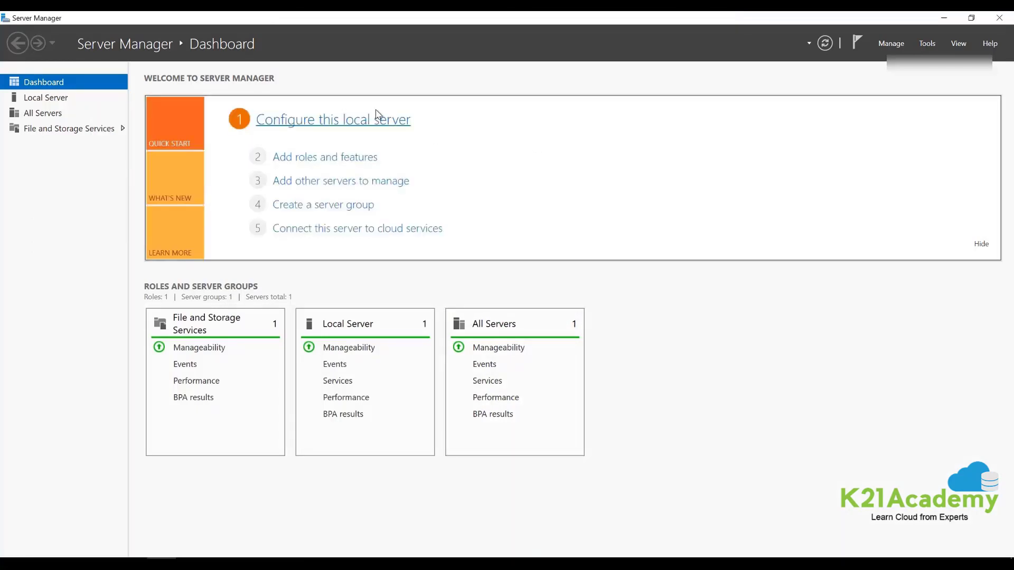
# - Launch Remote Desktop Connection from the jumbox Start menu
pyautogui.moveTo(478, 14)
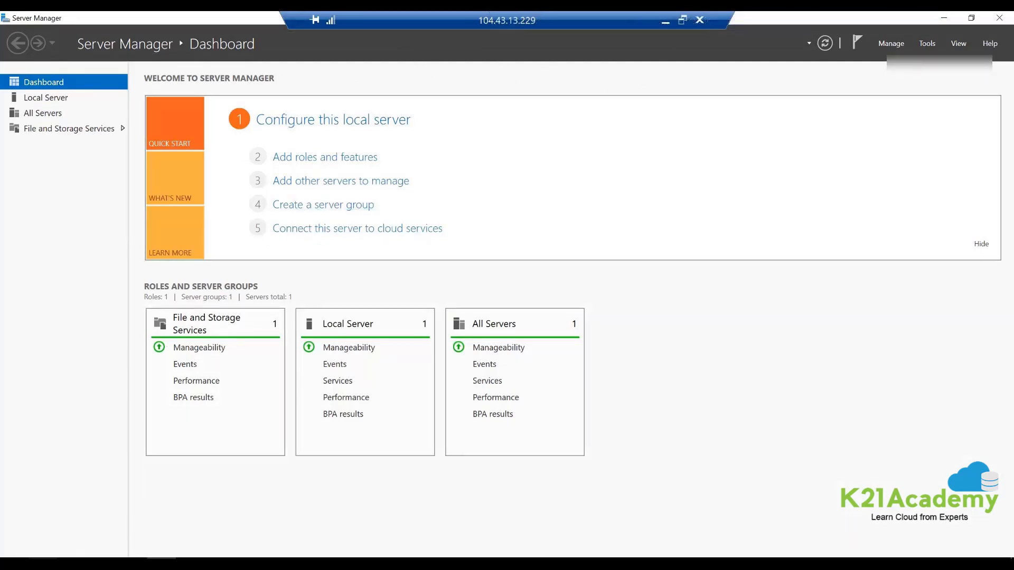
pyautogui.click(15, 564)
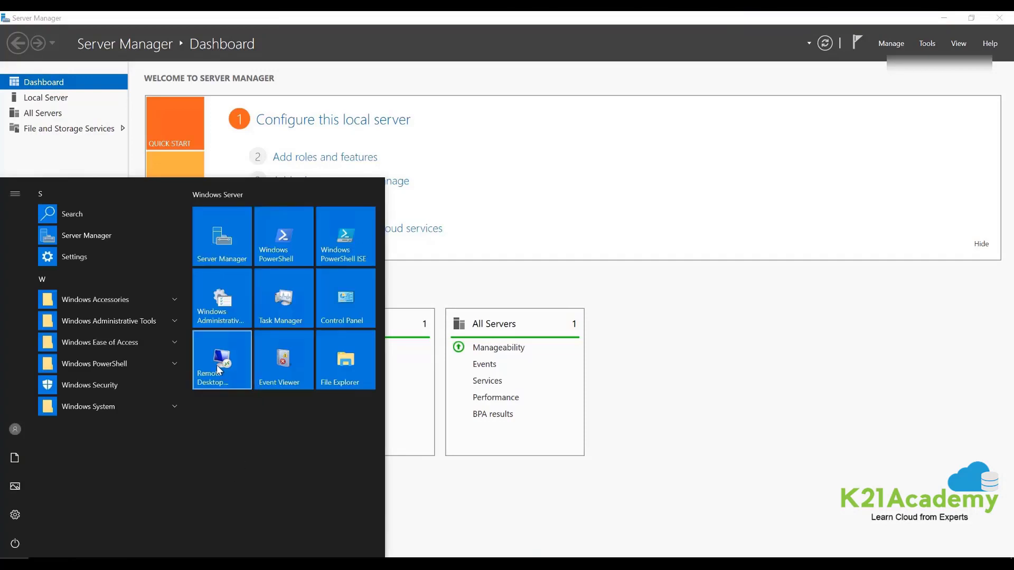
pyautogui.click(216, 366)
# - Minimize the jumbox session from its connection bar to reveal the Azure portal
pyautogui.moveTo(517, 11)
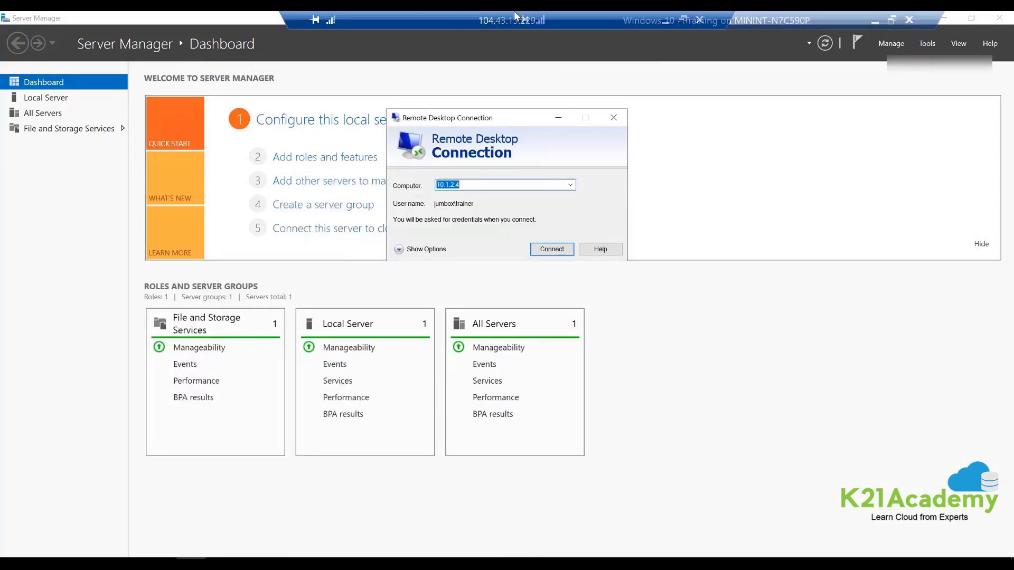
pyautogui.moveTo(451, 21); pyautogui.dragTo(237, 28)
pyautogui.doubleClick(237, 28)
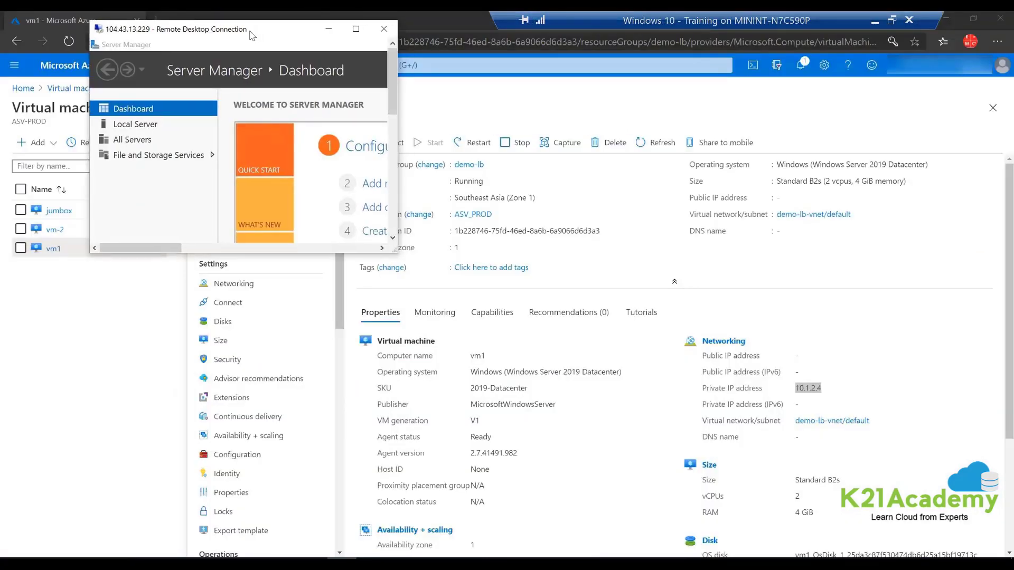
pyautogui.click(360, 25)
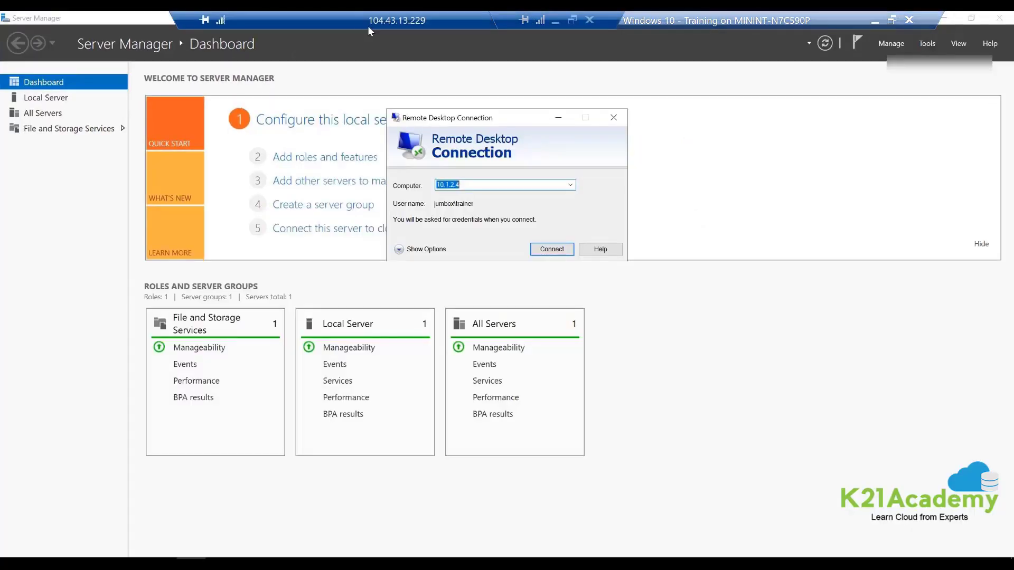
pyautogui.moveTo(244, 20); pyautogui.dragTo(202, 22)
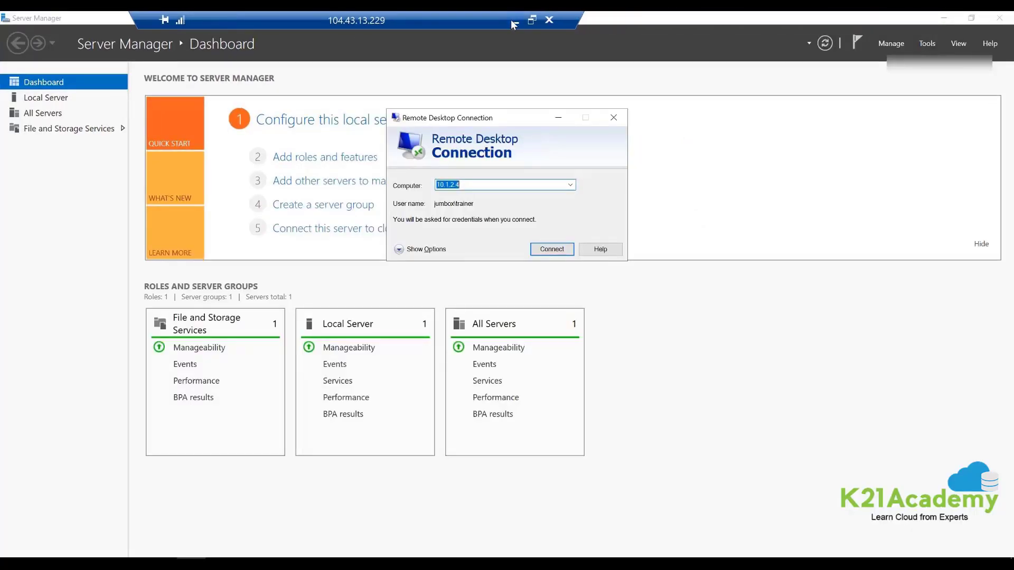
pyautogui.click(514, 21)
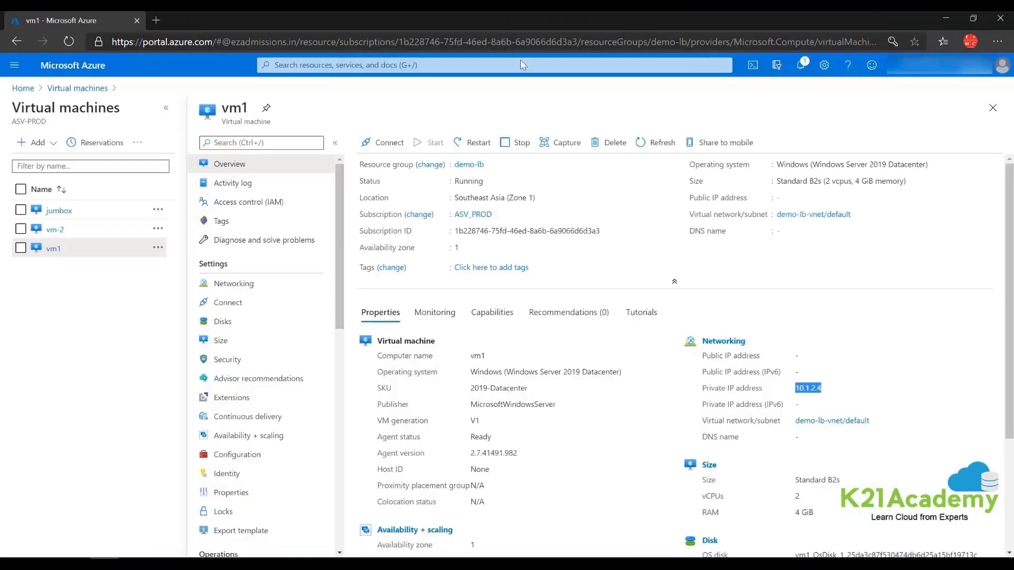
# - Open vm-2's overview, select its private IP 10.1.2.5, and switch back to the jumbox session
pyautogui.click(54, 230)
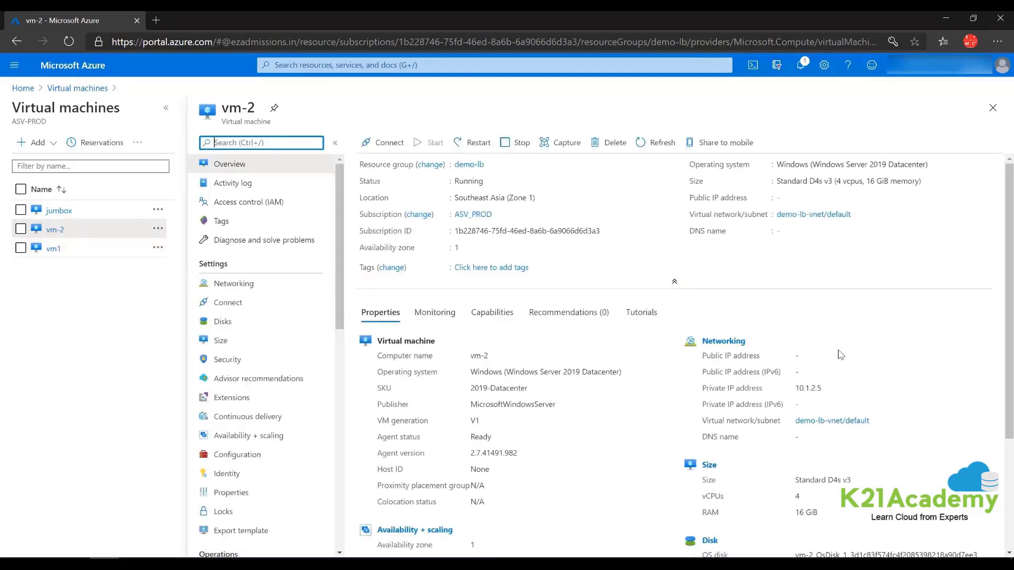
pyautogui.moveTo(828, 391); pyautogui.dragTo(797, 391)
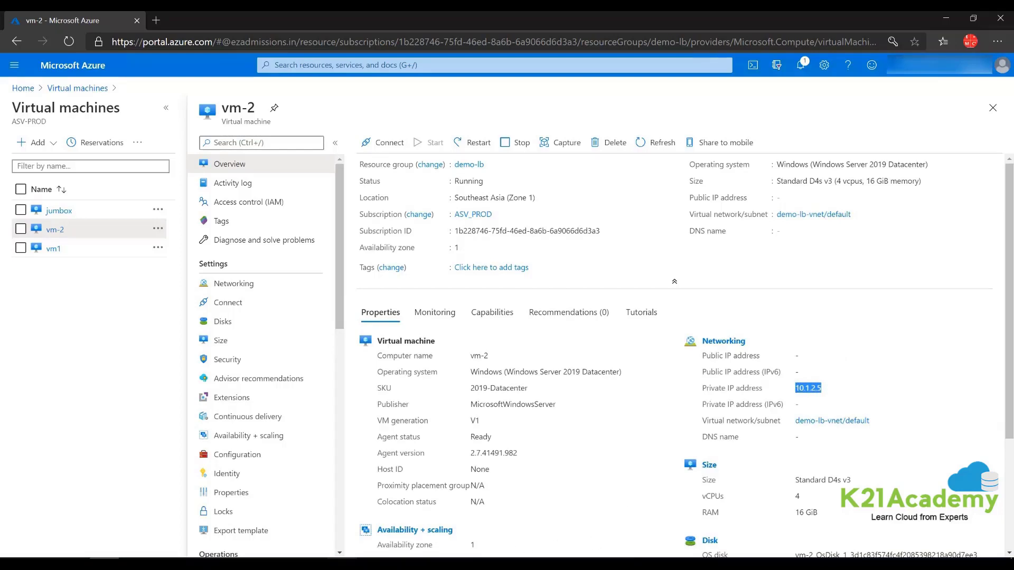
pyautogui.moveTo(342, 564)
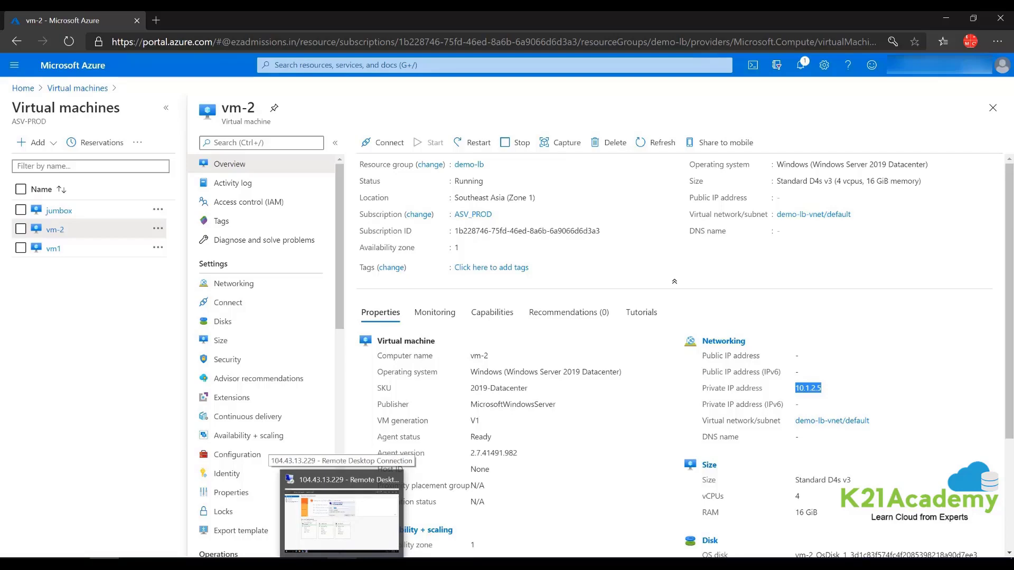
pyautogui.click(341, 564)
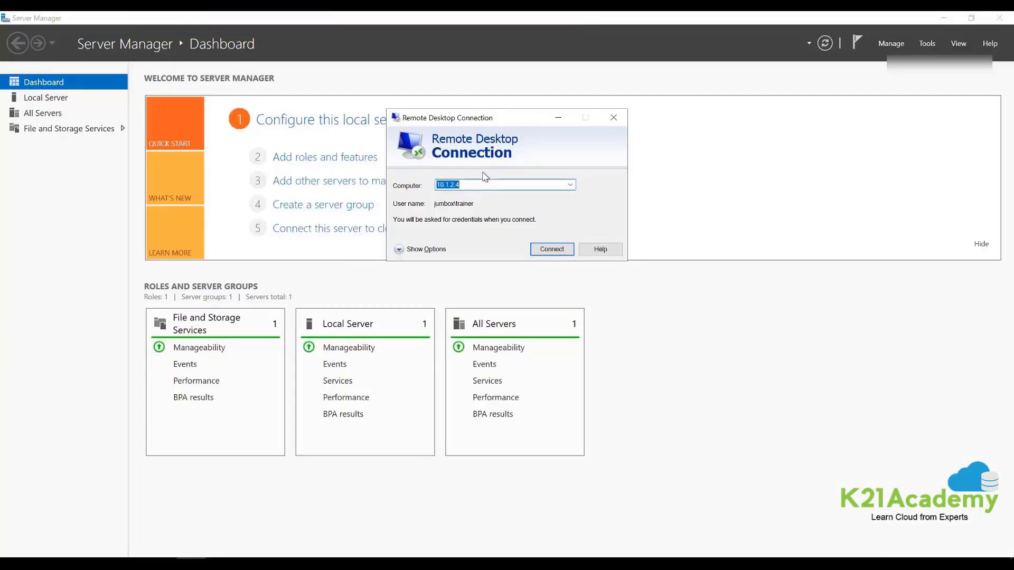
# - Connect to 10.1.2.5 with the vm-2 account password and accept the certificate warning
pyautogui.write('10.1.2.5')
pyautogui.click(404, 249)
pyautogui.click(513, 242)
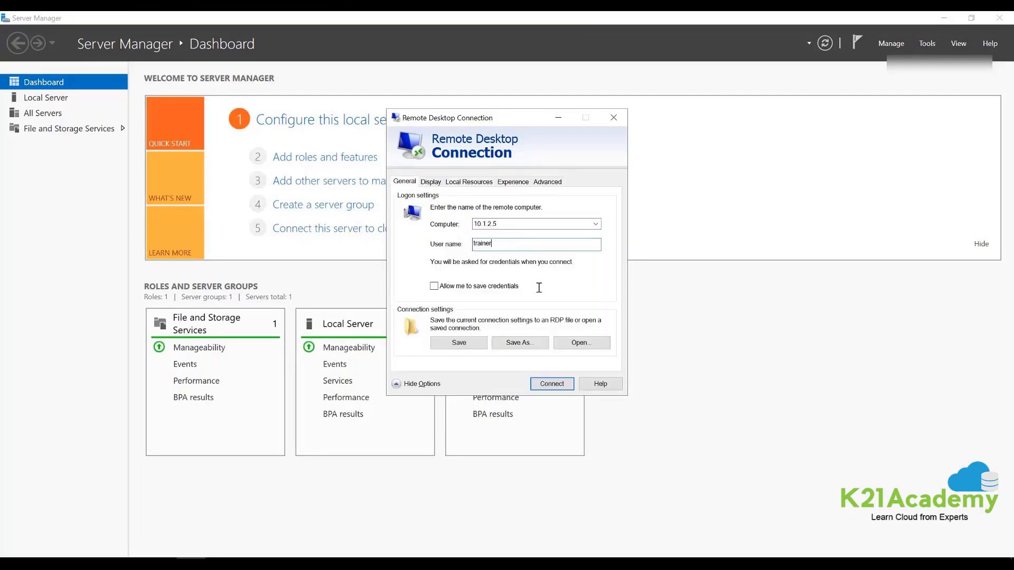
pyautogui.click(538, 385)
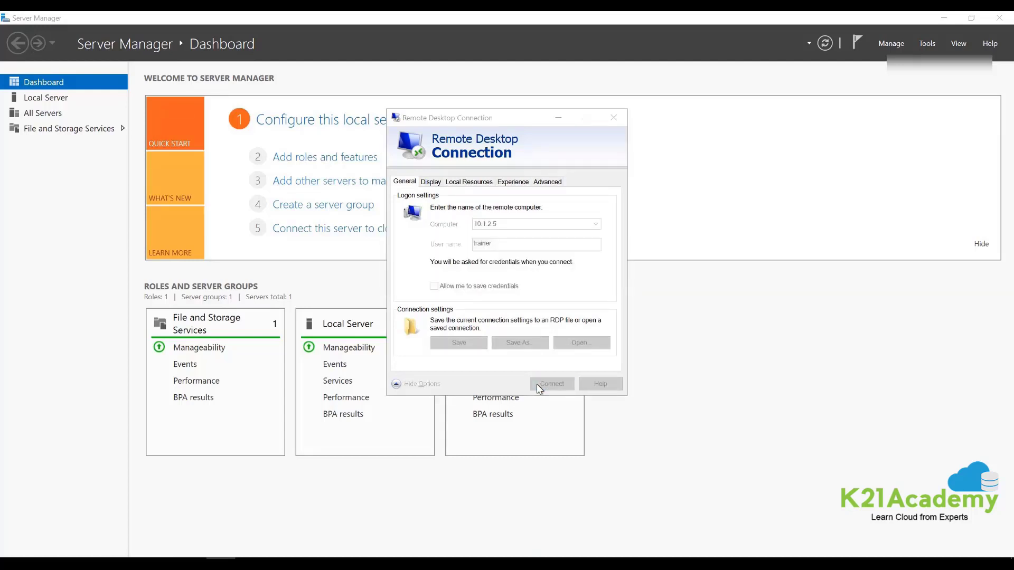
pyautogui.write('•')
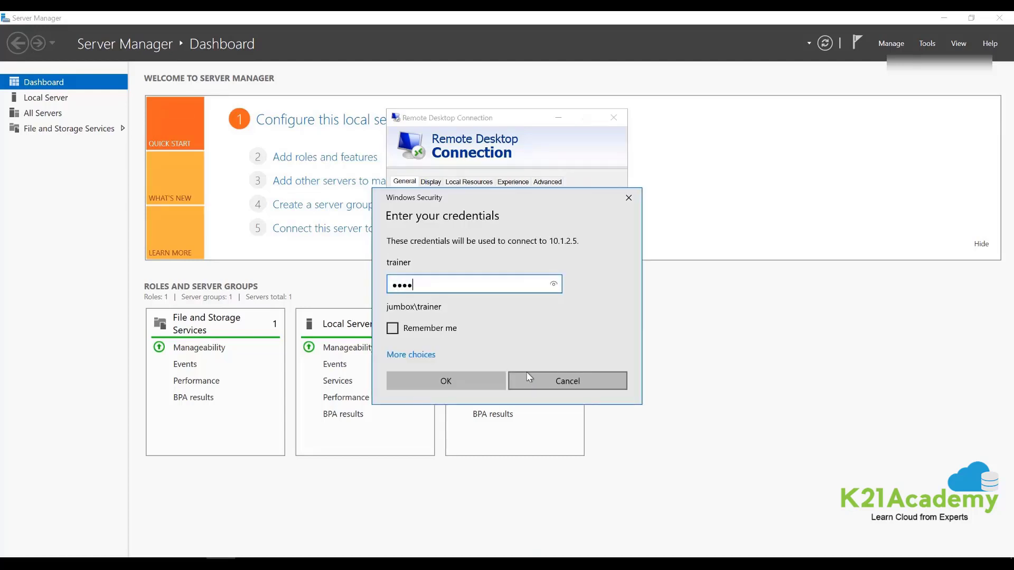
pyautogui.write('•••••••')
pyautogui.press('Return')
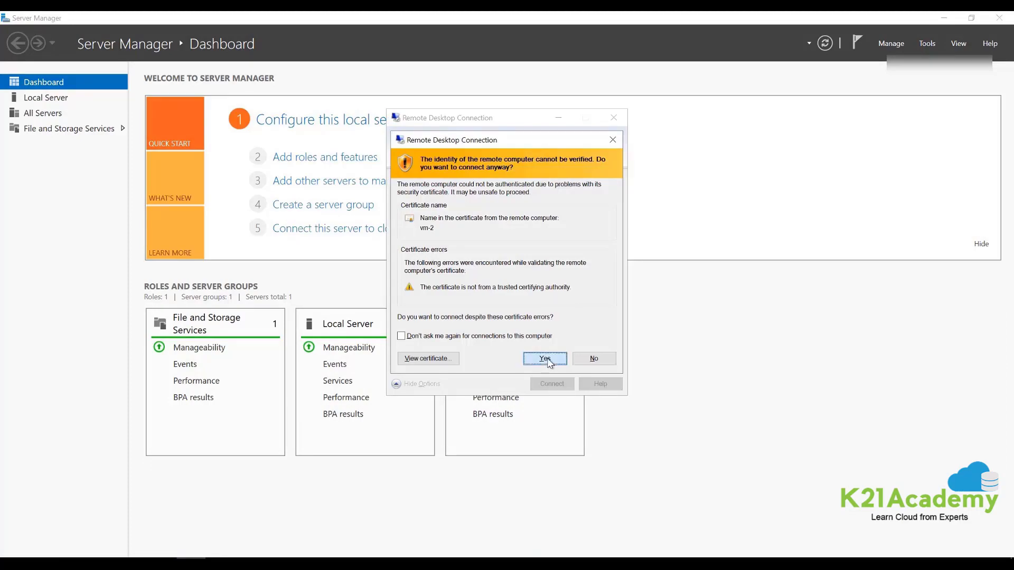
pyautogui.click(546, 360)
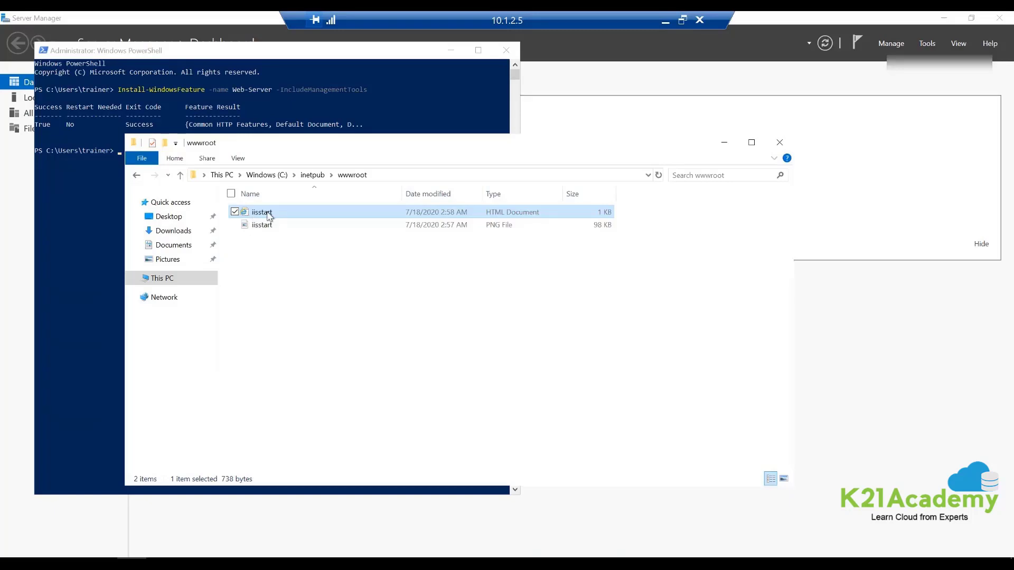
# - Open iisstart.htm to check the VM-2 greeting, then close the browser and both RDP sessions
pyautogui.doubleClick(268, 215)
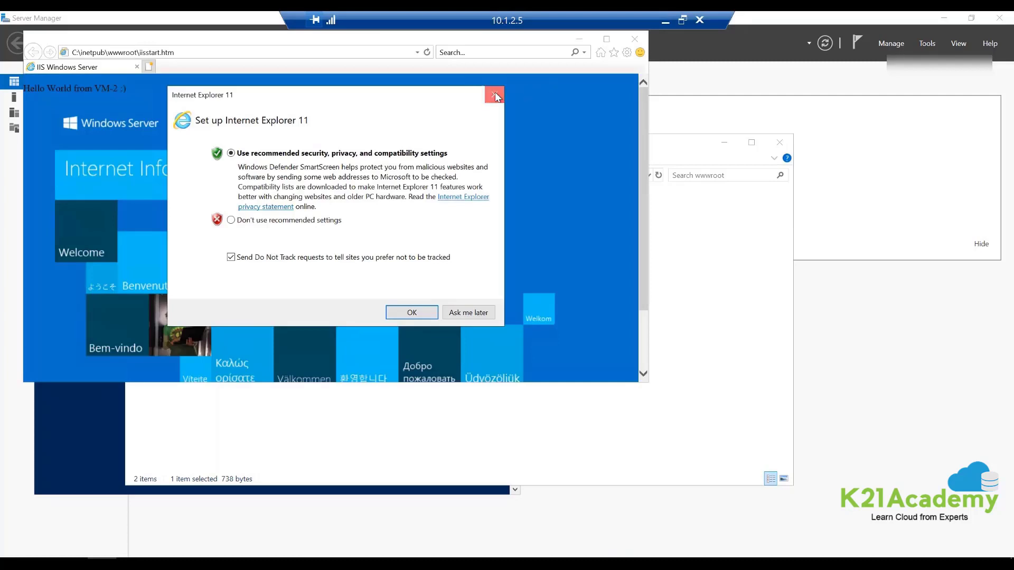
pyautogui.click(494, 96)
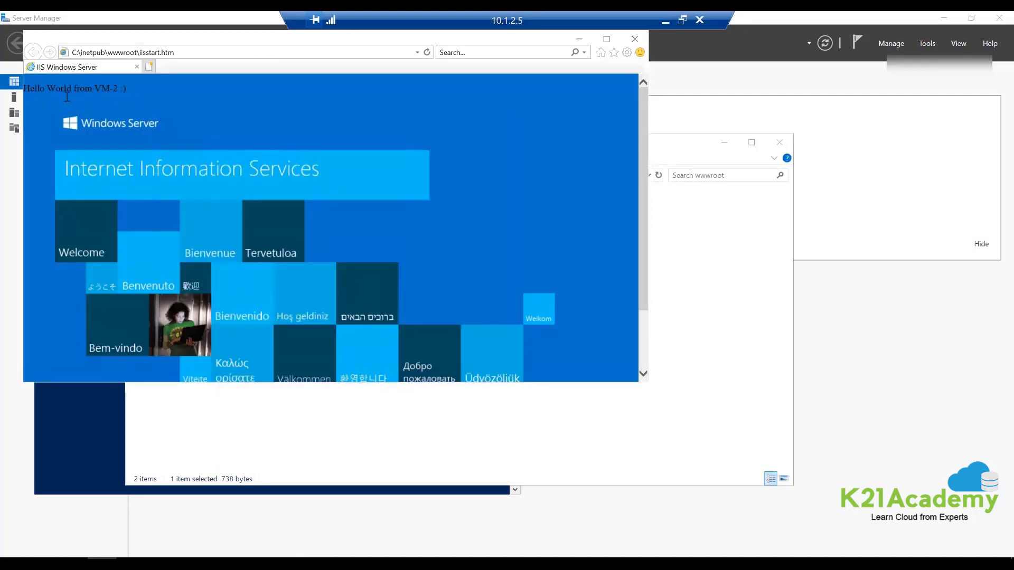
pyautogui.click(633, 40)
pyautogui.click(698, 20)
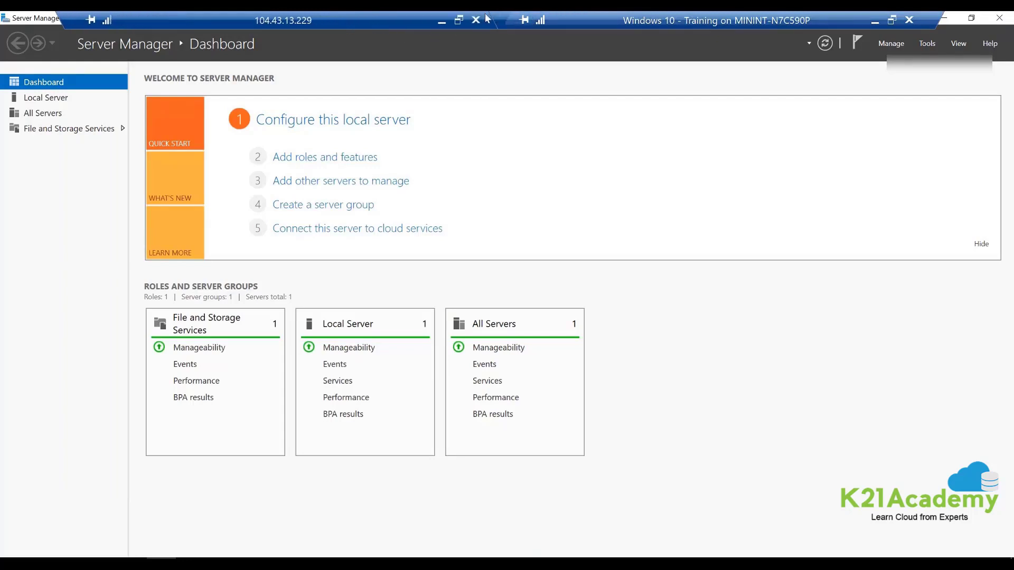
pyautogui.click(477, 20)
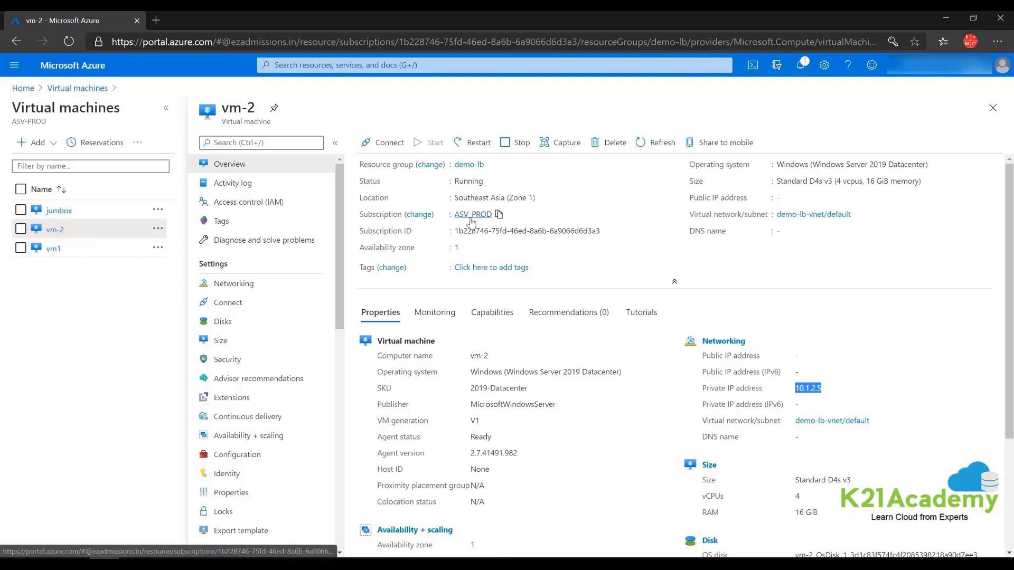
# - Search for load balancers and open demo-lb's backend pool demo-lb-backend
pyautogui.click(306, 65)
pyautogui.write('loab')
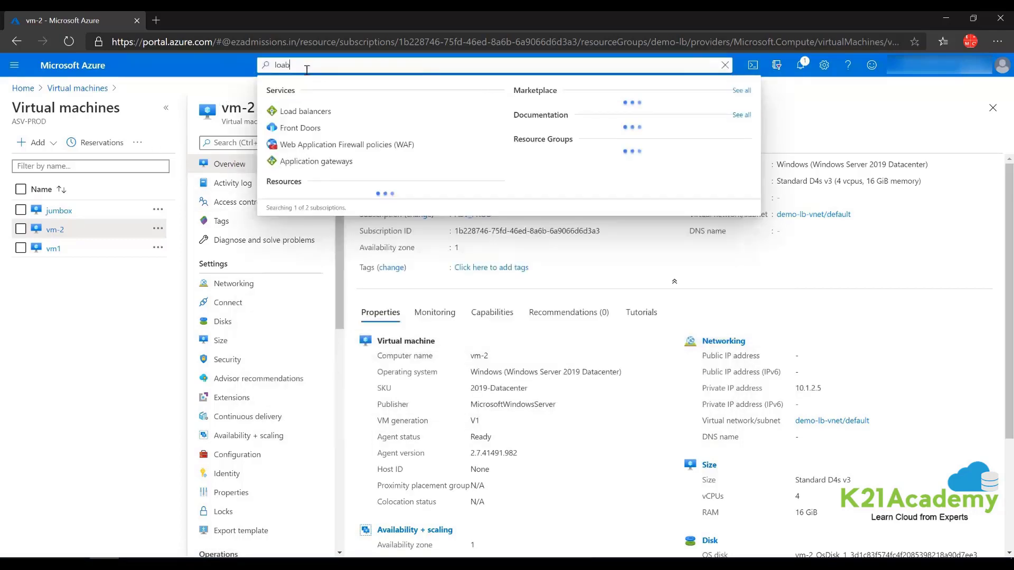
pyautogui.click(306, 128)
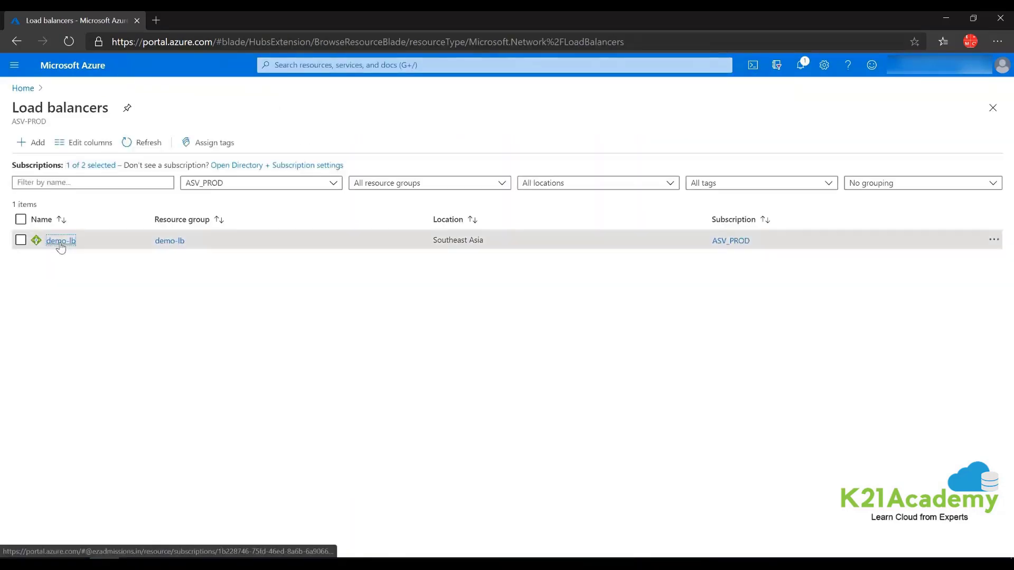
pyautogui.click(61, 242)
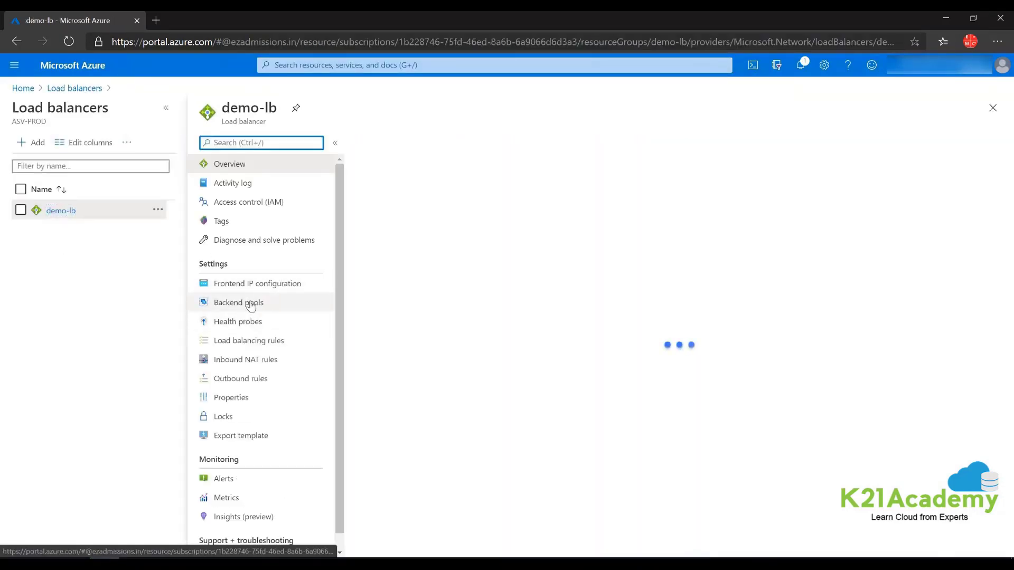
pyautogui.click(253, 303)
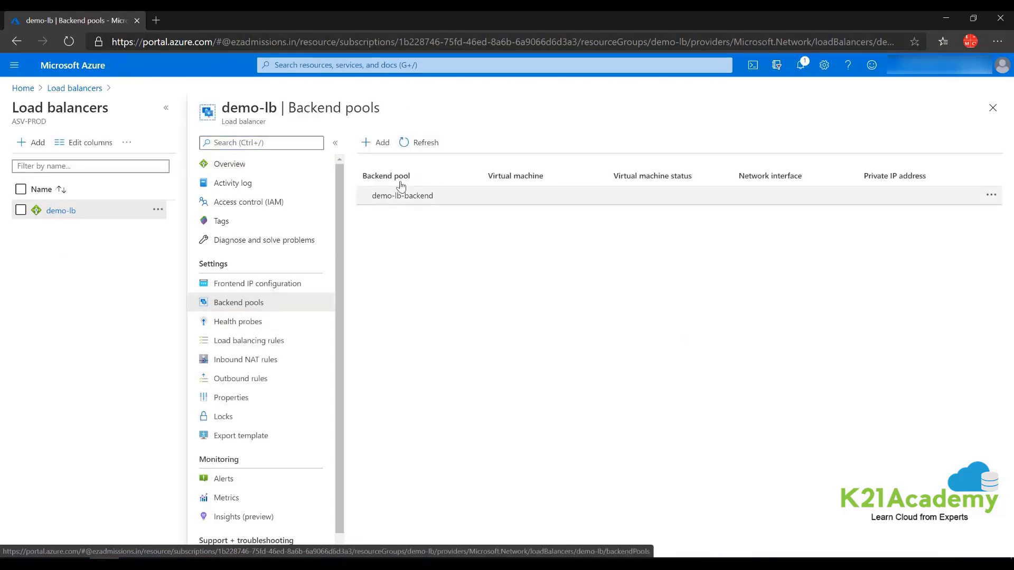
pyautogui.click(404, 196)
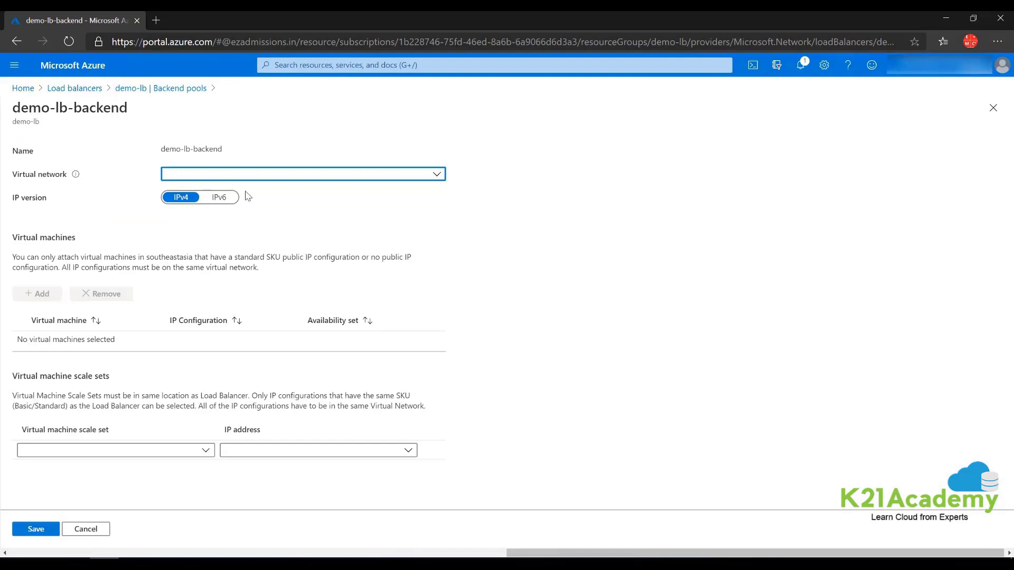
# - Set the pool network to demo-lb-vnet, add vm1 and vm-2, save, and check the deployment
pyautogui.click(274, 180)
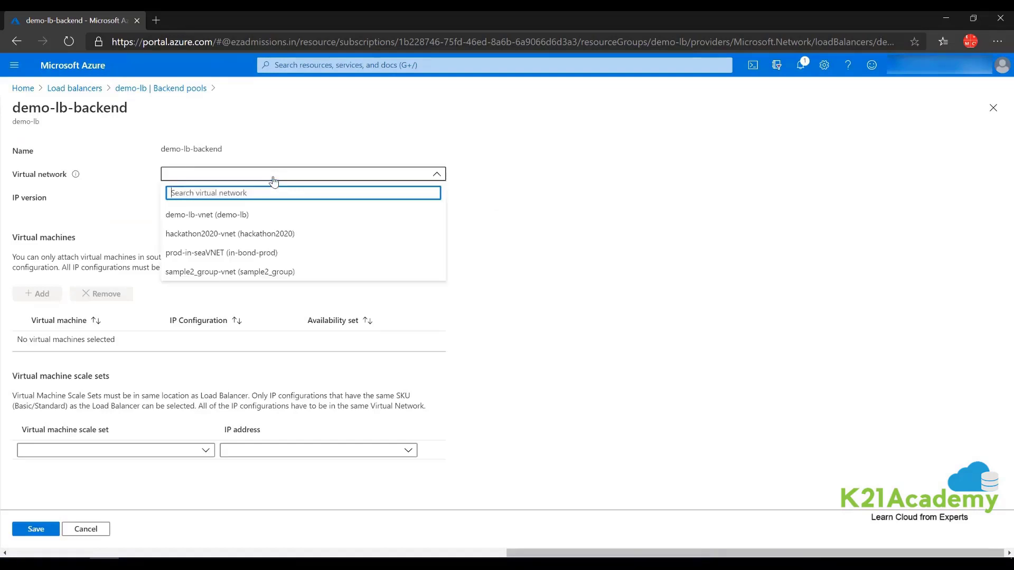
pyautogui.click(222, 217)
pyautogui.click(38, 293)
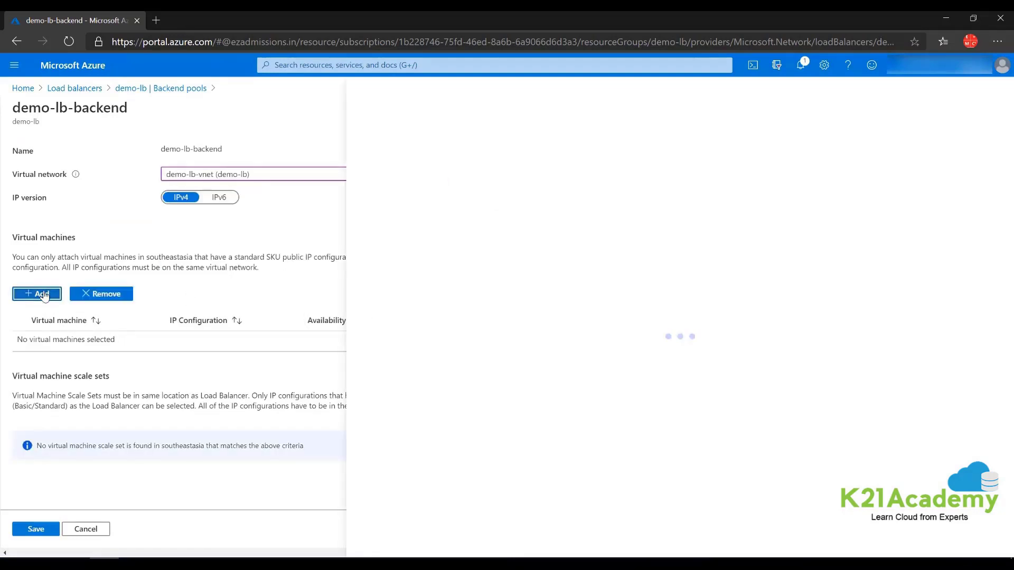
pyautogui.click(367, 231)
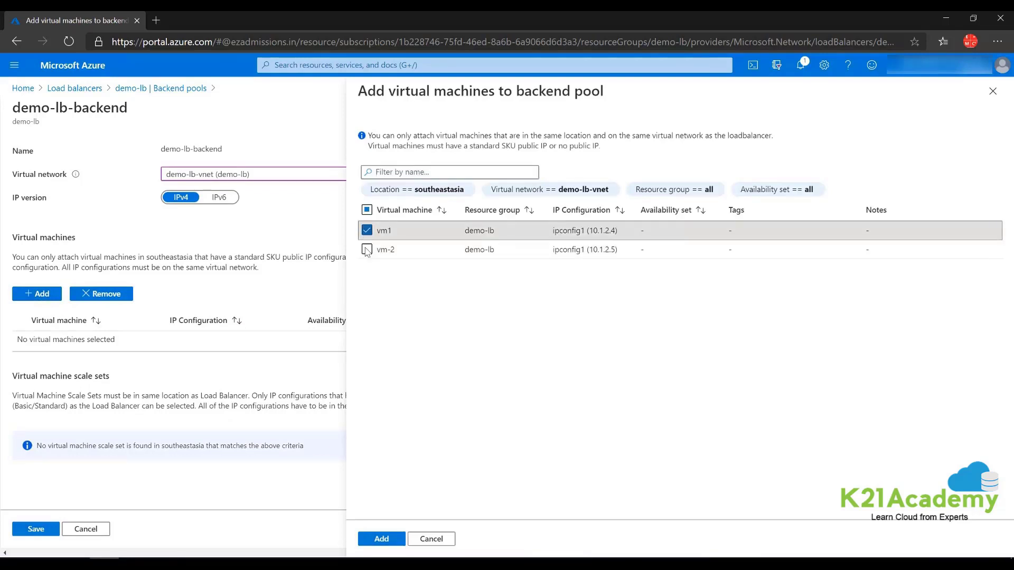
pyautogui.click(366, 249)
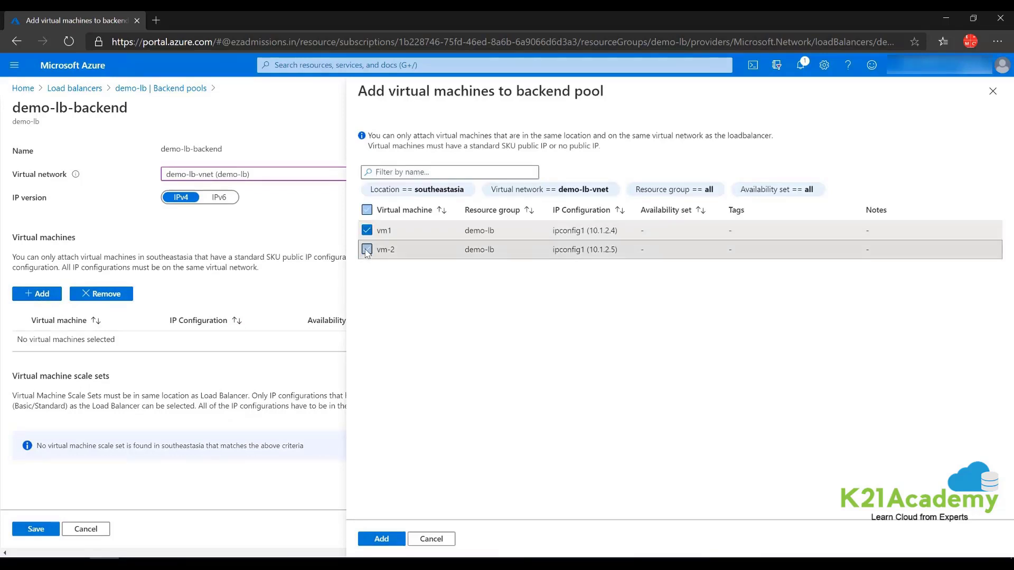
pyautogui.click(381, 538)
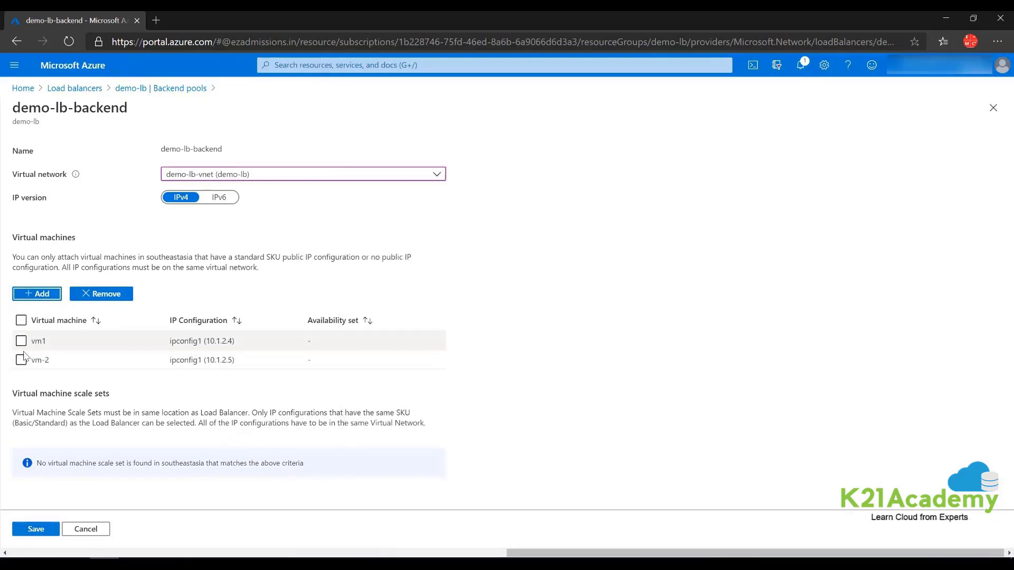
pyautogui.click(35, 530)
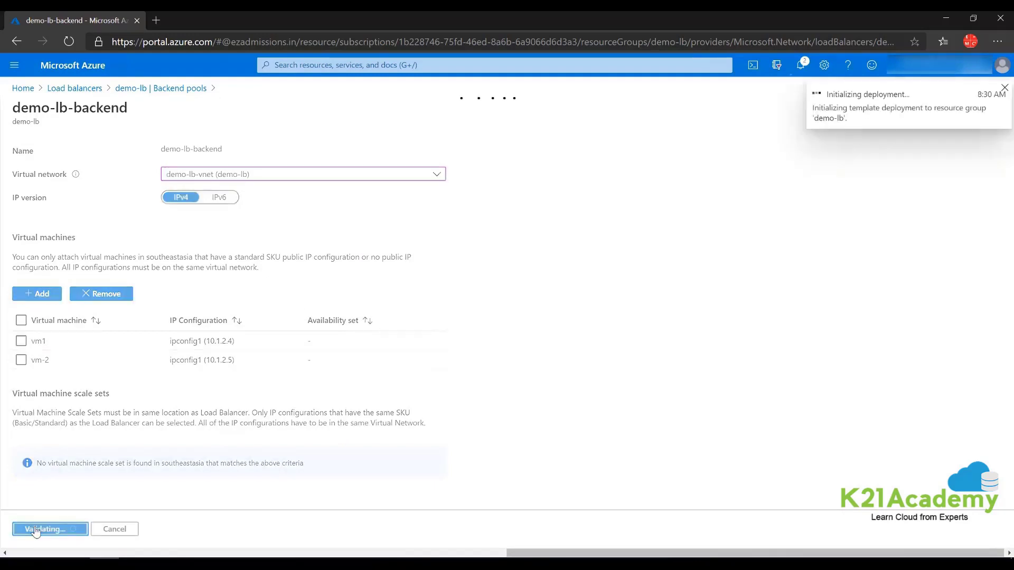
pyautogui.click(801, 65)
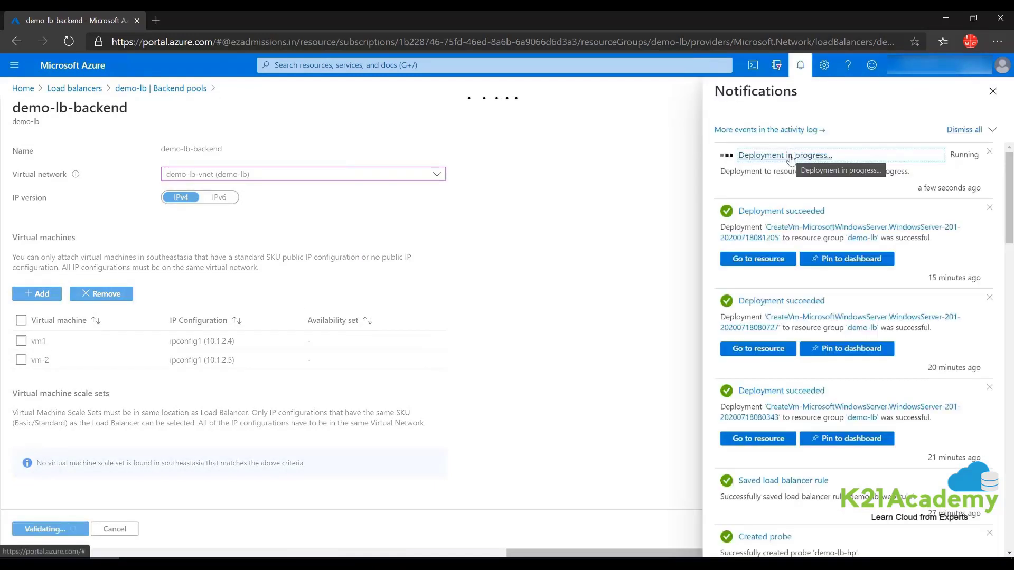
pyautogui.click(790, 156)
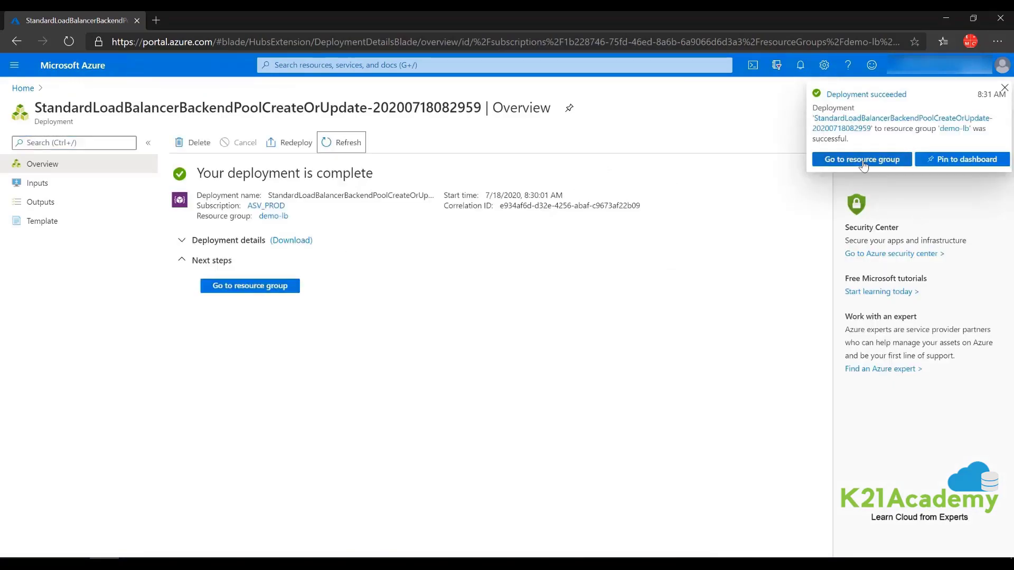
# - Copy demo-lb's public IP 52.139.216.167 from its overview and browse to it in a new tab
pyautogui.click(251, 288)
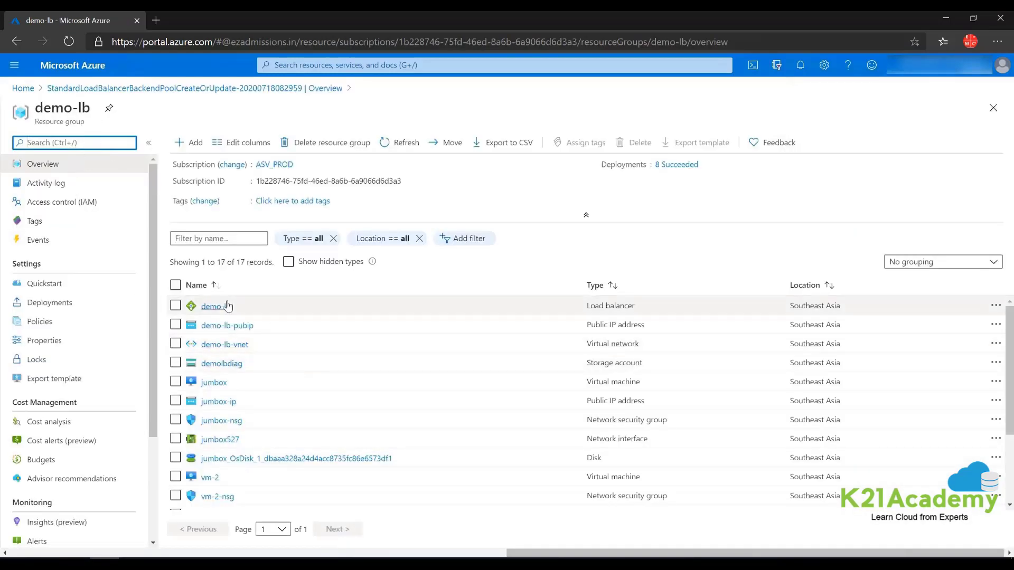
pyautogui.click(227, 306)
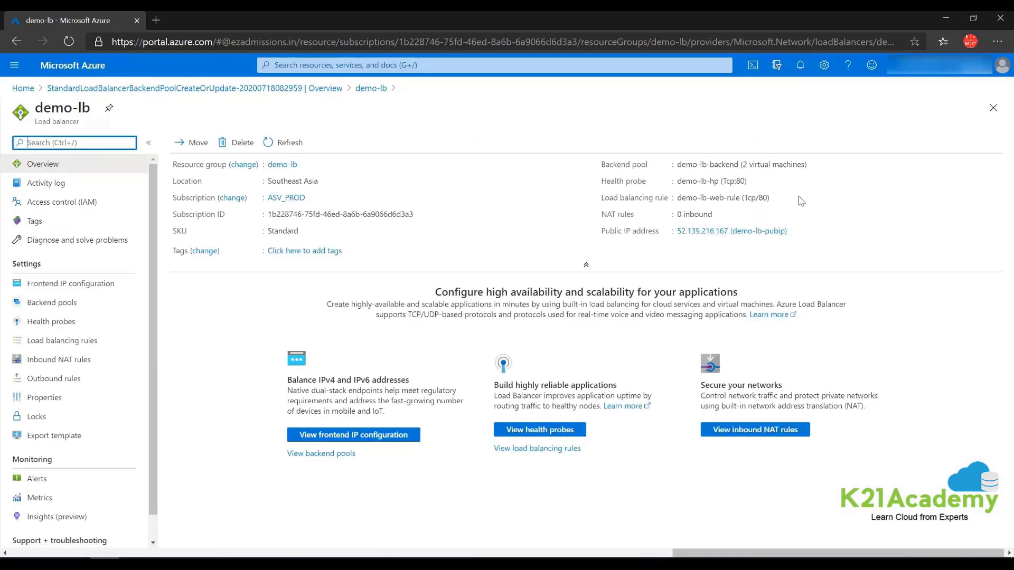
pyautogui.click(794, 230)
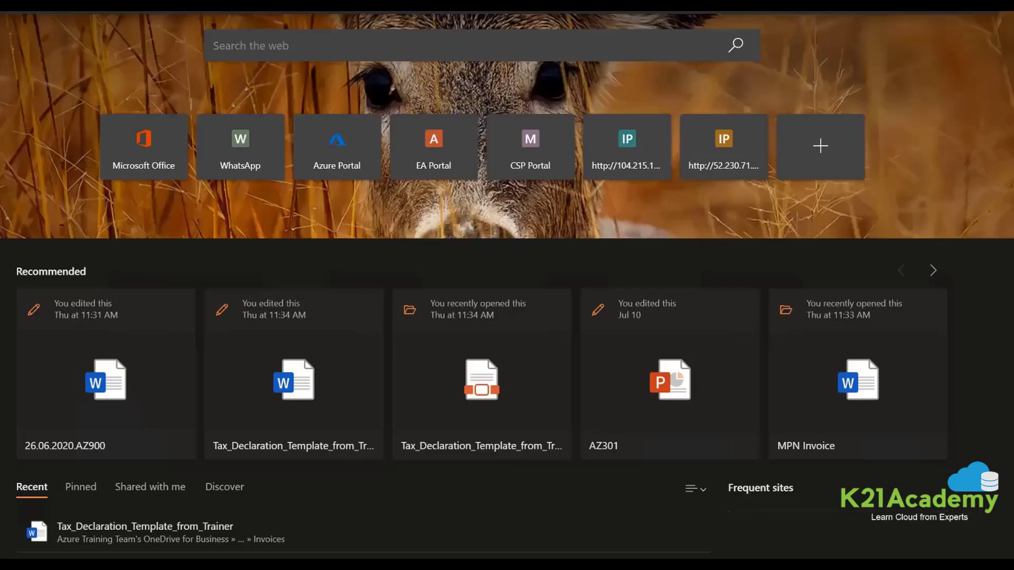
pyautogui.hotkey('ctrl', 'v')
pyautogui.press('Return')
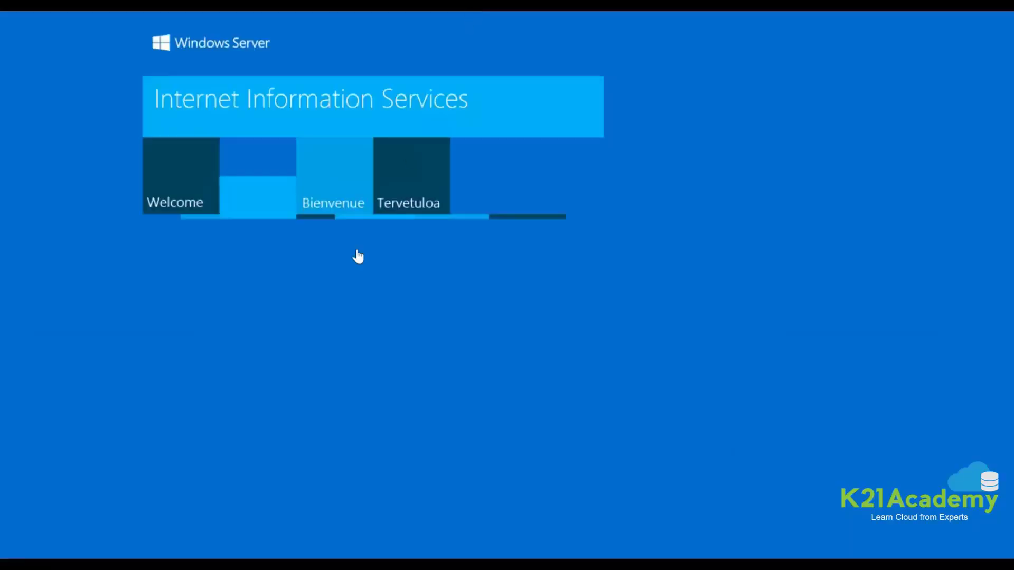